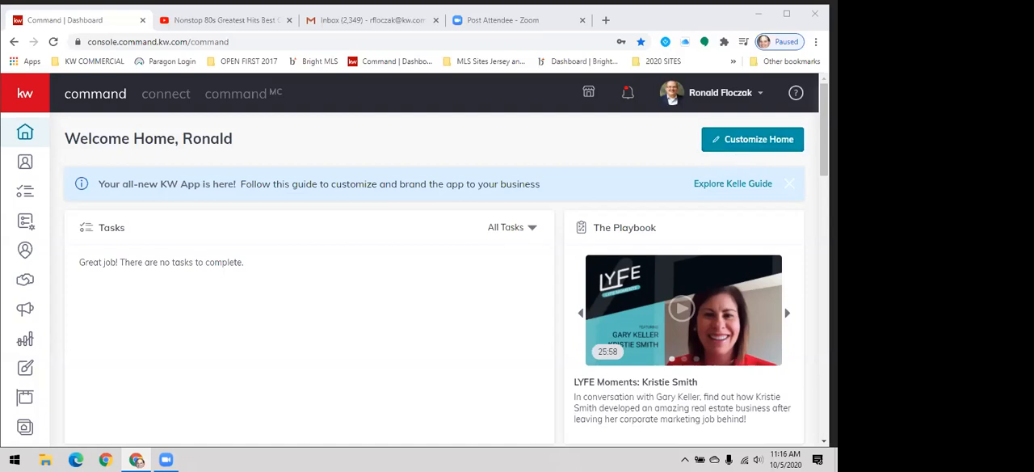
- Look over the home dashboard's Tasks, Goals vs. Actuals and Recent Leads sections
scroll(444, 275, "down", 2)
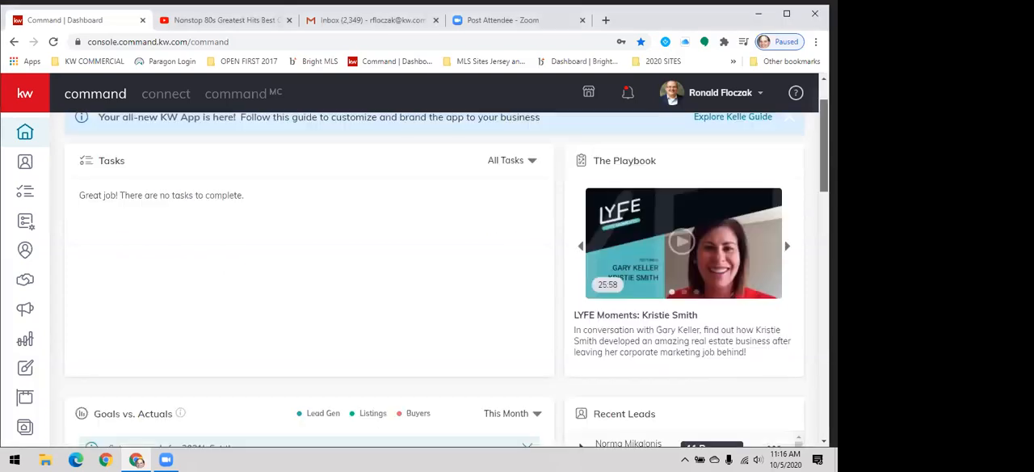
scroll(445, 274, "up", 2)
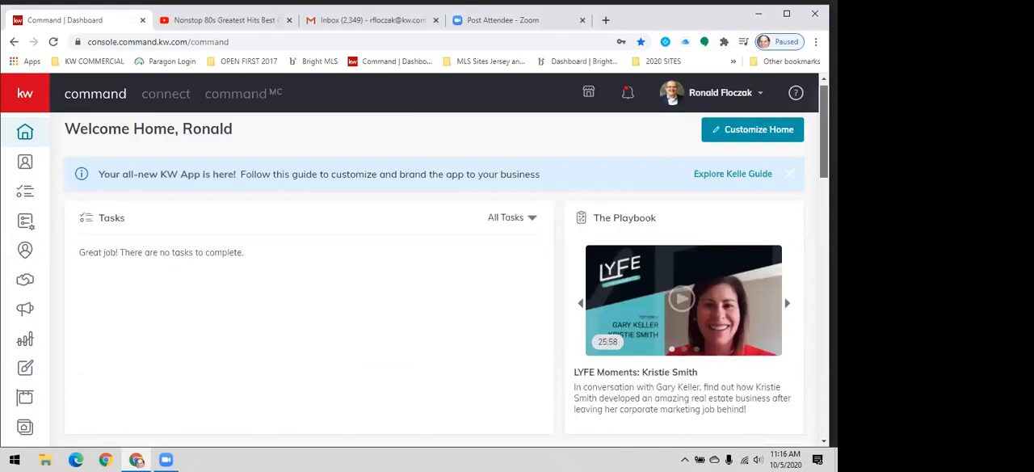
scroll(444, 274, "down", 5)
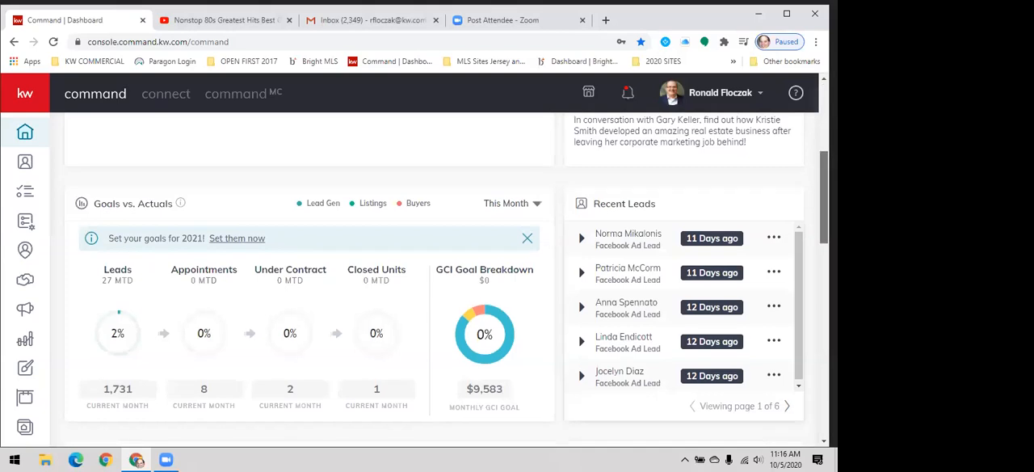
scroll(445, 274, "down", 1)
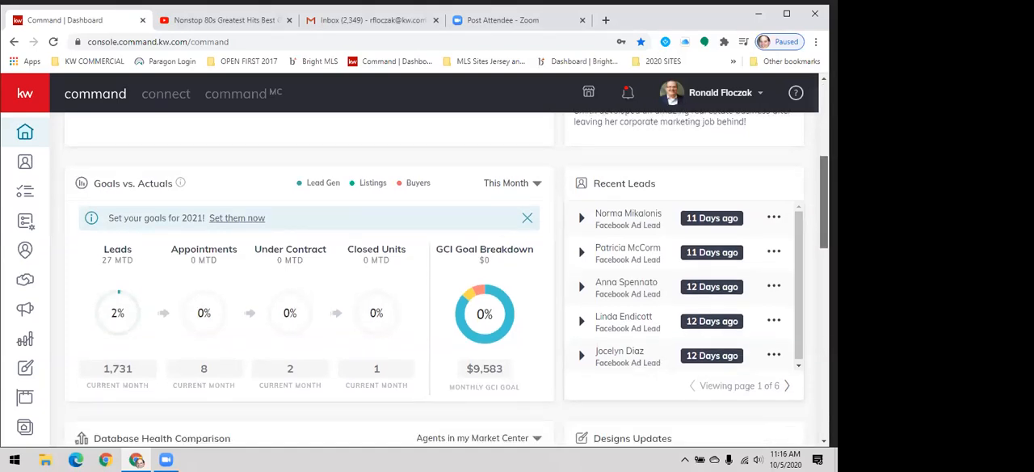
scroll(444, 274, "down", 5)
left_click_drag(825, 274, 824, 129)
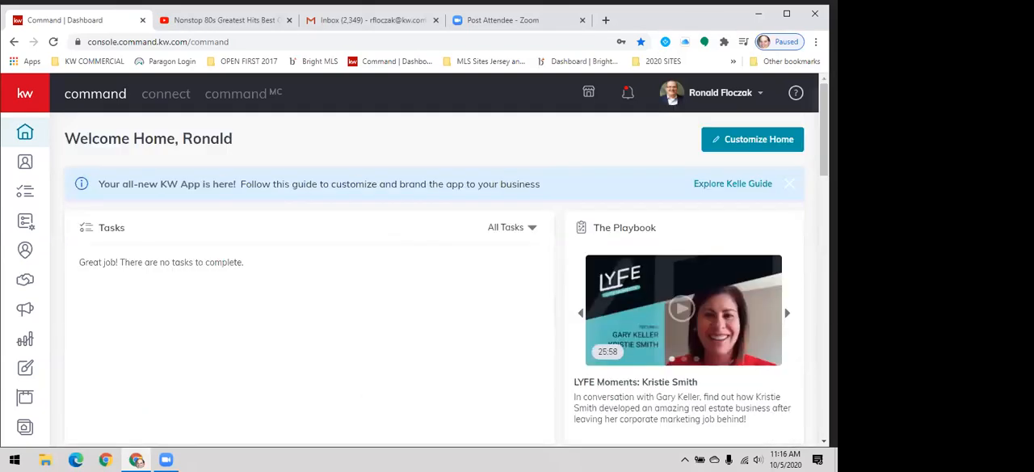
- Start an import in Contacts and download the pre-made CSV template
left_click(24, 94)
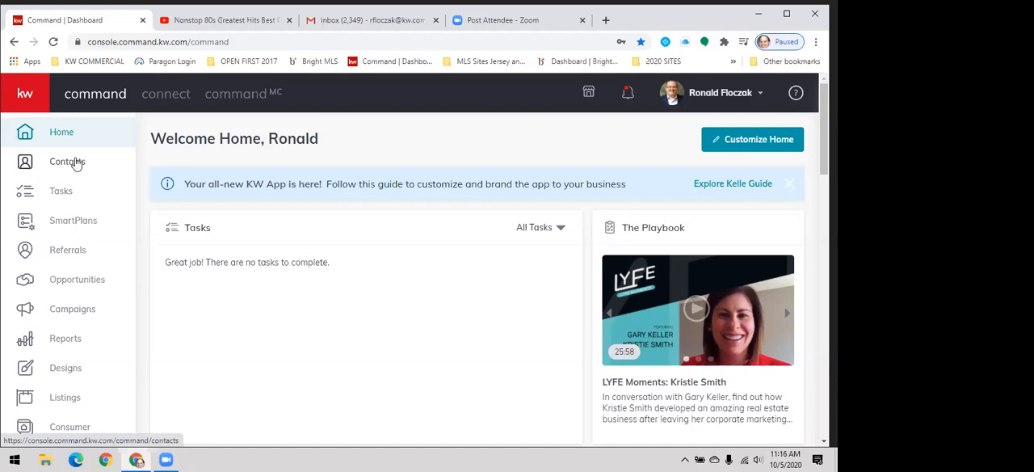
left_click(75, 163)
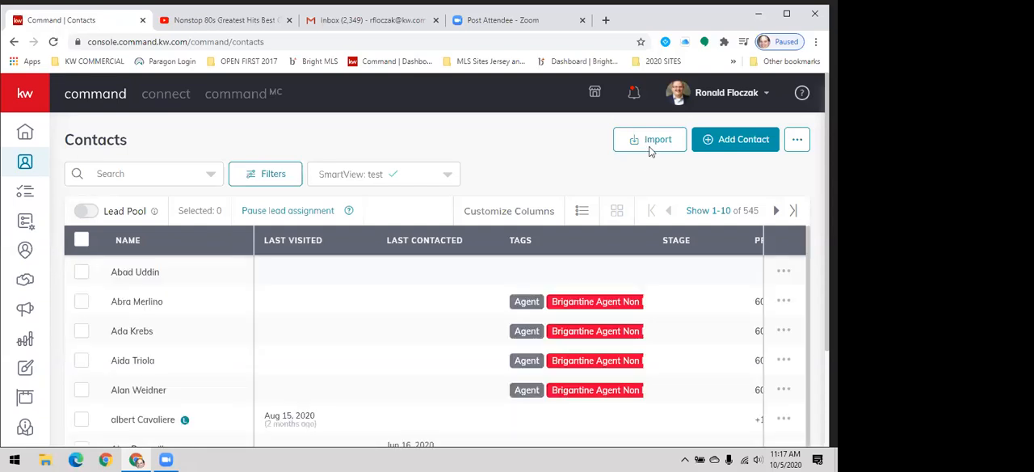
left_click(653, 144)
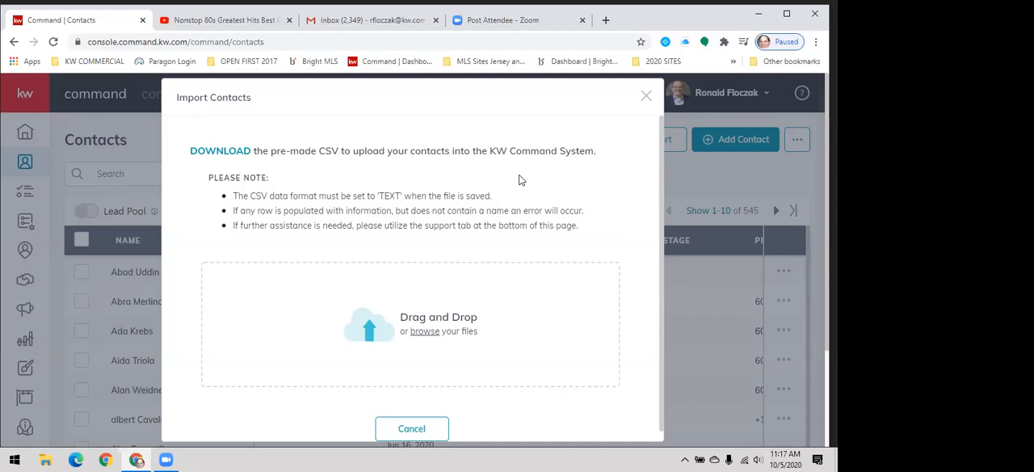
left_click(208, 154)
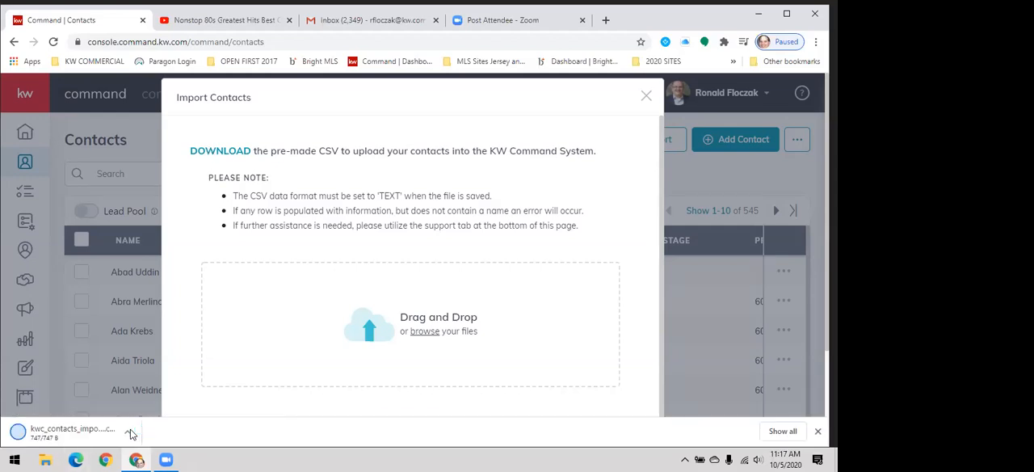
- Try to open the downloaded CSV template with Internet Explorer as the default app for .csv files, and close its downloads list
left_click(129, 433)
left_click(177, 342)
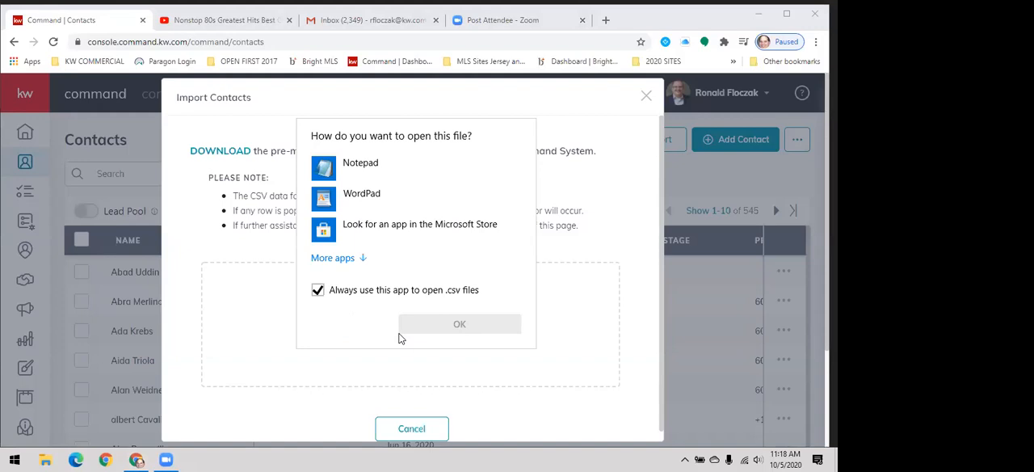
left_click(363, 259)
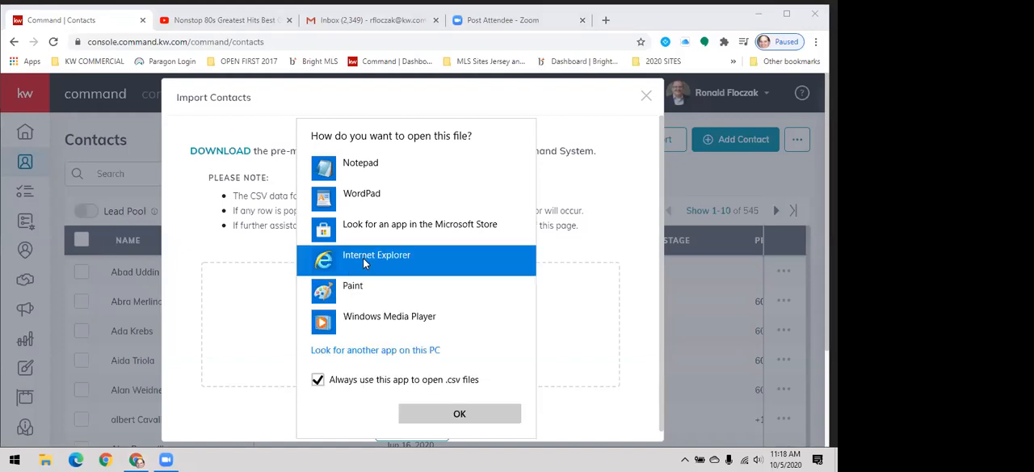
left_click(432, 413)
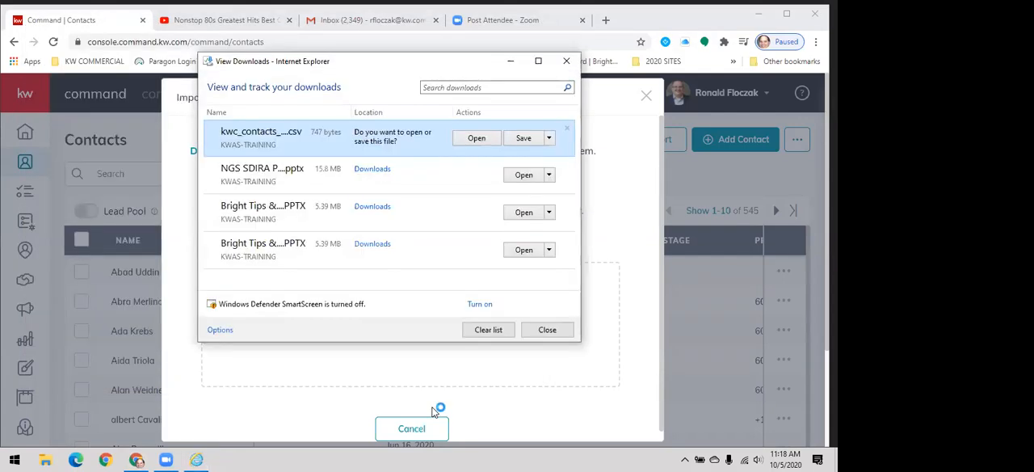
left_click(478, 139)
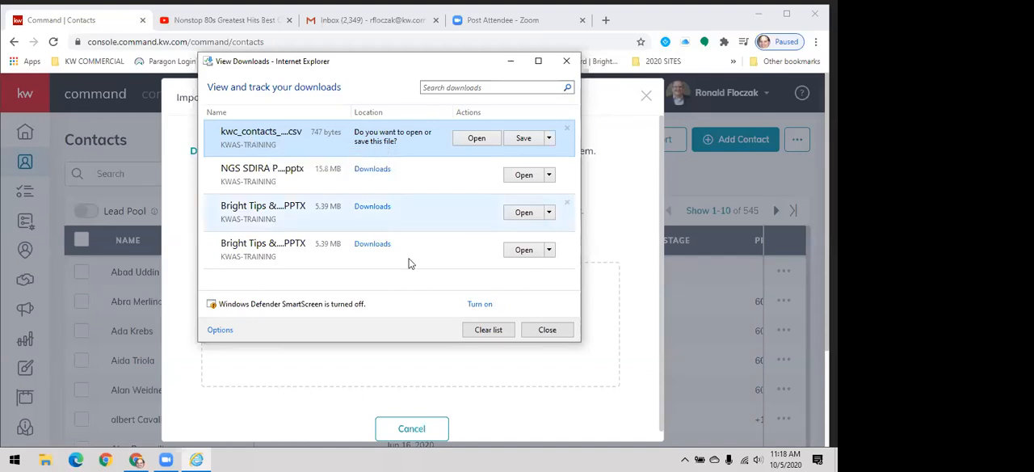
left_click(475, 138)
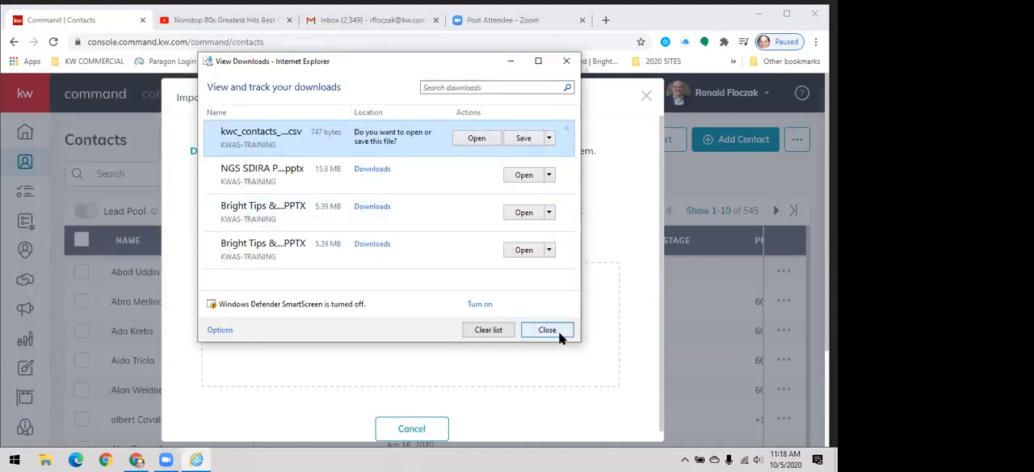
left_click(548, 329)
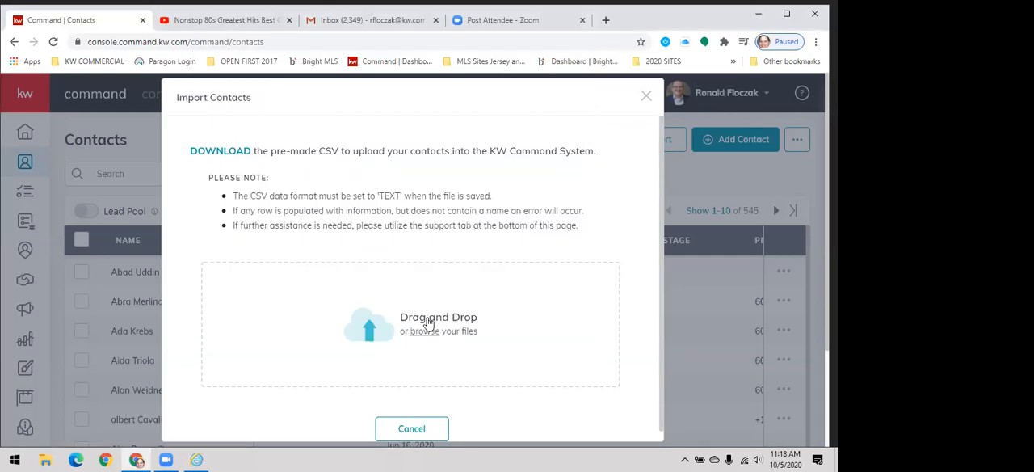
- Download the contacts CSV template again and try to open it through Internet Explorer
left_click(214, 156)
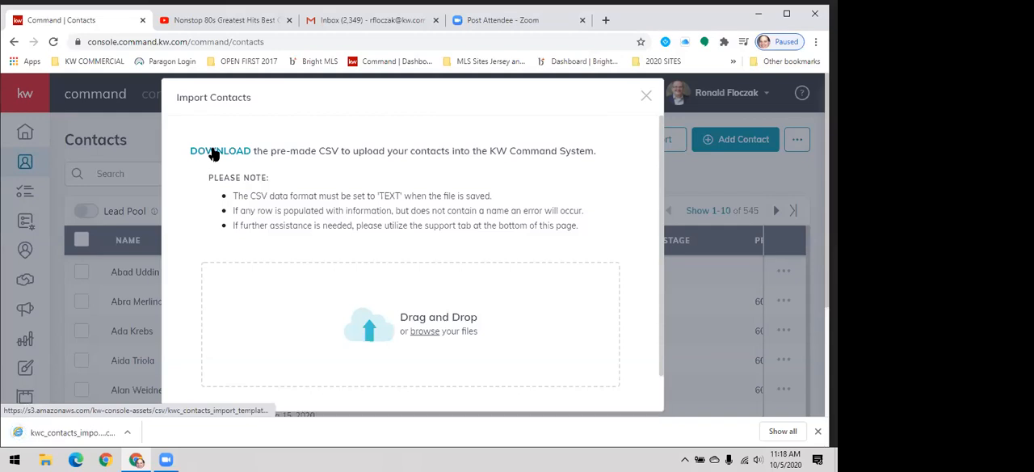
left_click(128, 431)
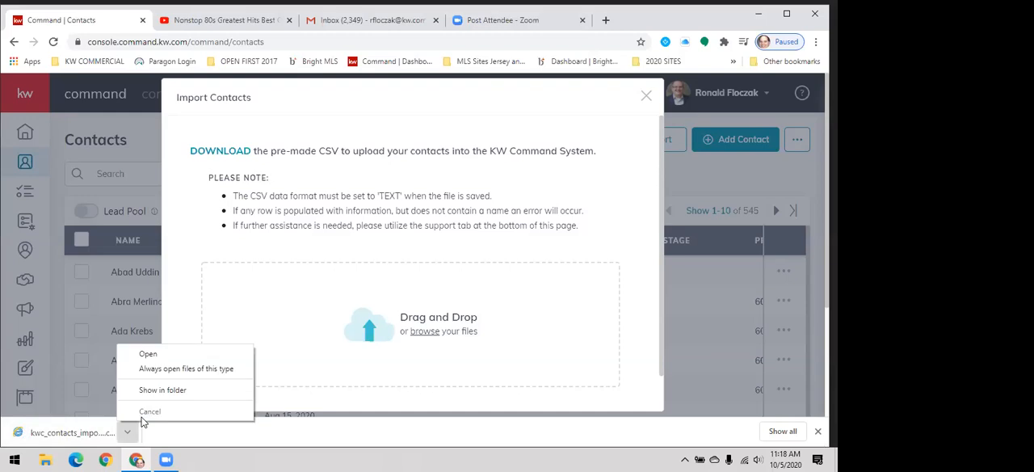
left_click(182, 356)
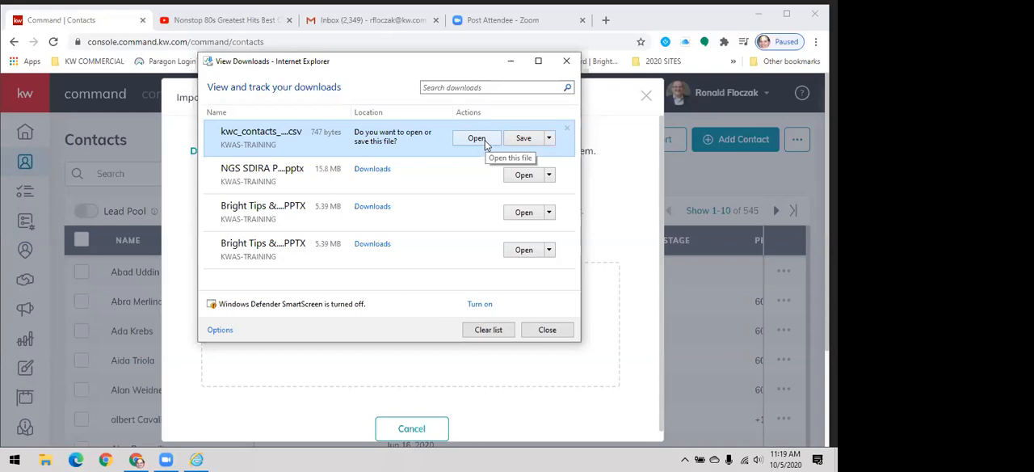
left_click(477, 138)
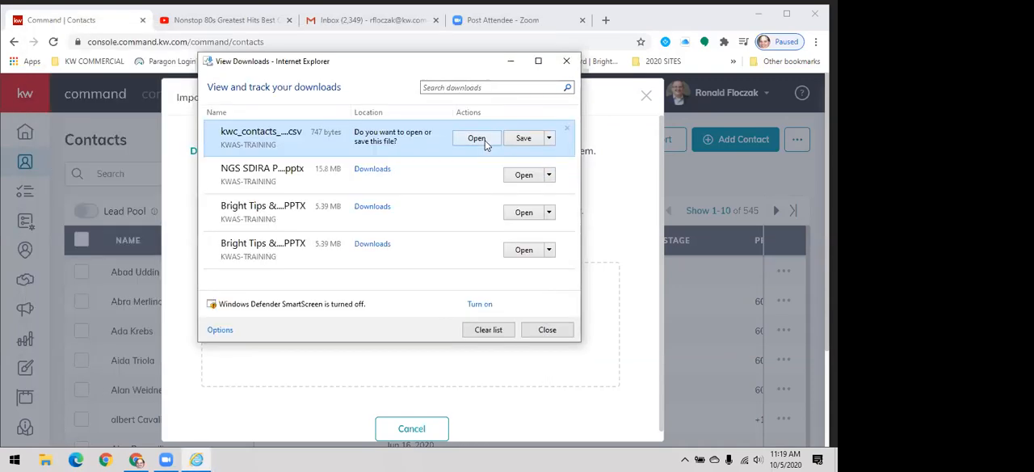
- Save the template in Downloads as kwc_contacts_import_template (1), replacing the existing file, and leave the contact import
left_click(551, 139)
left_click(553, 168)
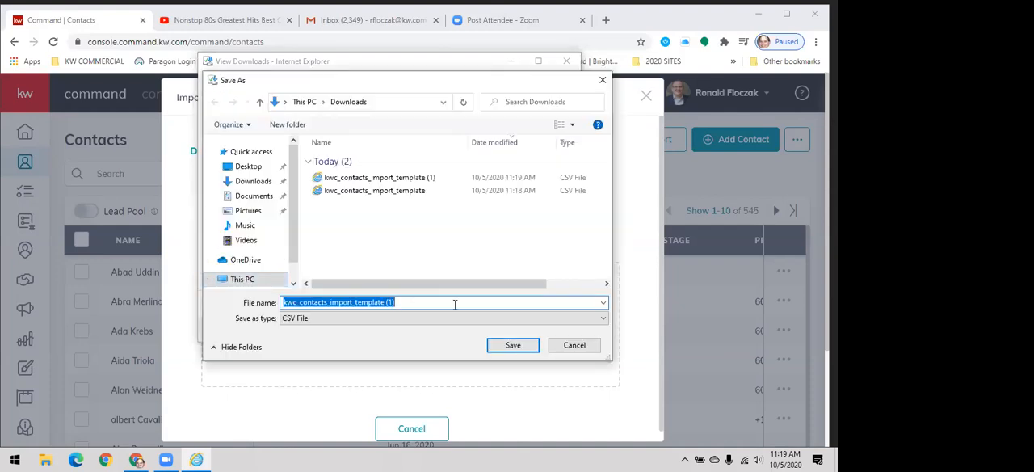
left_click(512, 346)
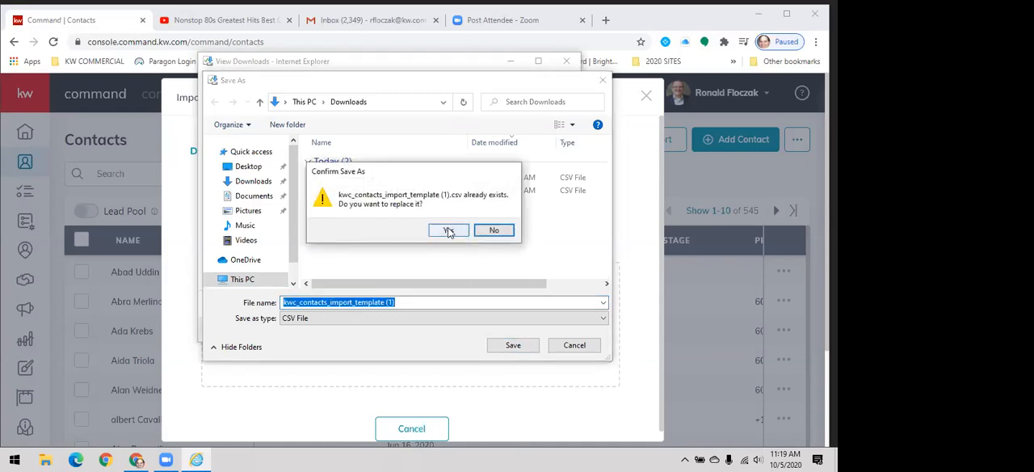
left_click(450, 232)
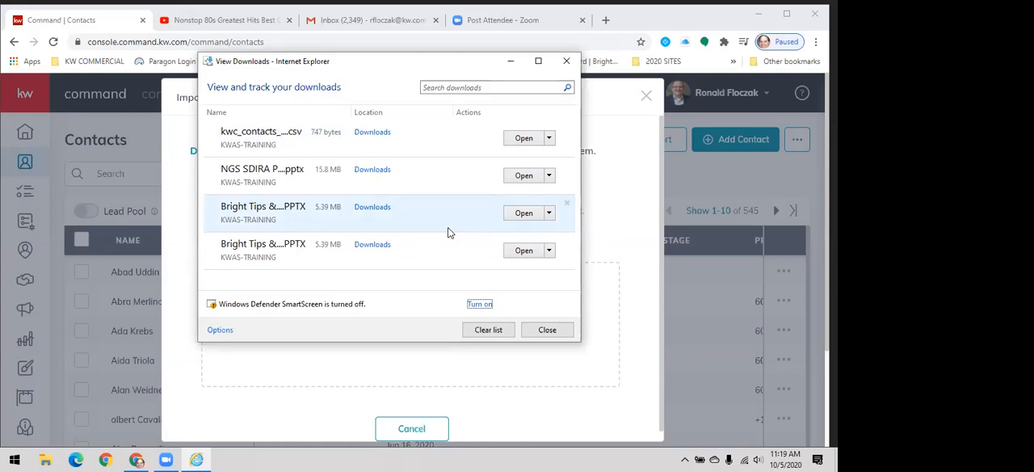
left_click(565, 63)
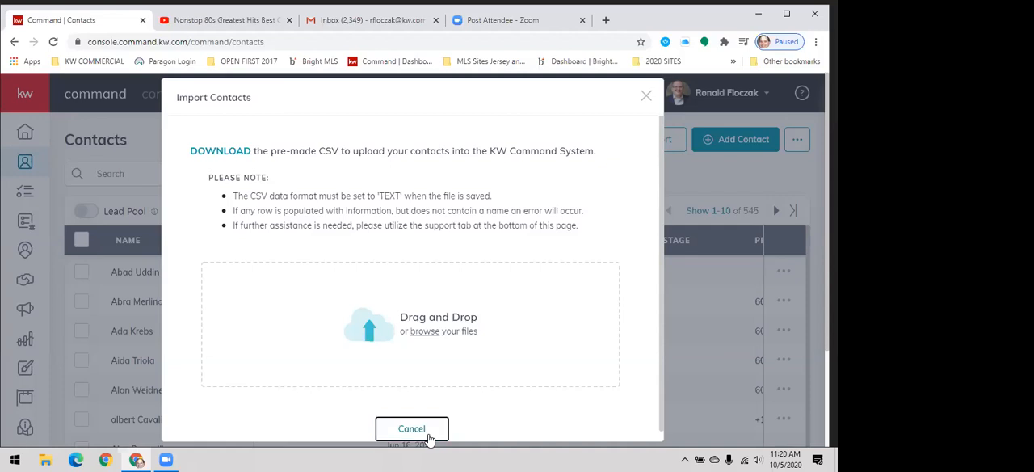
left_click(412, 429)
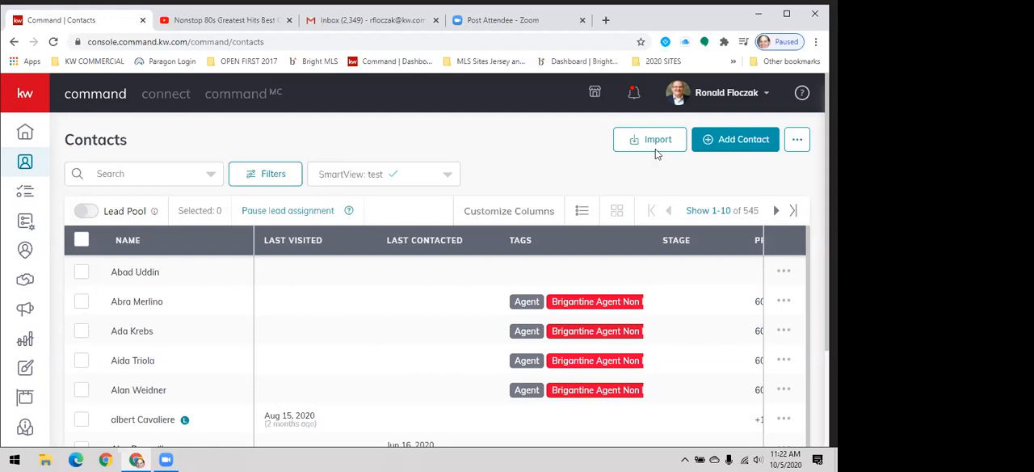
- Select kwc_contacts_import_template (1).csv as the contacts import file, and close the import dialog without importing
left_click(658, 139)
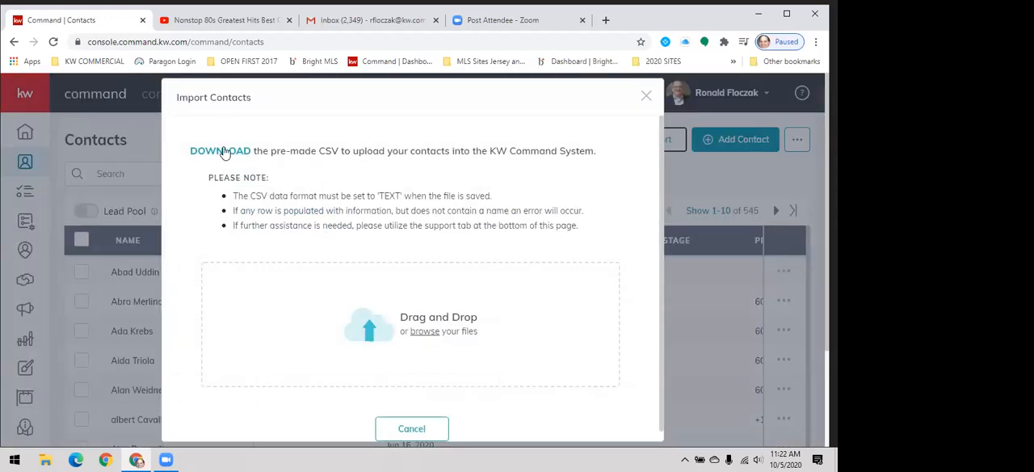
left_click(426, 332)
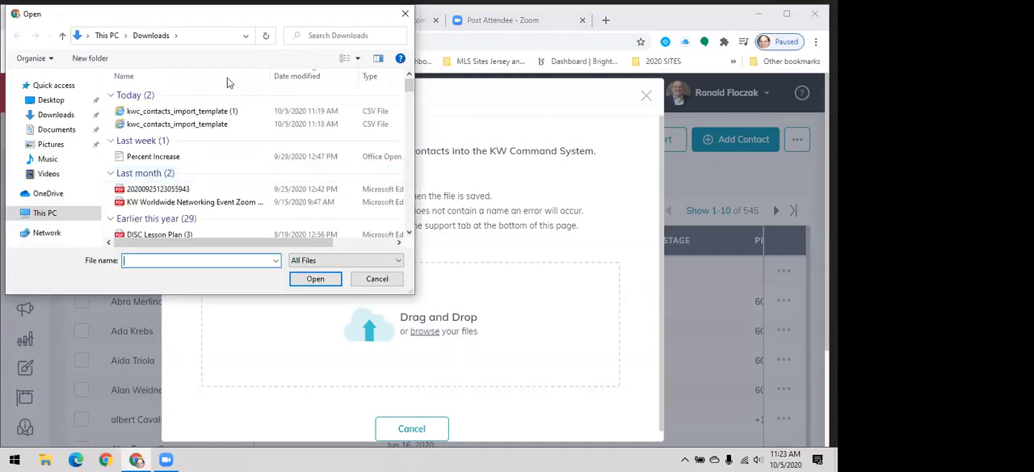
left_click(215, 112)
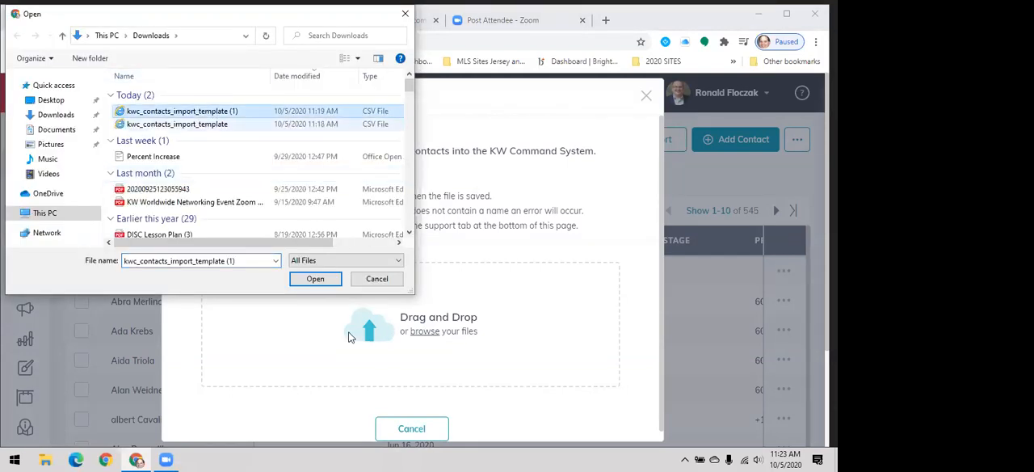
left_click(315, 279)
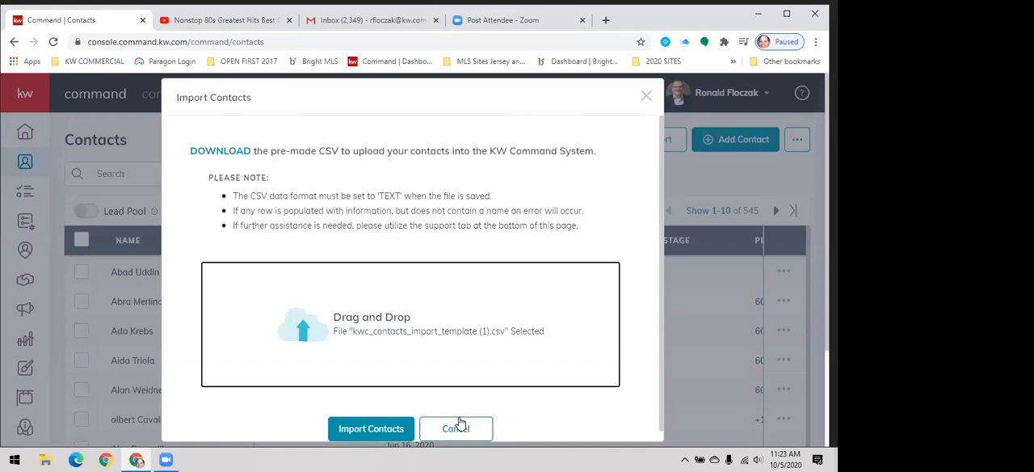
left_click(646, 96)
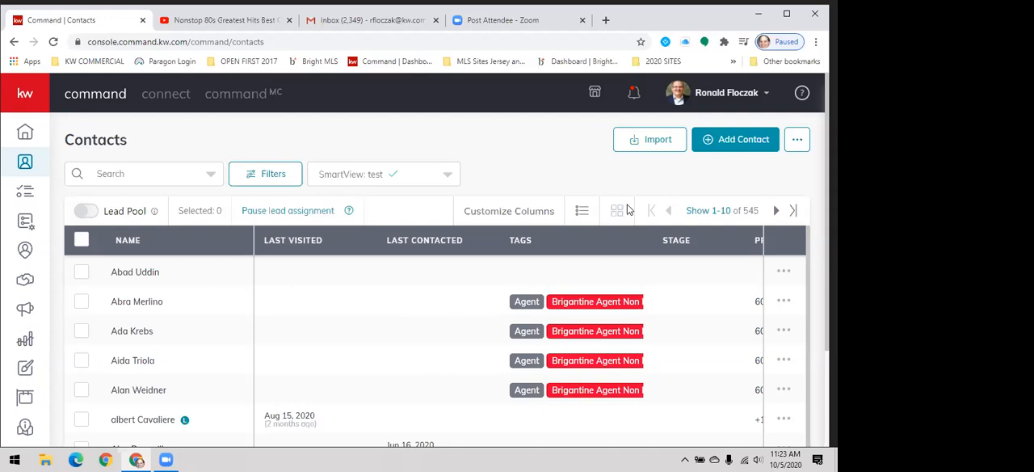
- Start adding a new contact, go through the name, email and phone fields, and expand the form with more information sections
left_click(733, 145)
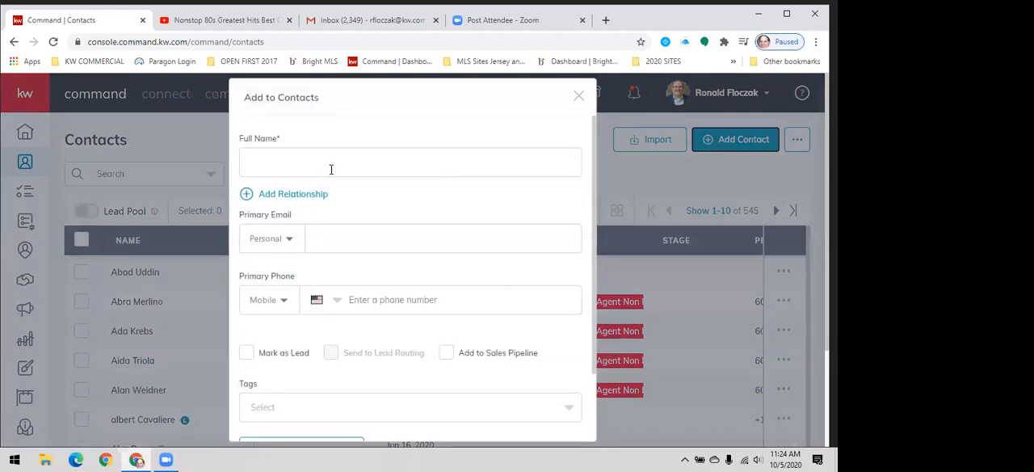
left_click(331, 169)
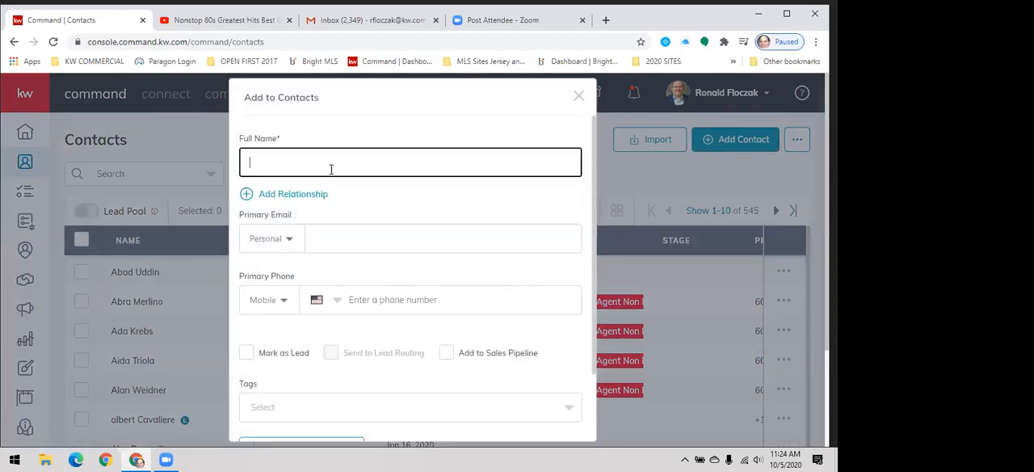
left_click(335, 224)
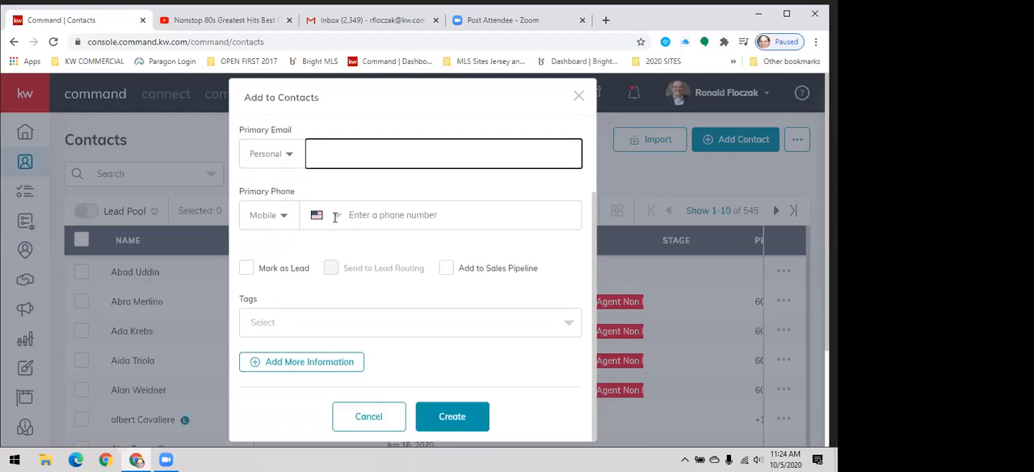
left_click(333, 216)
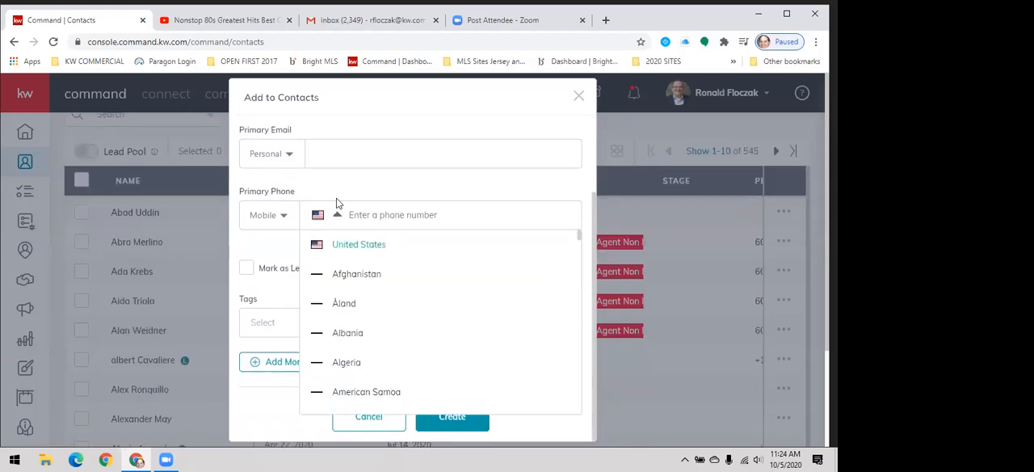
left_click(364, 155)
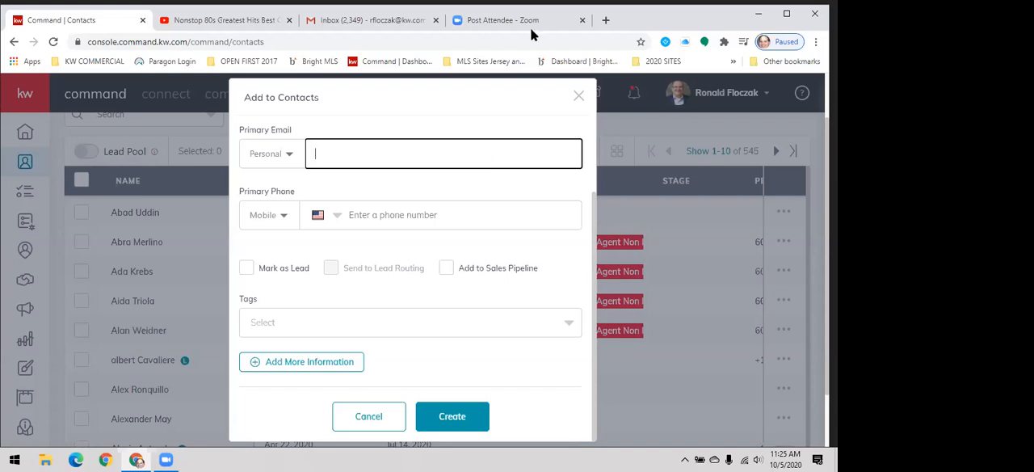
left_click(302, 363)
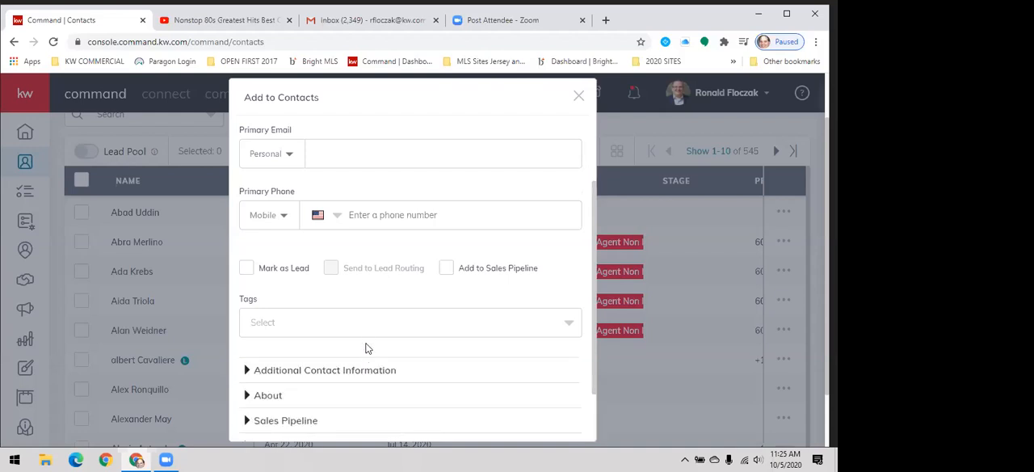
- Expand the Additional Contact Information section of the new contact form and look at the available tags
scroll(368, 347, "down", 1)
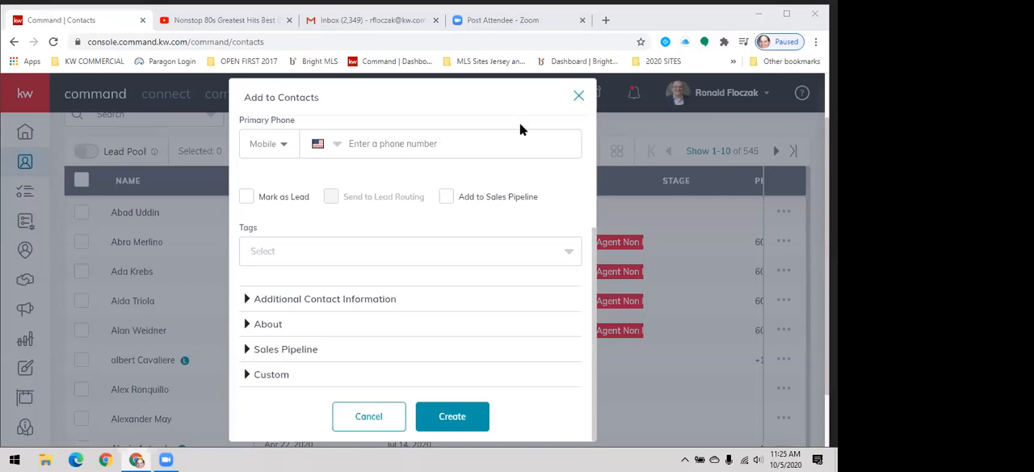
left_click(340, 298)
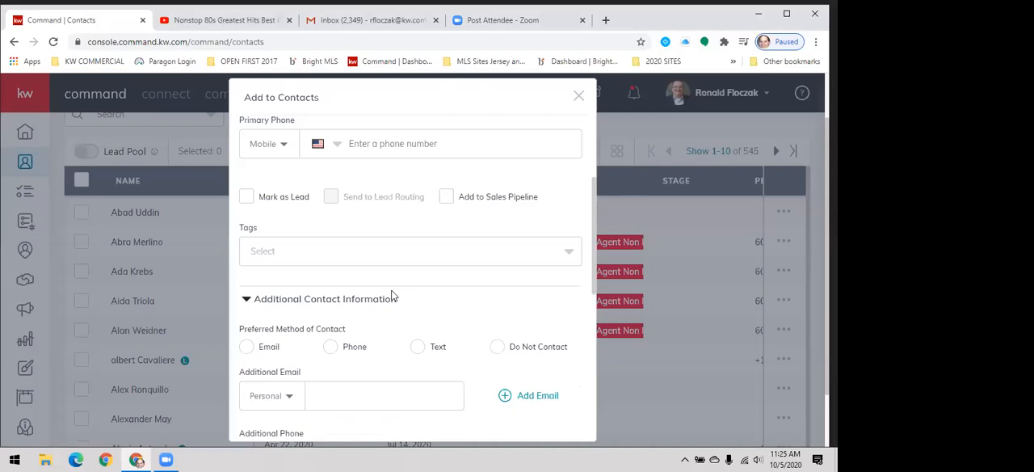
scroll(396, 287, "down", 2)
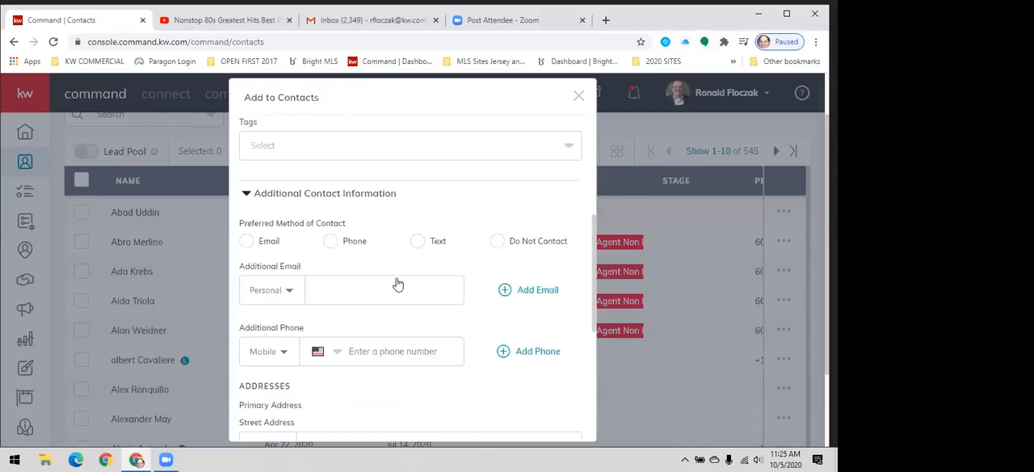
scroll(397, 285, "up", 2)
left_click(392, 293)
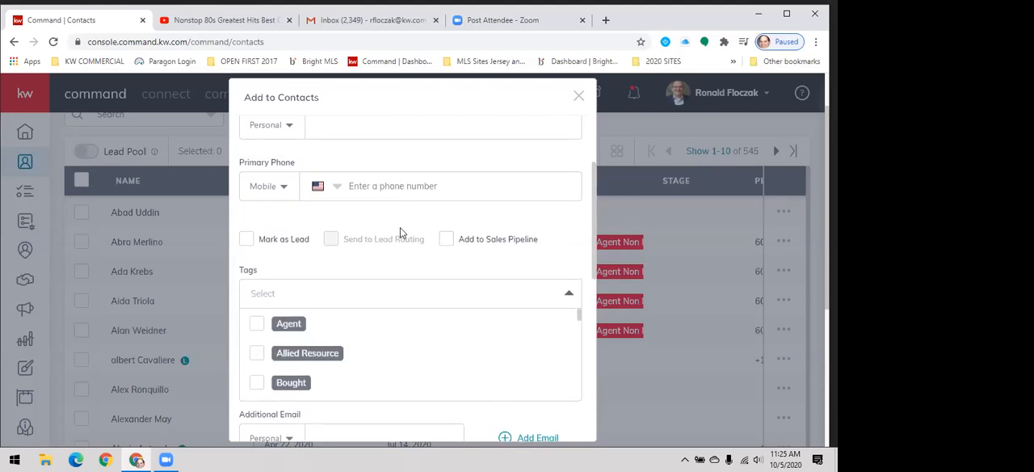
scroll(400, 227, "up", 1)
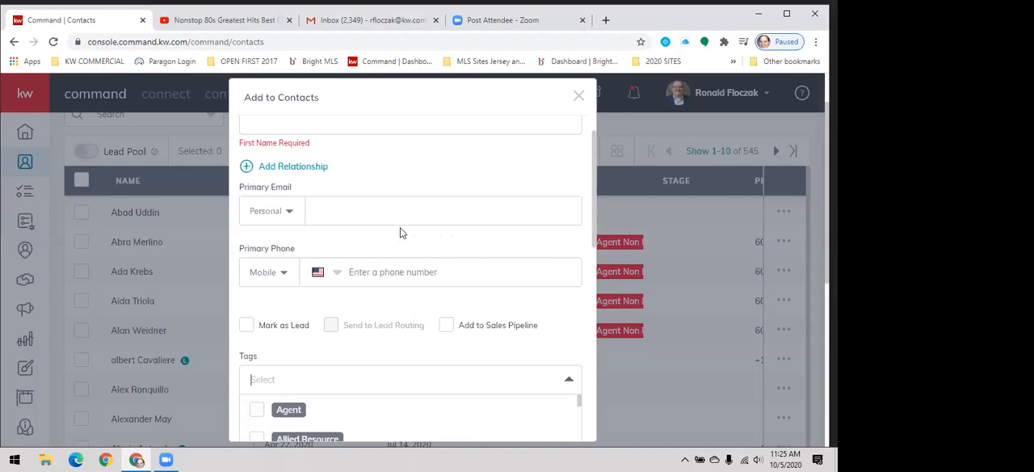
scroll(400, 230, "up", 1)
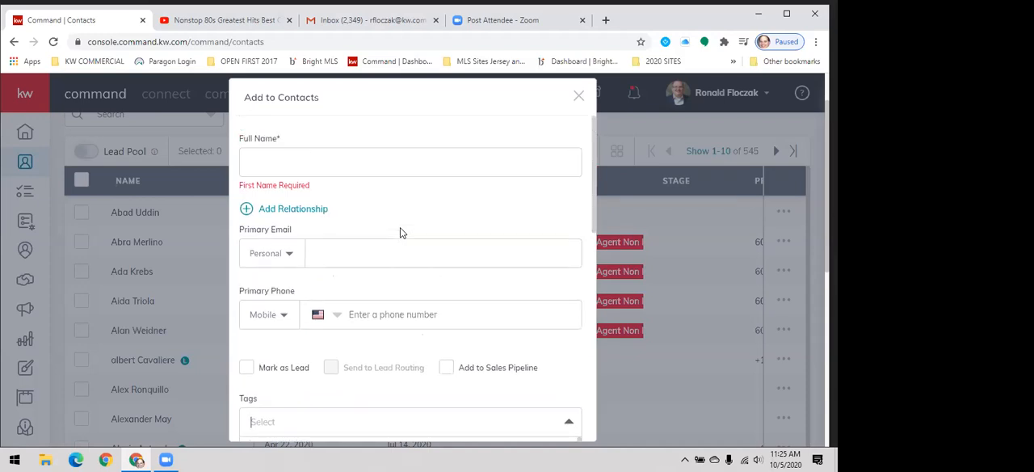
- Enter the new contact's name in the Full Name field and make the Primary Email field active
left_click(365, 151)
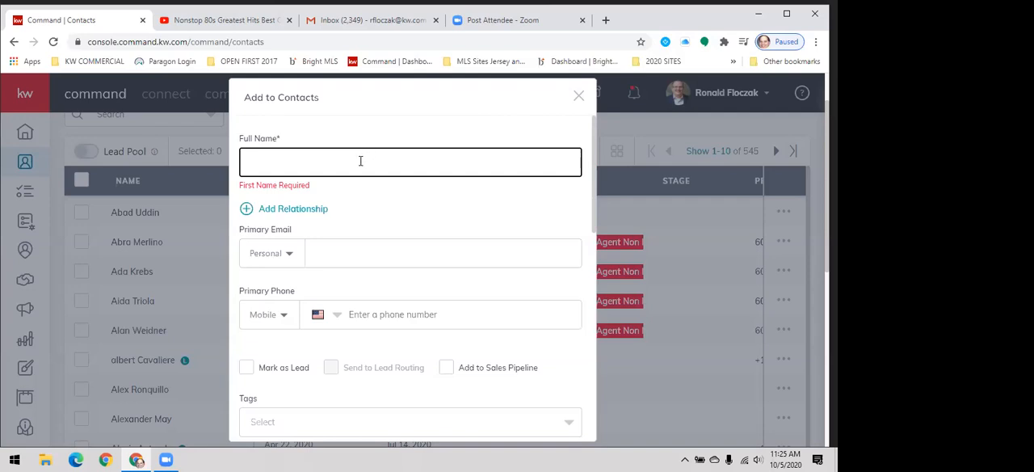
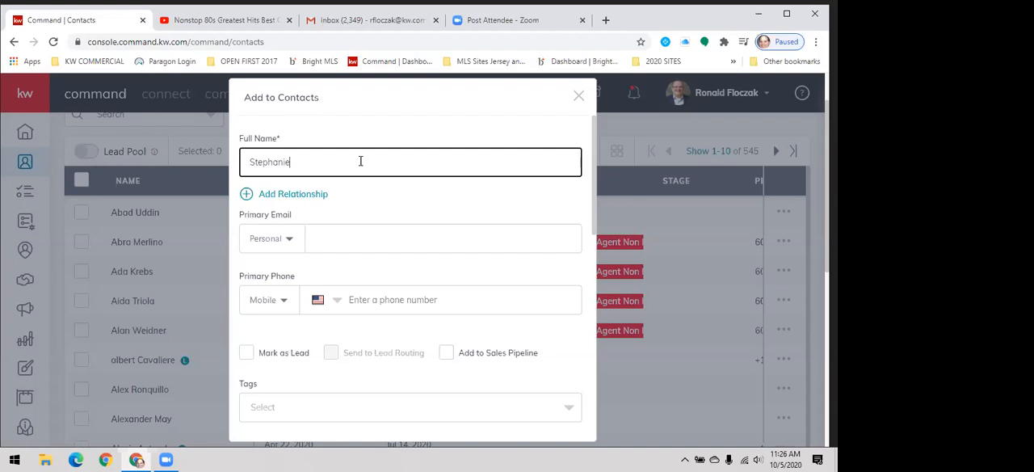
left_click(351, 234)
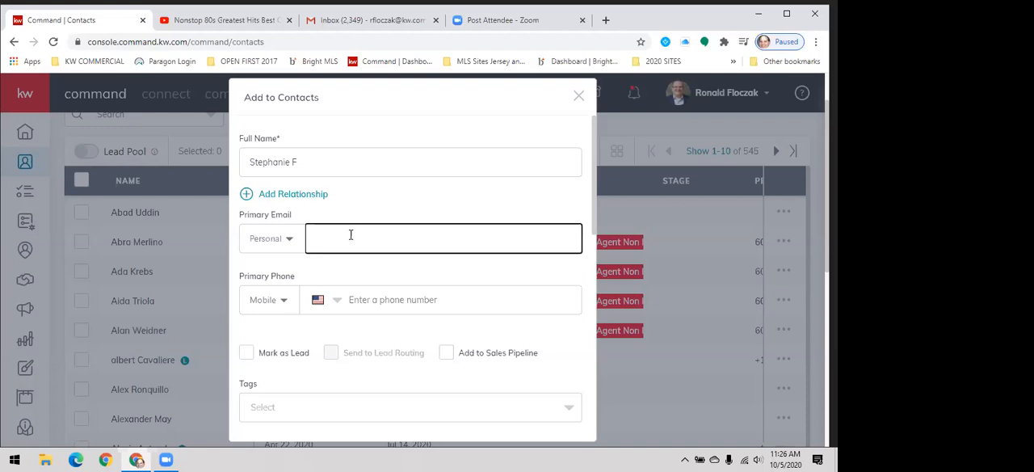
scroll(351, 230, "down", 2)
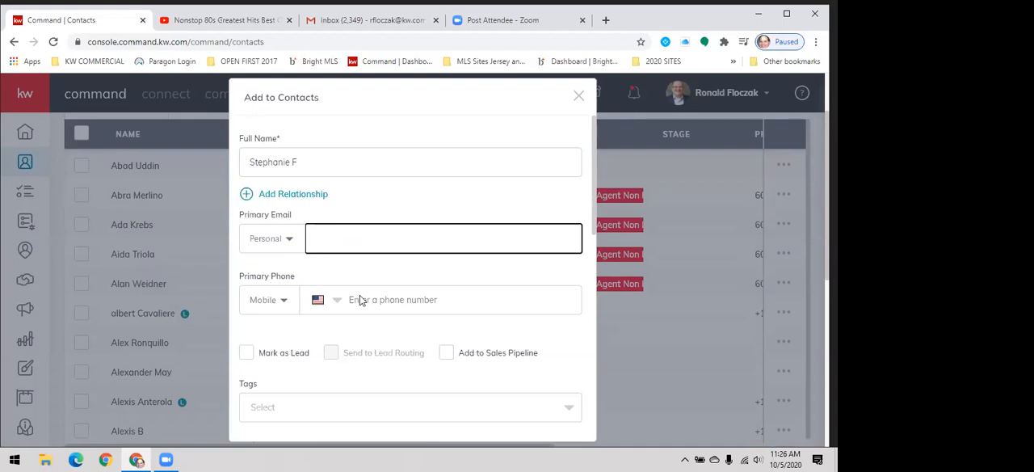
scroll(361, 300, "down", 1)
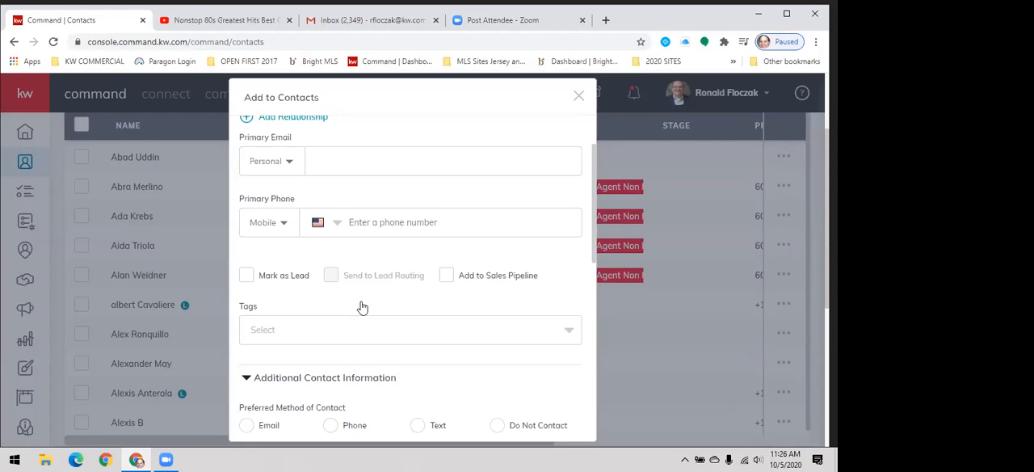
left_click_drag(362, 307, 366, 265)
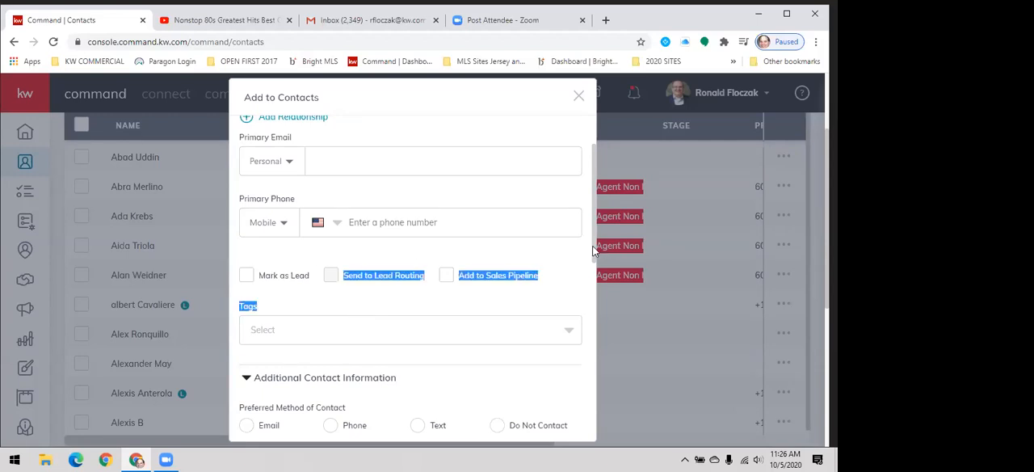
left_click_drag(593, 252, 601, 215)
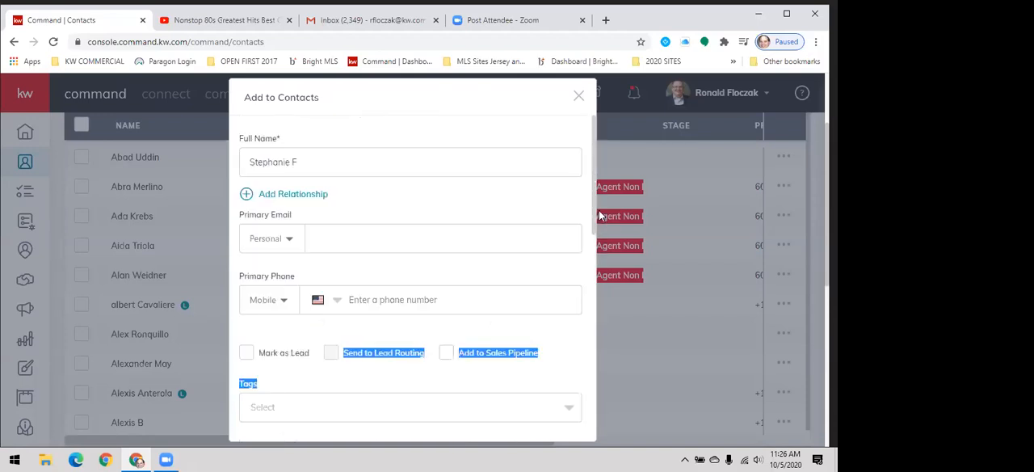
- Look up the contact's e-mail address in Gmail and copy it into the Primary Email field of the KW Command contact form
left_click(391, 25)
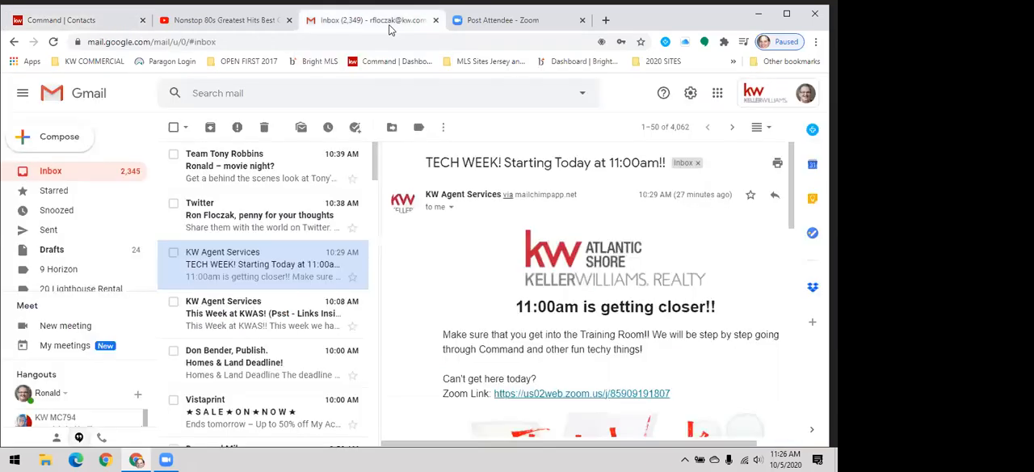
type("/step")
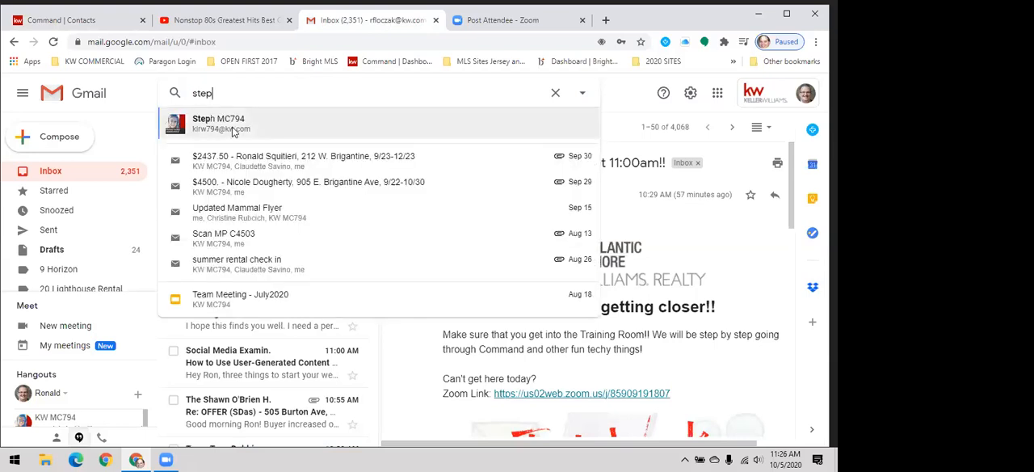
left_click(274, 117)
left_click_drag(273, 94, 192, 98)
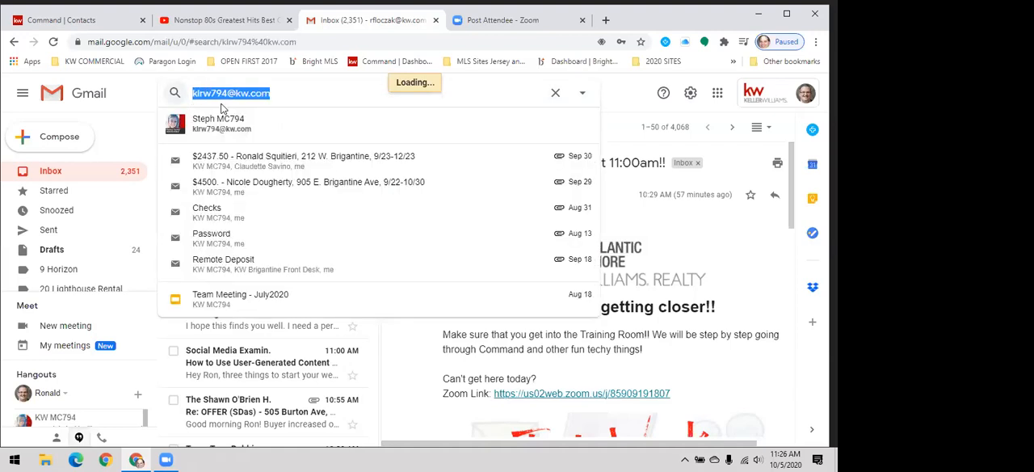
left_click(223, 98)
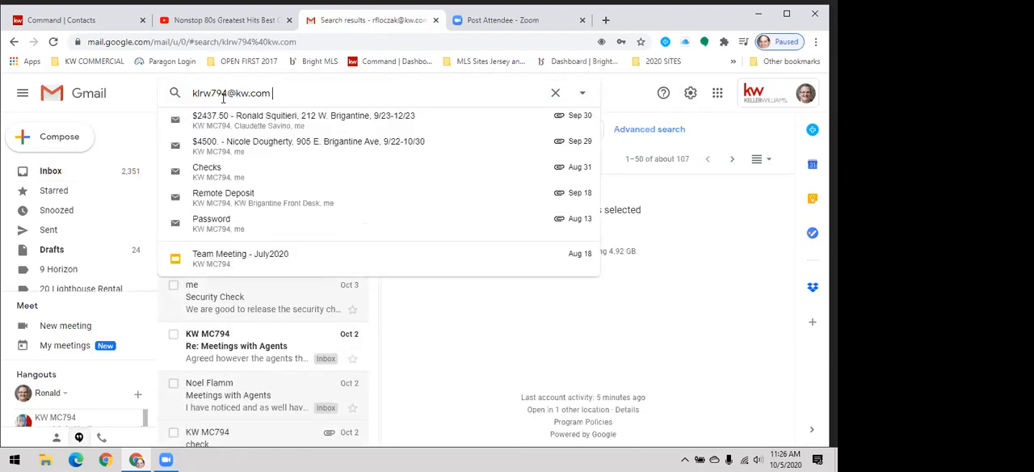
triple_click(223, 98)
key("ctrl+c")
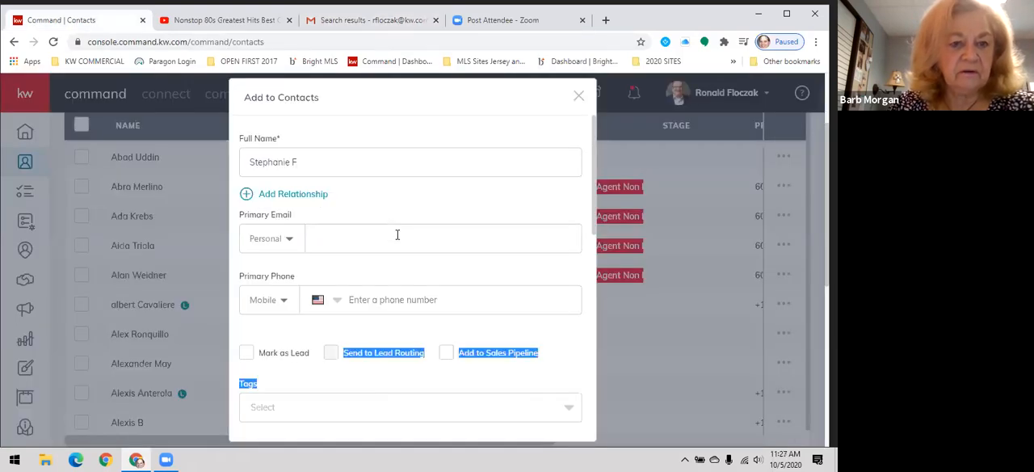
left_click(398, 234)
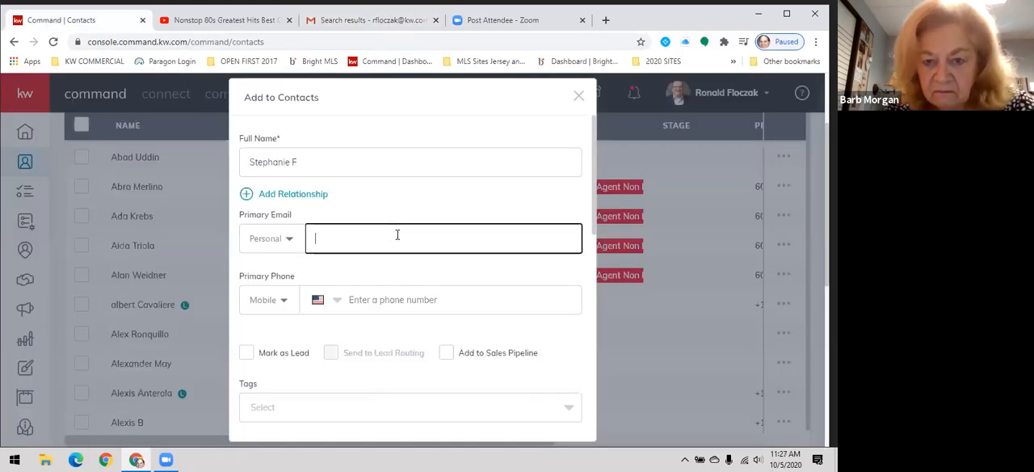
key("ctrl+v")
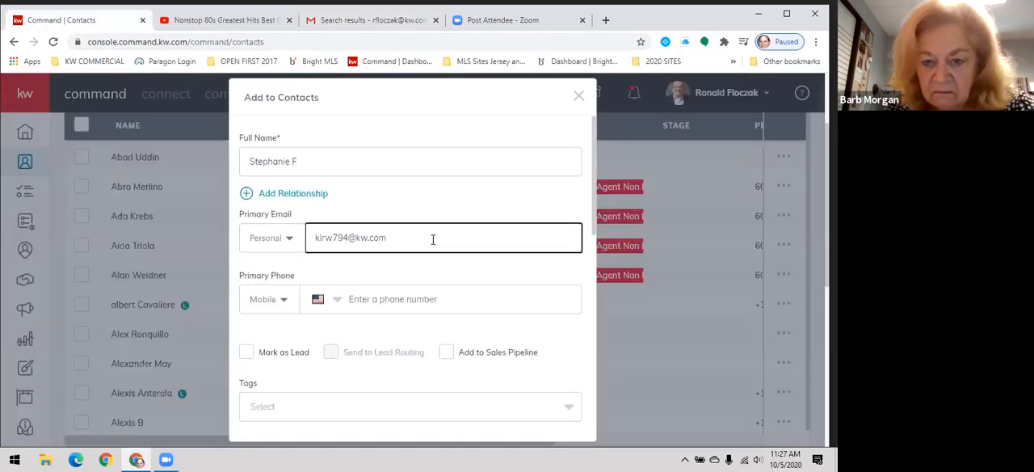
- Examine the form's preferred contact method, additional email and phone, address and social profile fields
scroll(433, 239, "down", 2)
scroll(431, 237, "down", 4)
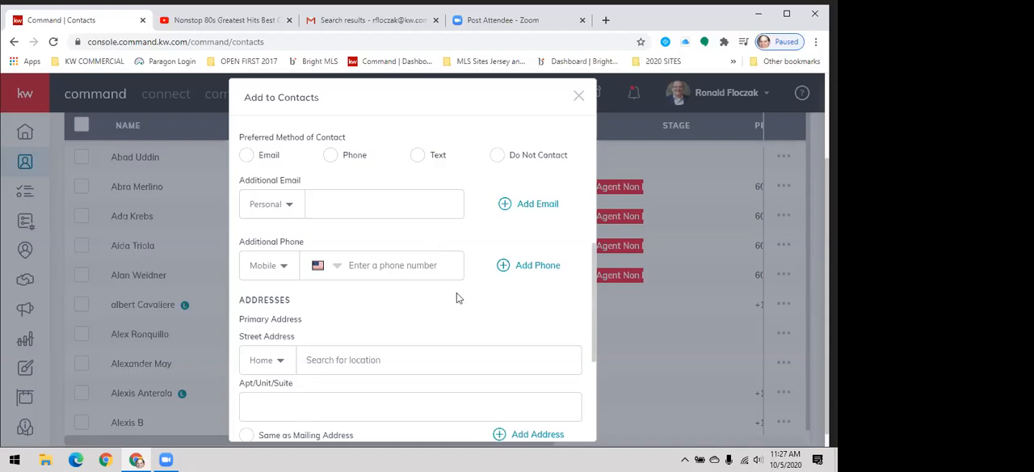
scroll(465, 265, "down", 3)
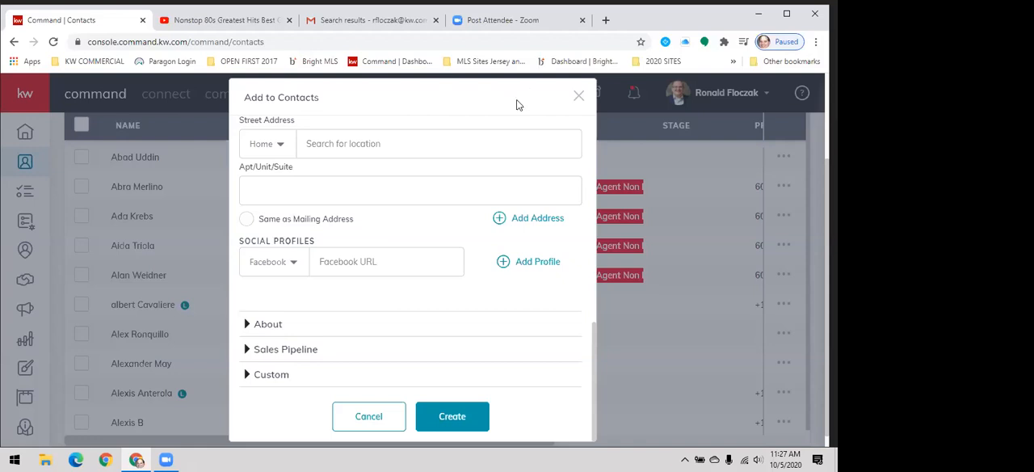
left_click_drag(357, 448, 358, 457)
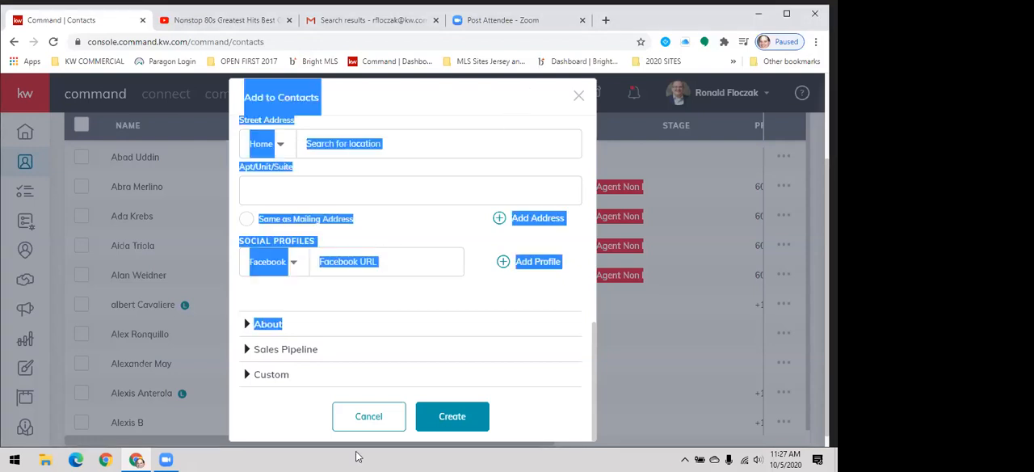
left_click(482, 289)
scroll(483, 289, "up", 3)
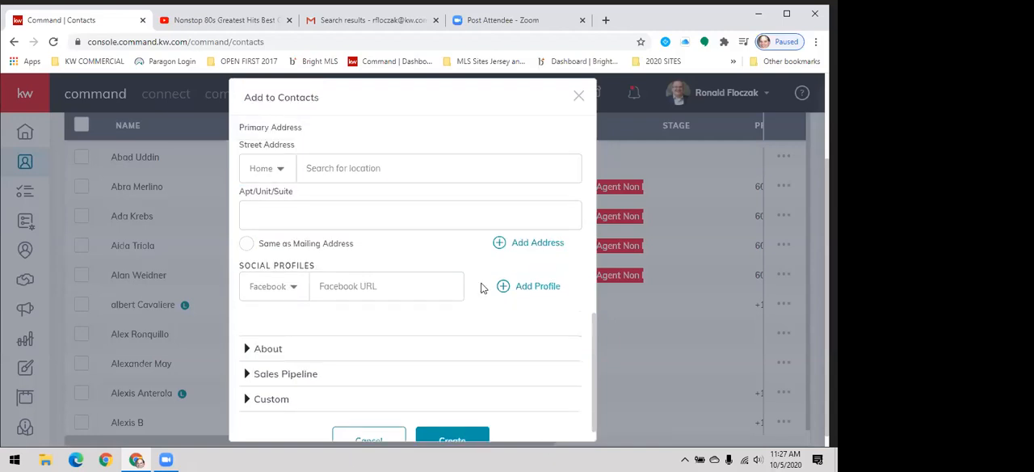
scroll(482, 289, "up", 8)
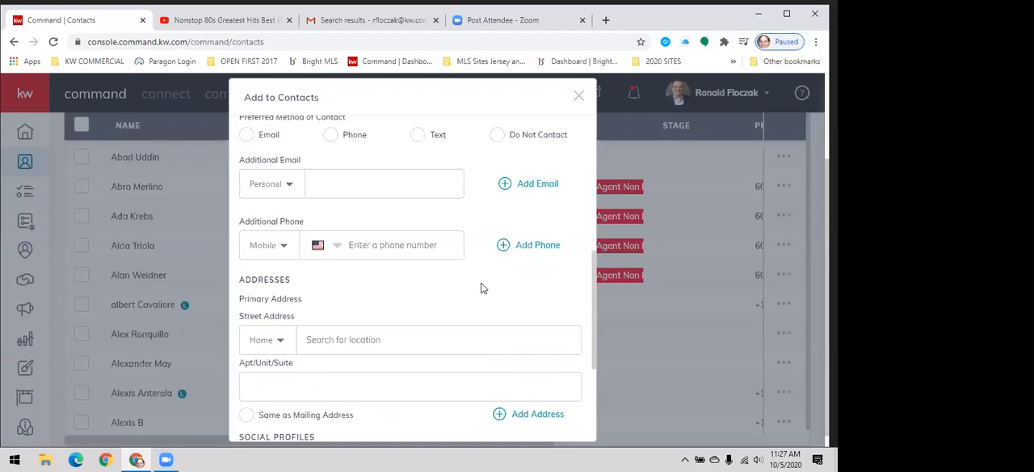
scroll(481, 287, "up", 4)
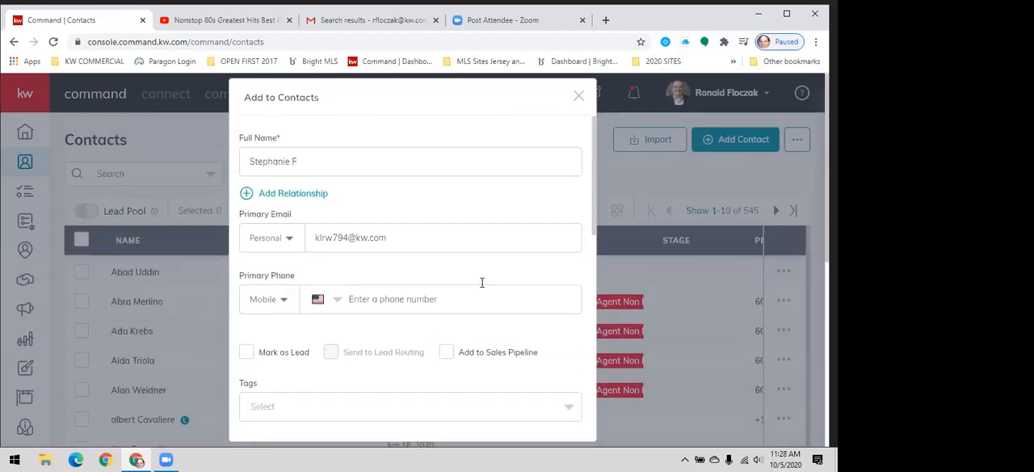
- Paste the contact's mobile number into the Primary Phone field
scroll(481, 288, "down", 3)
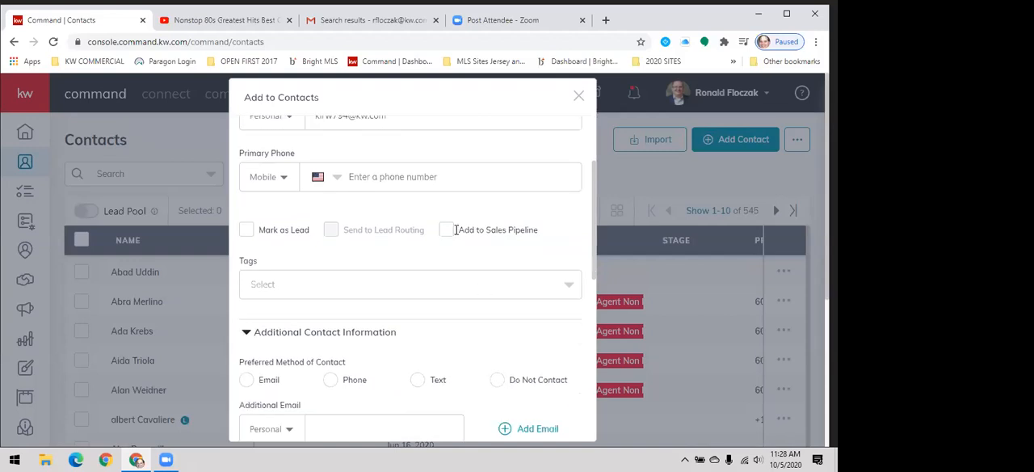
left_click(457, 230)
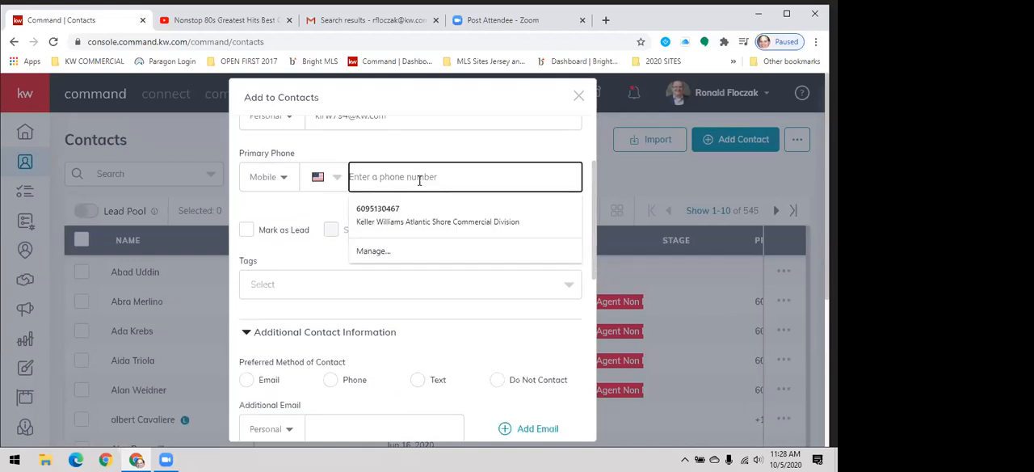
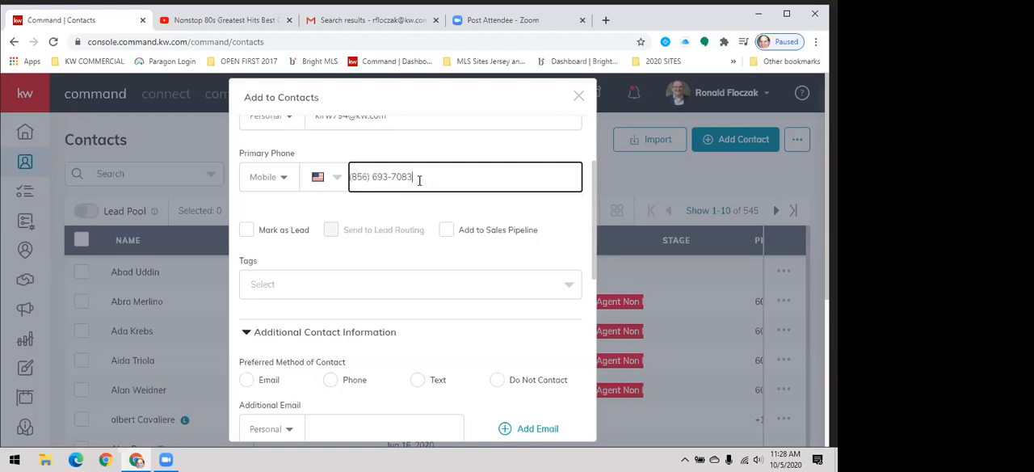
- Paste the contact's mobile number into the Additional Phone field as well
scroll(419, 184, "down", 1)
scroll(418, 184, "down", 4)
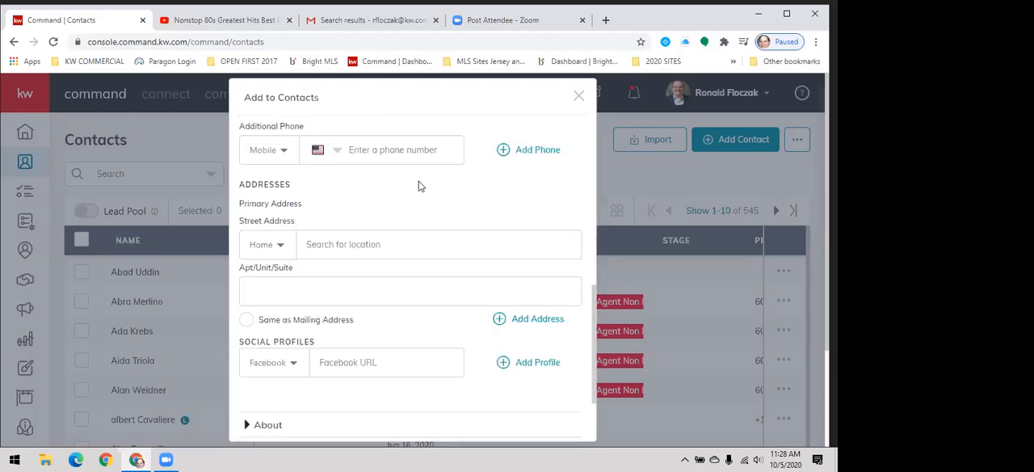
left_click(358, 156)
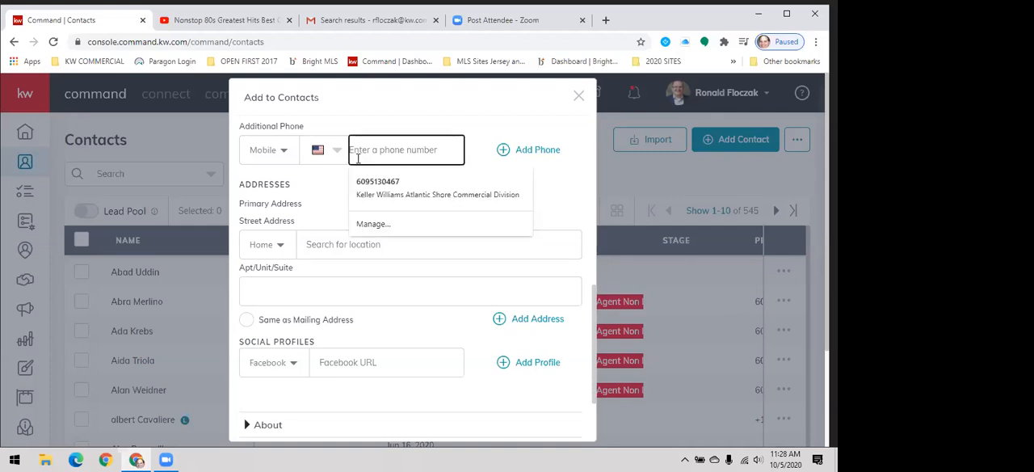
key("ctrl+v")
type("8")
key("BackSpace")
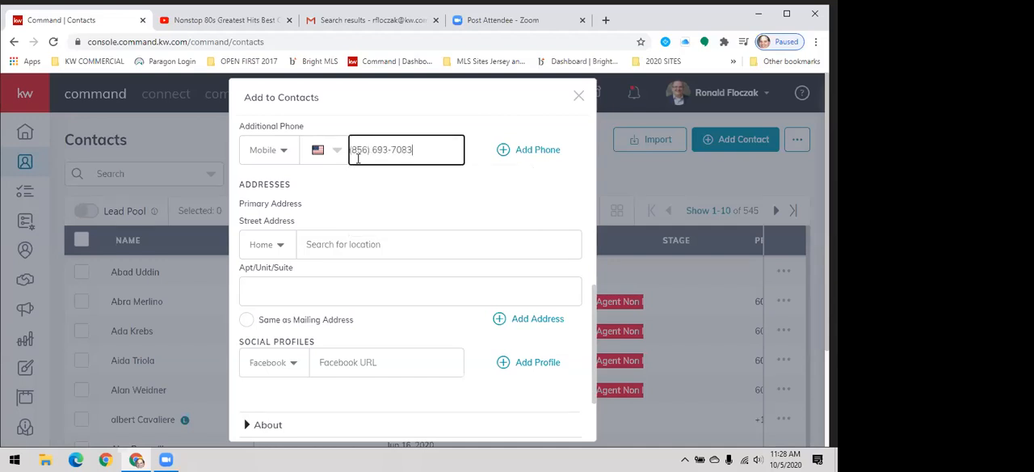
left_click(515, 199)
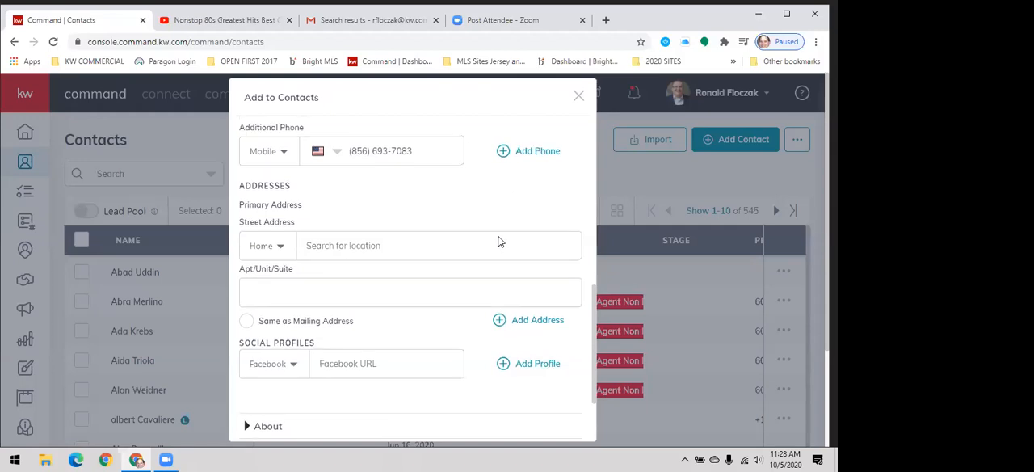
scroll(499, 243, "up", 1)
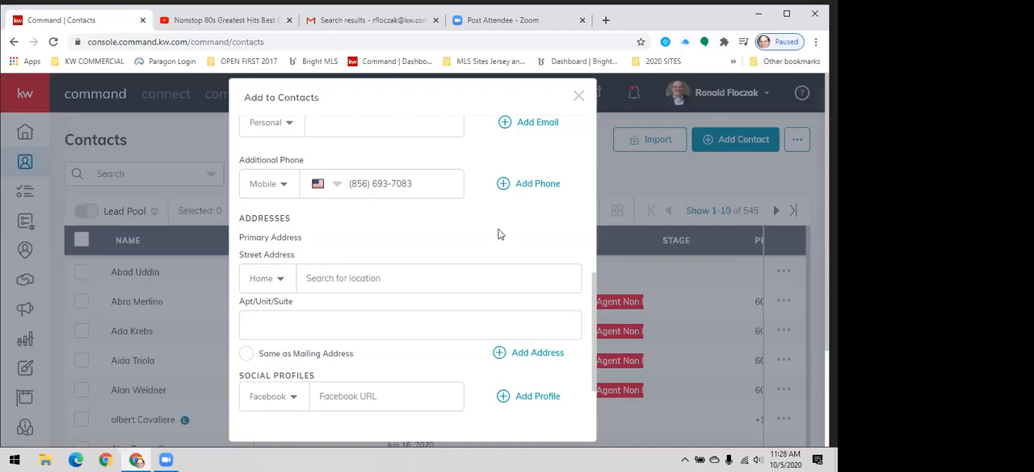
triple_click(499, 234)
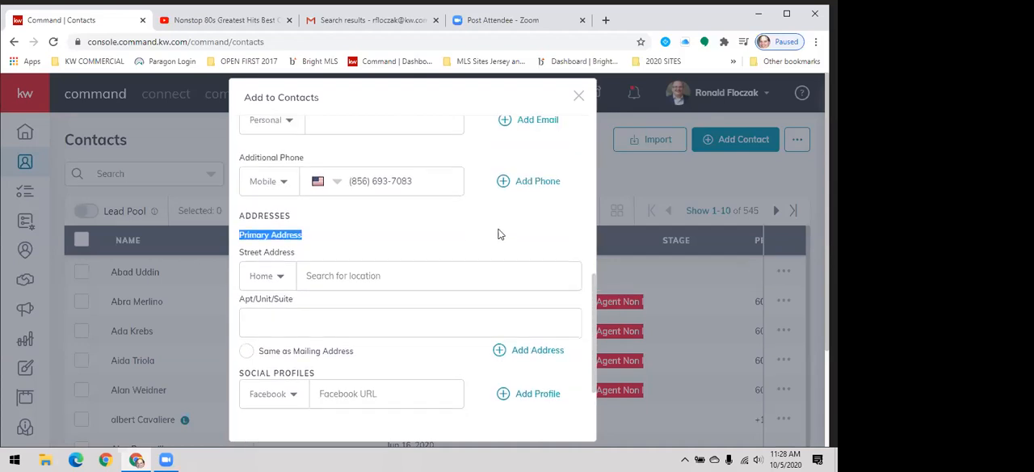
- Examine the contact form's street address, apartment and social profile fields without filling them in
left_click(344, 272)
left_click(333, 292)
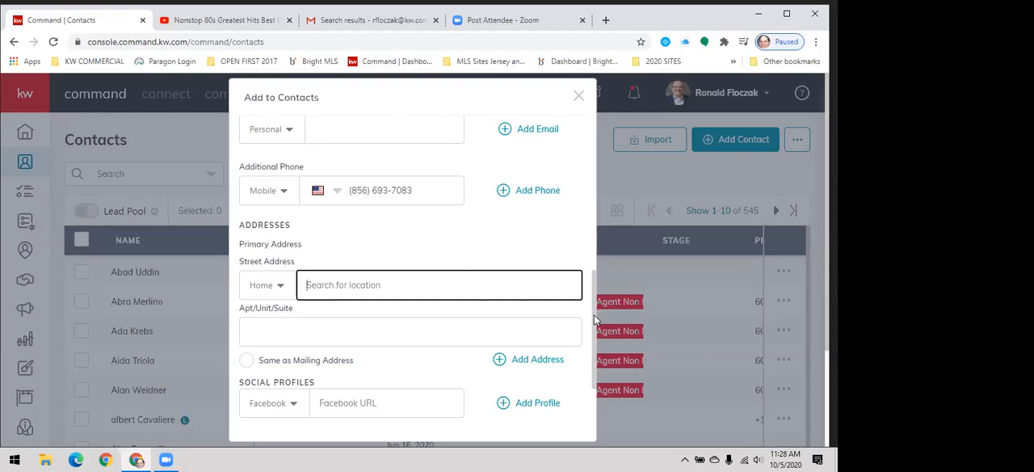
scroll(595, 339, "down", 3)
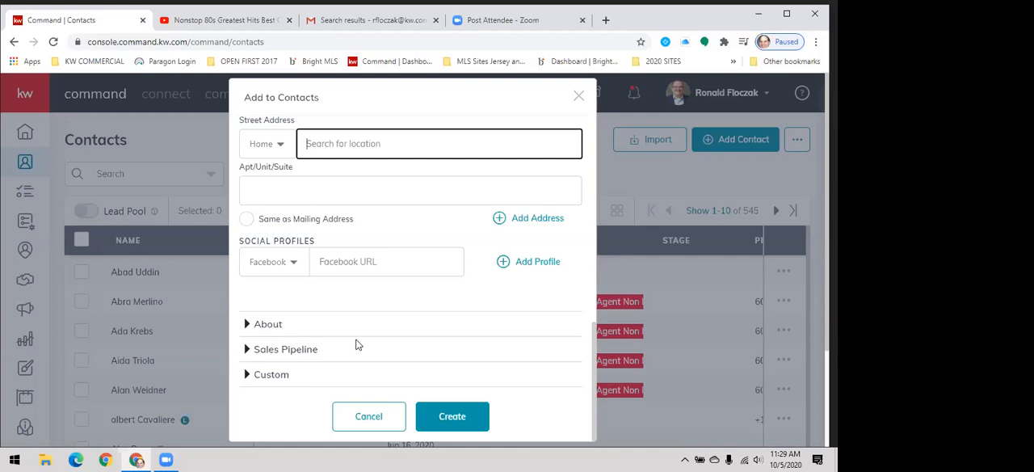
- Expand the form's About section and review its date and work fields and the list of relationship types
left_click(247, 327)
scroll(374, 326, "down", 5)
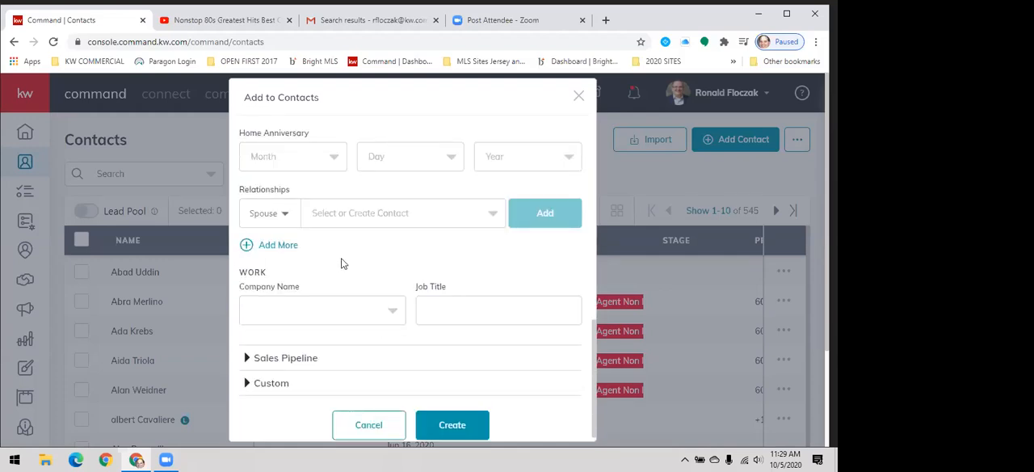
left_click_drag(343, 260, 338, 301)
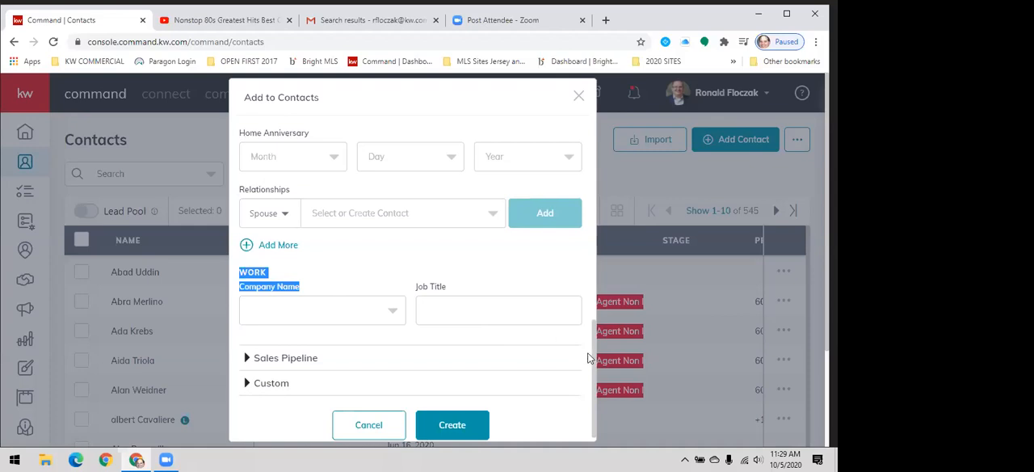
left_click_drag(593, 360, 594, 331)
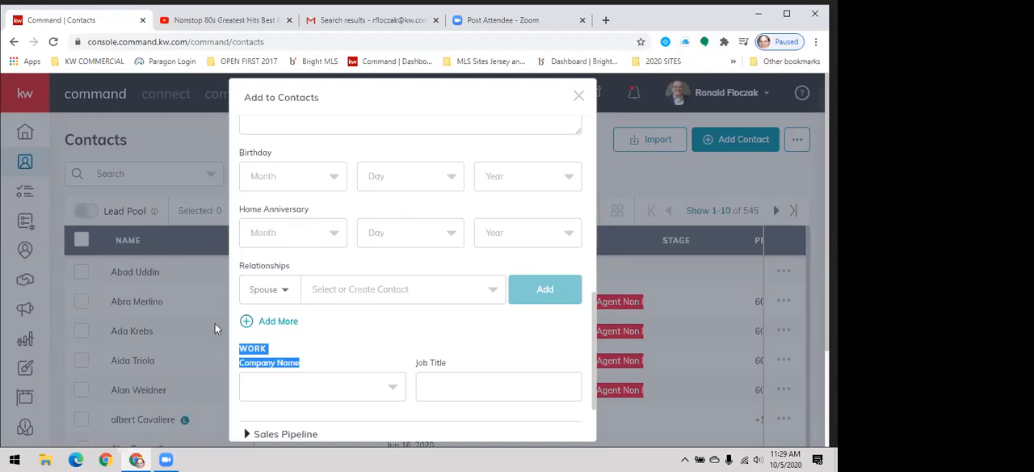
left_click(275, 289)
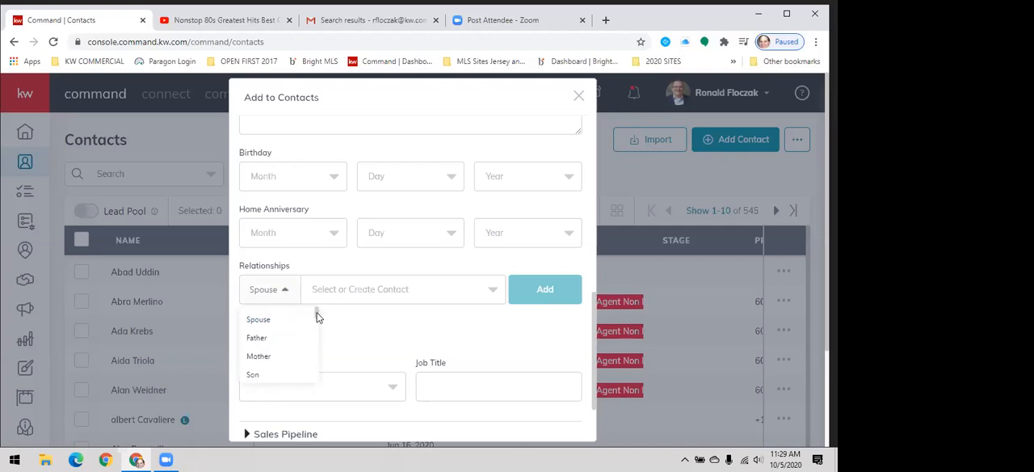
left_click_drag(316, 310, 319, 383)
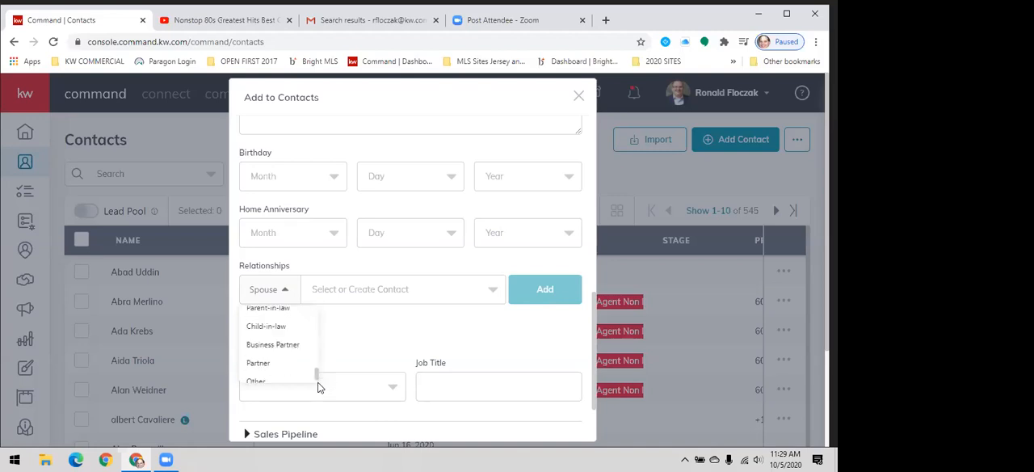
left_click(401, 337)
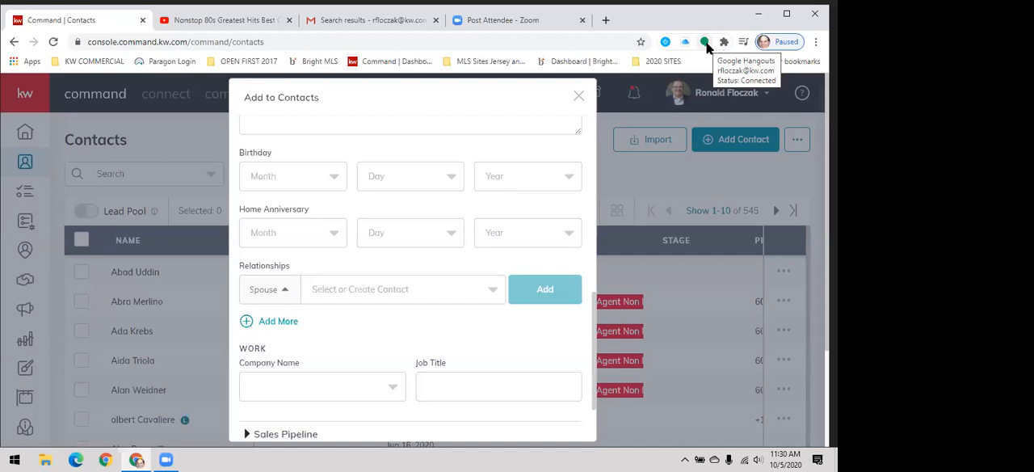
- Review the company choices offered for the contact's Company Name in the Work section, leaving the field empty
left_click_drag(377, 331, 345, 388)
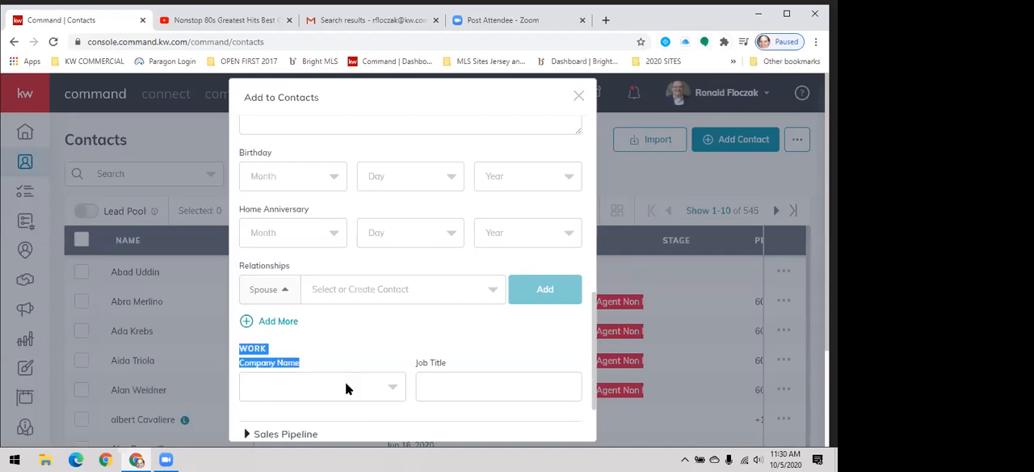
left_click(342, 392)
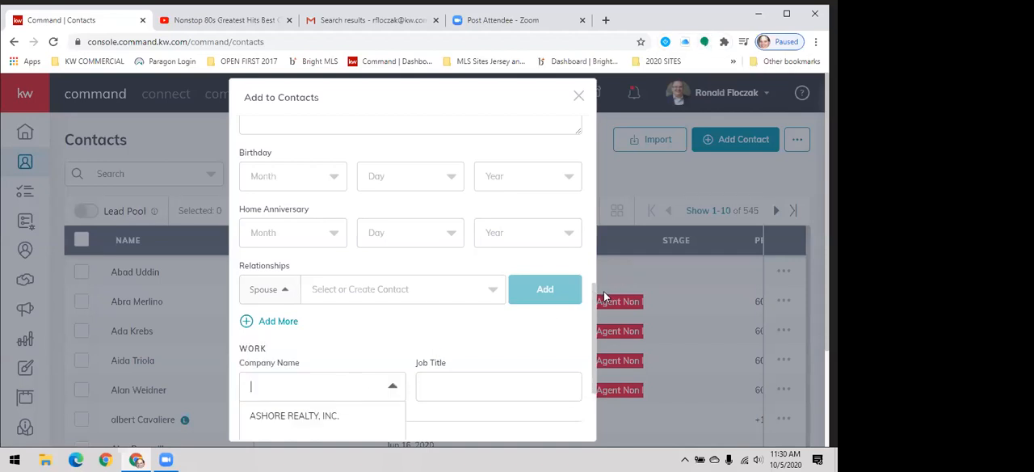
scroll(596, 340, "down", 1)
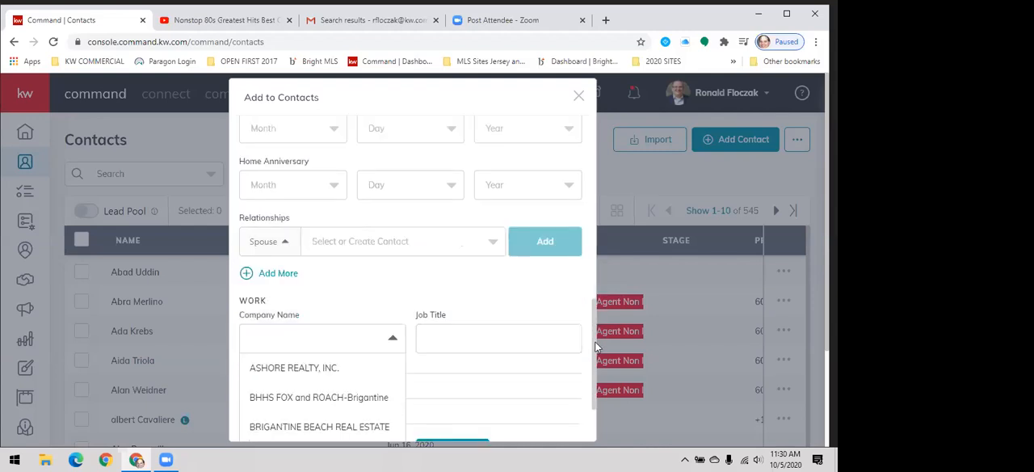
scroll(596, 347, "down", 1)
left_click(529, 388)
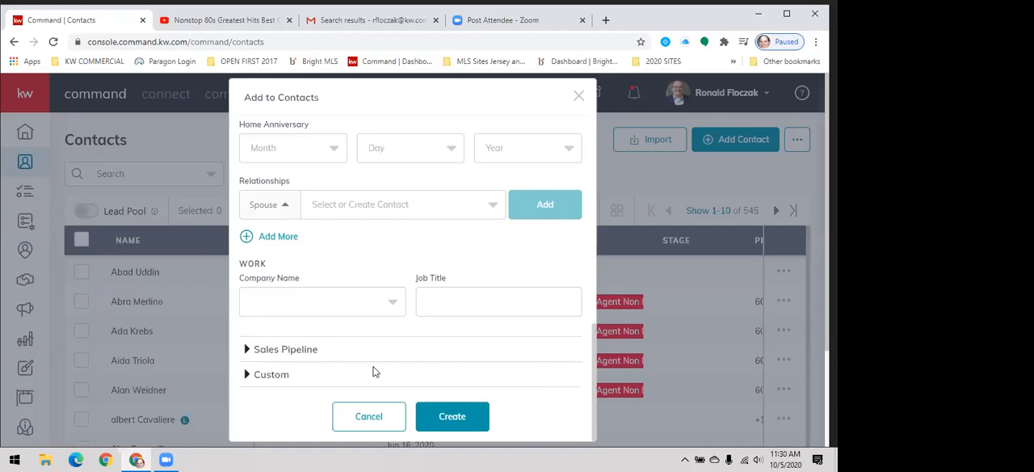
- Expand the Sales Pipeline section and examine the stage options and the available lead sources
left_click(288, 351)
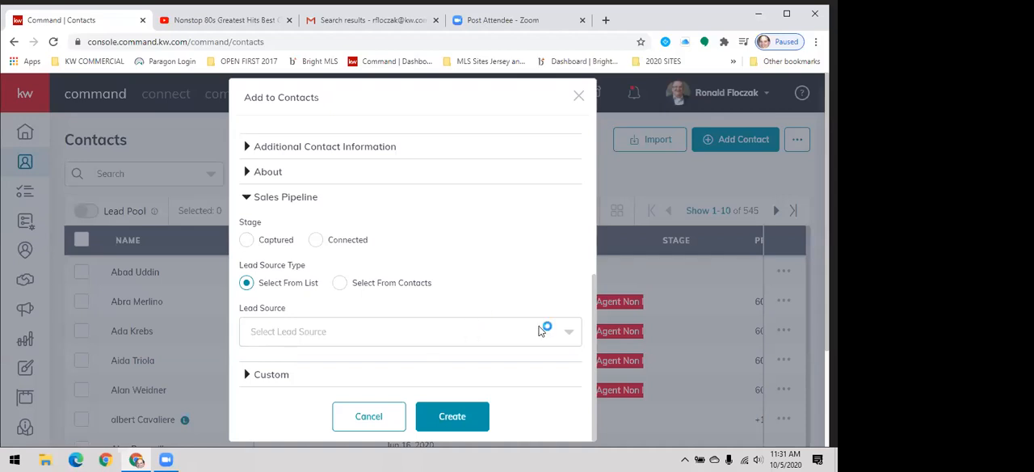
left_click(571, 330)
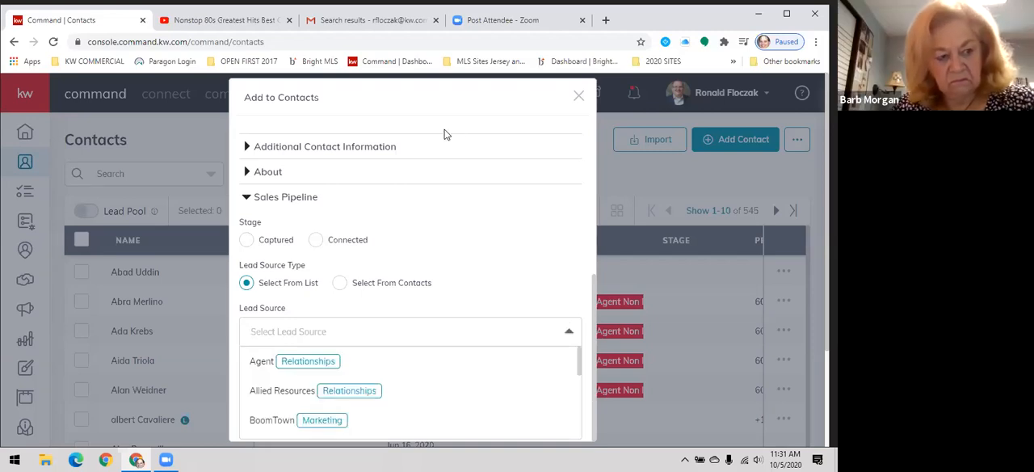
left_click(397, 99)
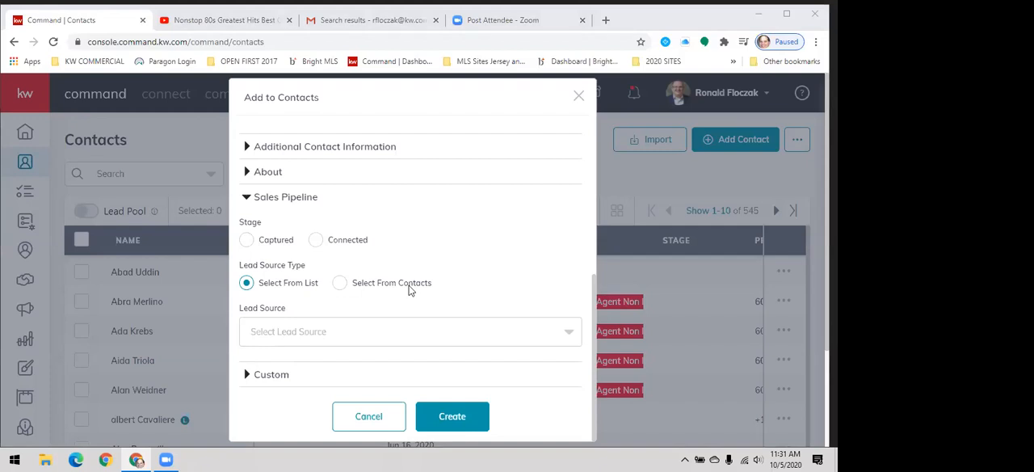
- Check the Custom section for custom fields and create the contact
left_click(252, 375)
left_click(250, 374)
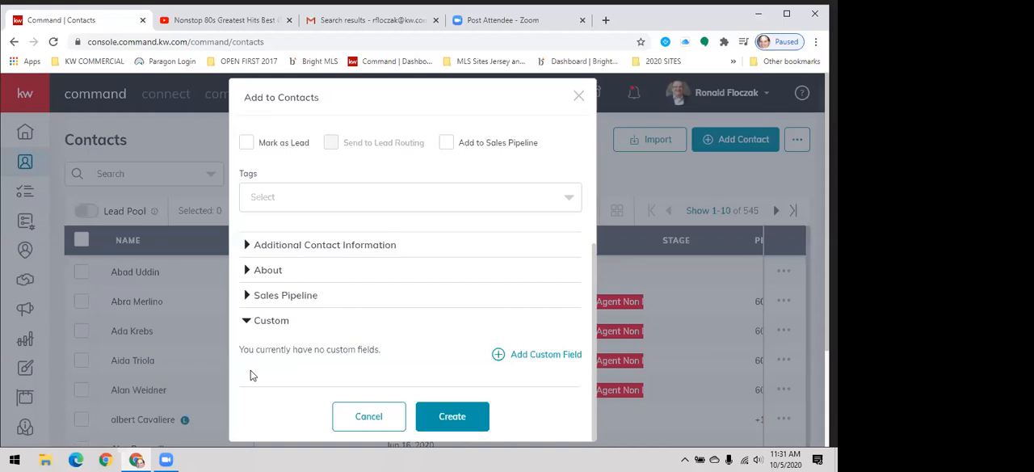
left_click(444, 422)
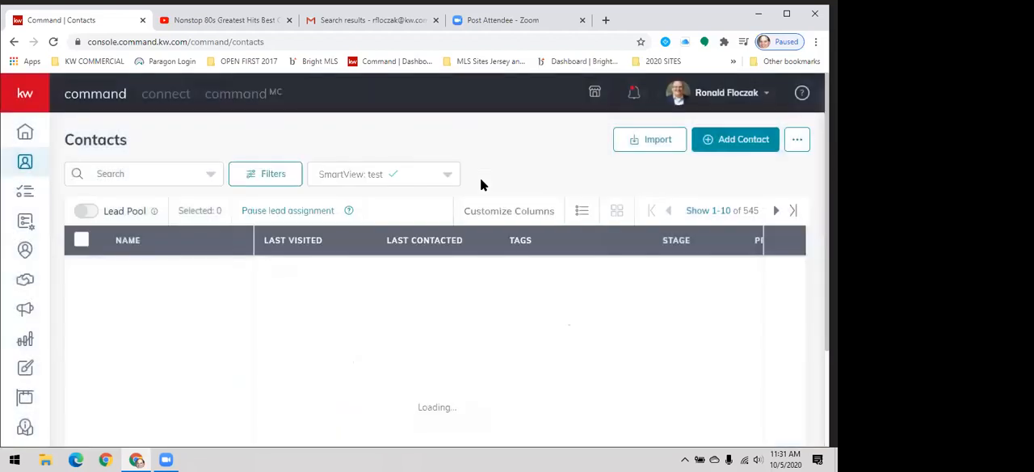
- Search the contacts list by the new contact's first name and open the contact's record
left_click(158, 177)
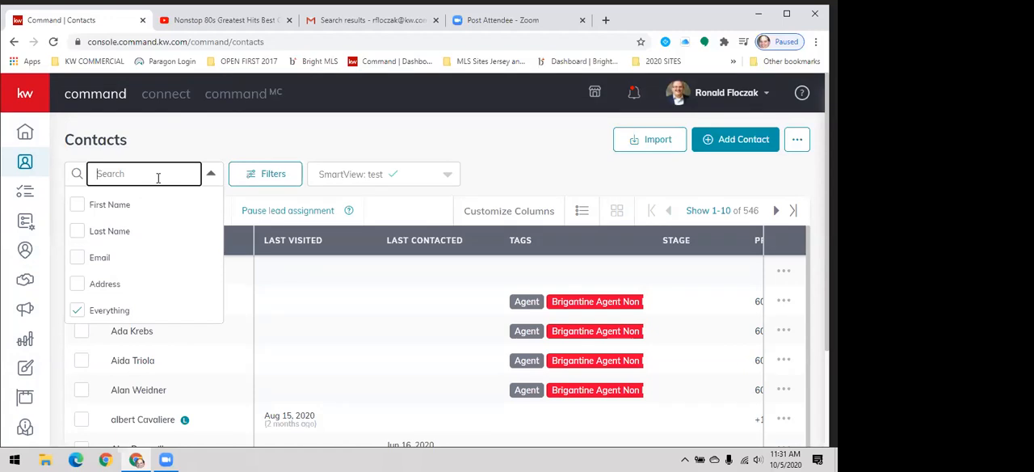
type("steph")
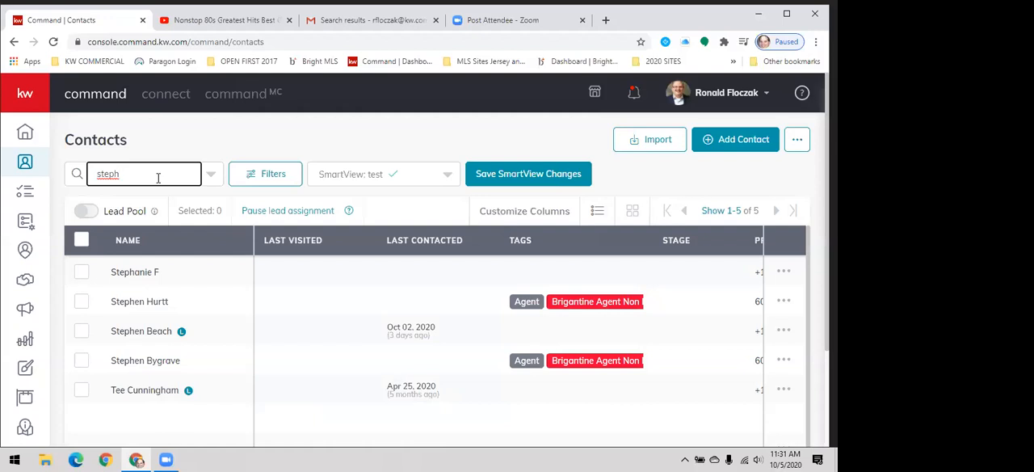
left_click(153, 273)
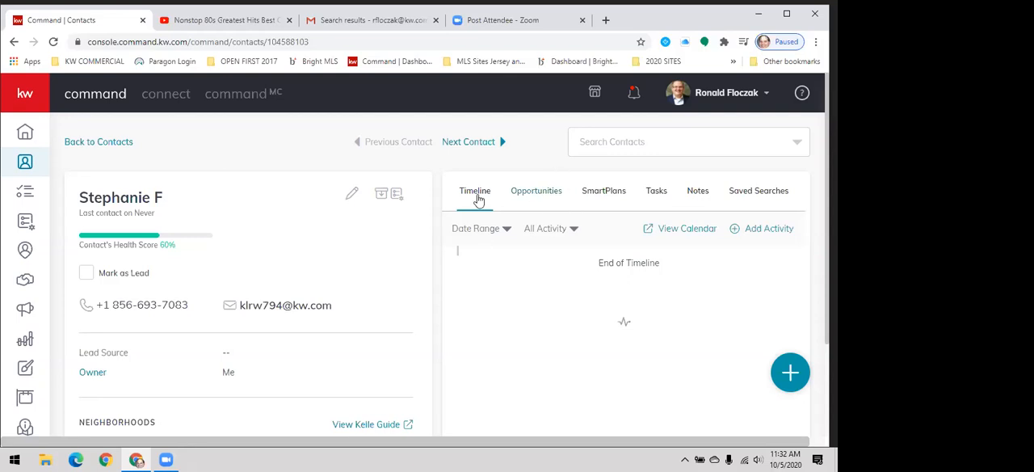
- Review the contact's opportunities, SmartPlans and tasks in turn
left_click(531, 201)
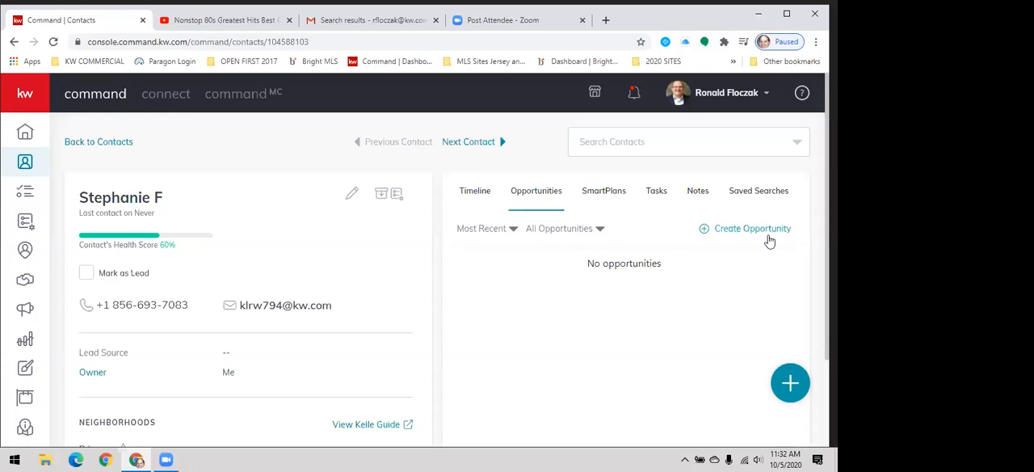
left_click(592, 195)
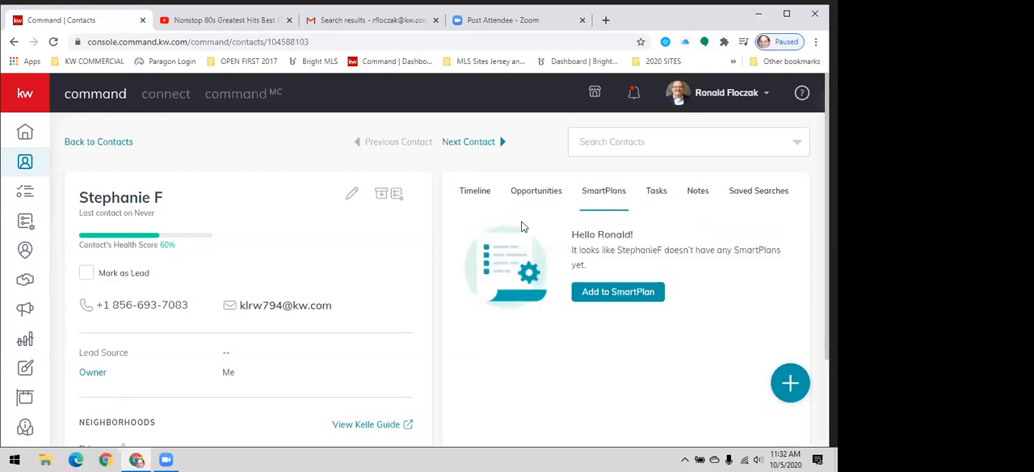
left_click(655, 196)
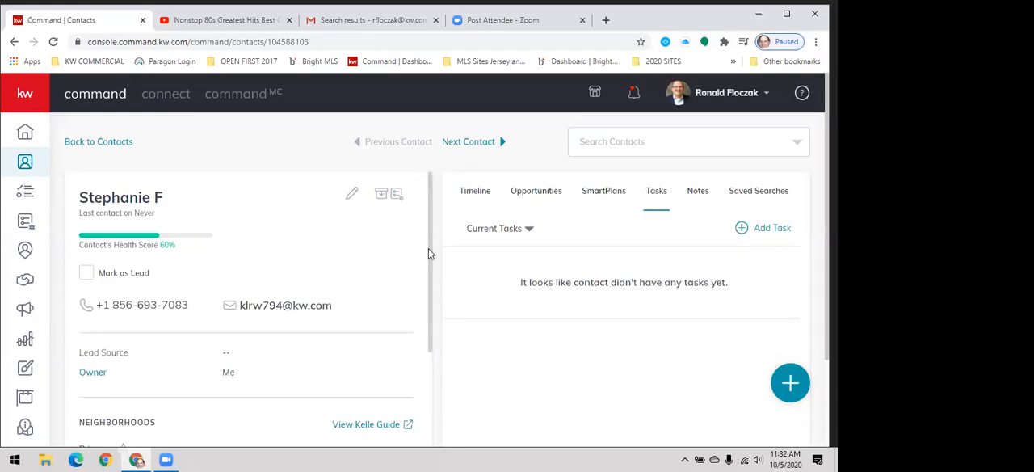
- Examine the lead source, owner, neighborhoods and additional contact information in the contact's details
scroll(429, 253, "down", 2)
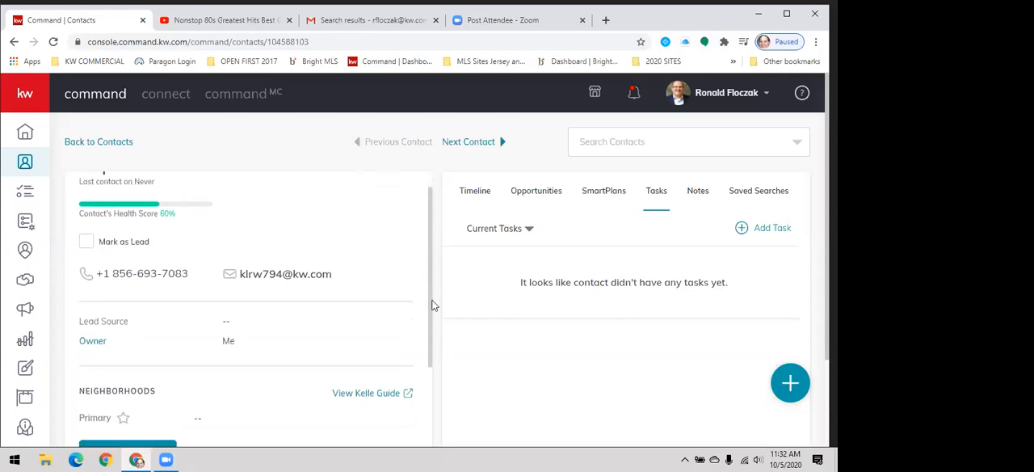
scroll(431, 323, "down", 1)
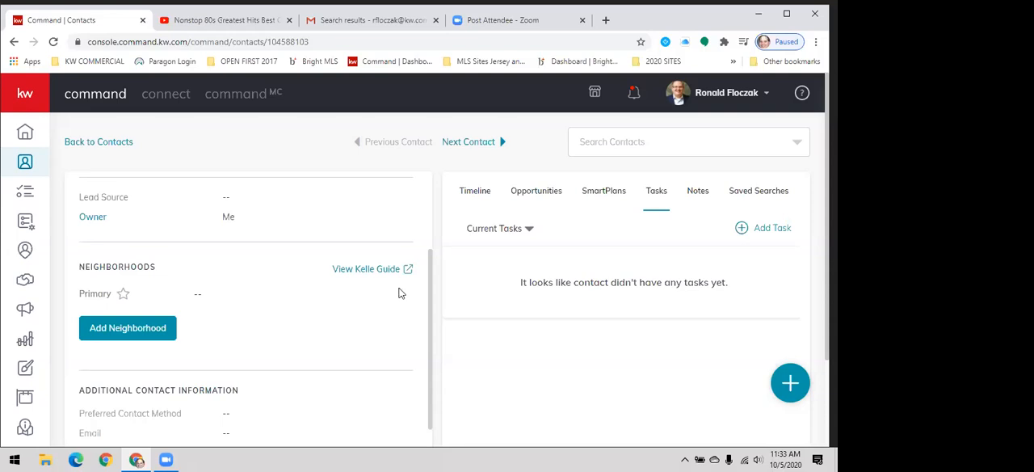
mouse_move(433, 318)
left_mouse_down()
mouse_move(431, 228)
mouse_move(418, 326)
left_mouse_up()
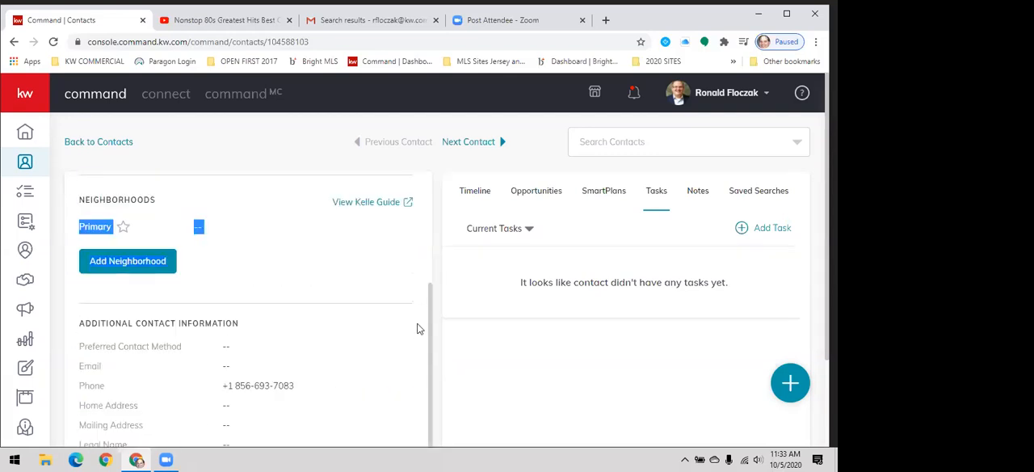
left_click(222, 288)
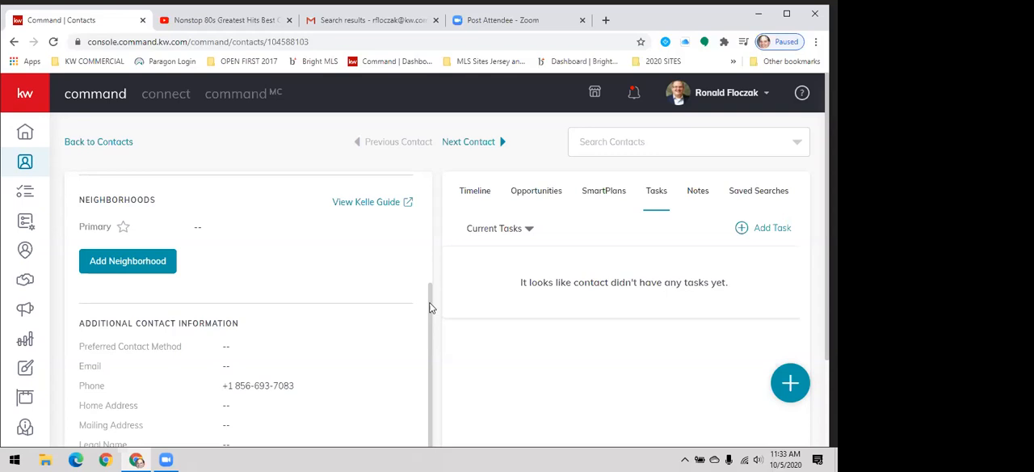
mouse_move(430, 308)
left_mouse_down()
mouse_move(430, 280)
mouse_move(430, 309)
left_mouse_up()
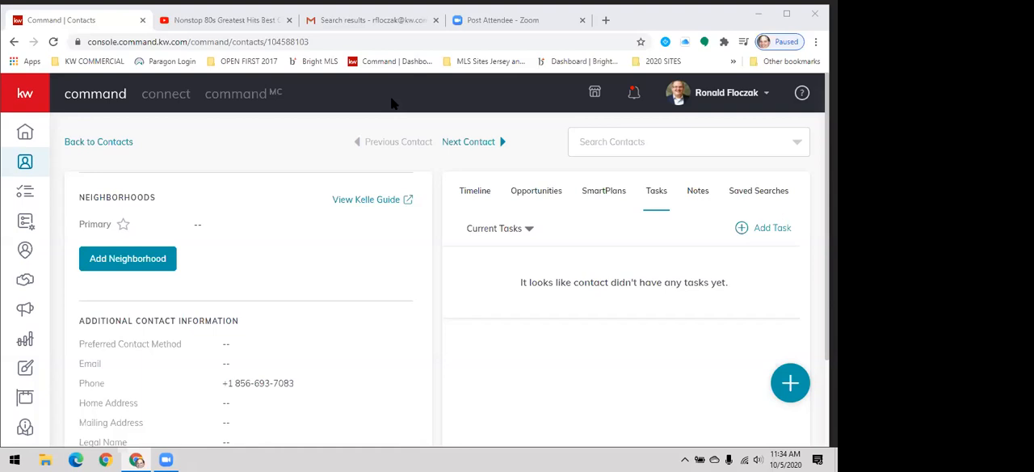
- Start adding a neighborhood to the contact and search the neighborhoods for ZIP code 08203
left_click(127, 265)
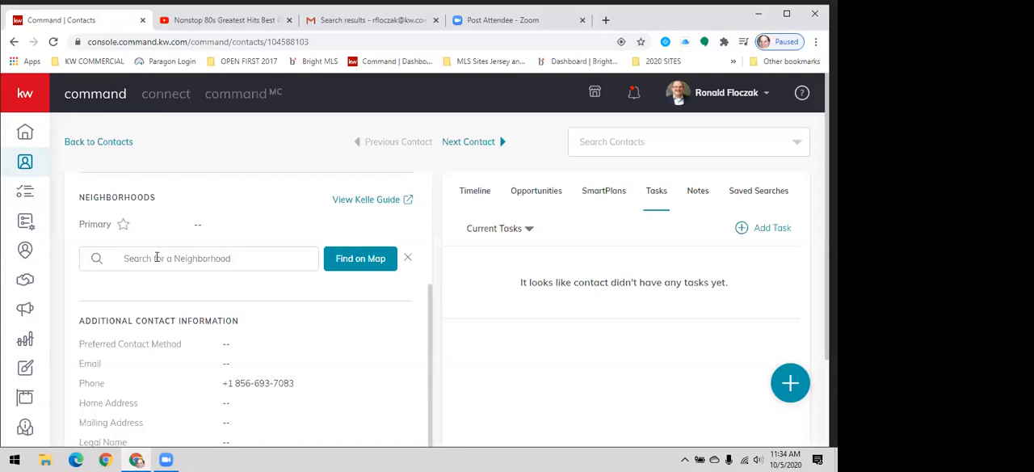
left_click(160, 257)
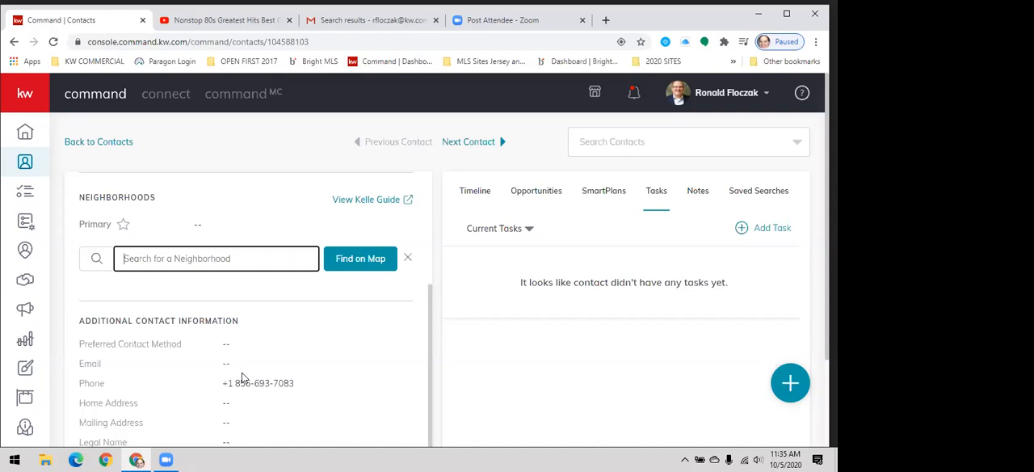
type("08203")
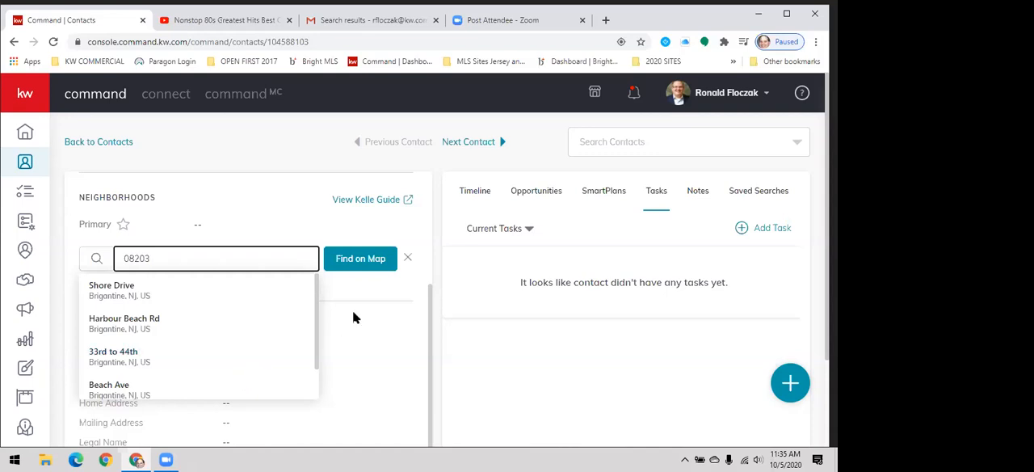
- Open the neighborhood map selection for the contact and try to locate ZIP code 08203 on the map
left_click(347, 262)
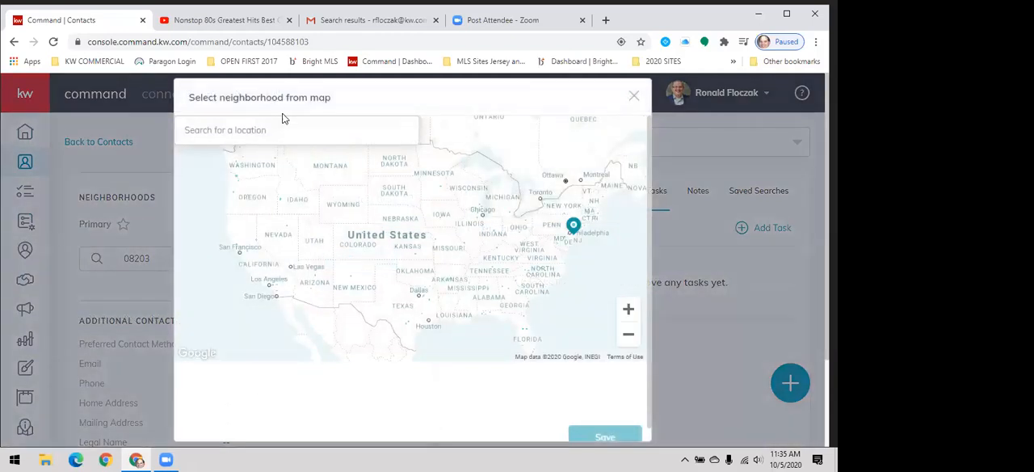
left_click(283, 127)
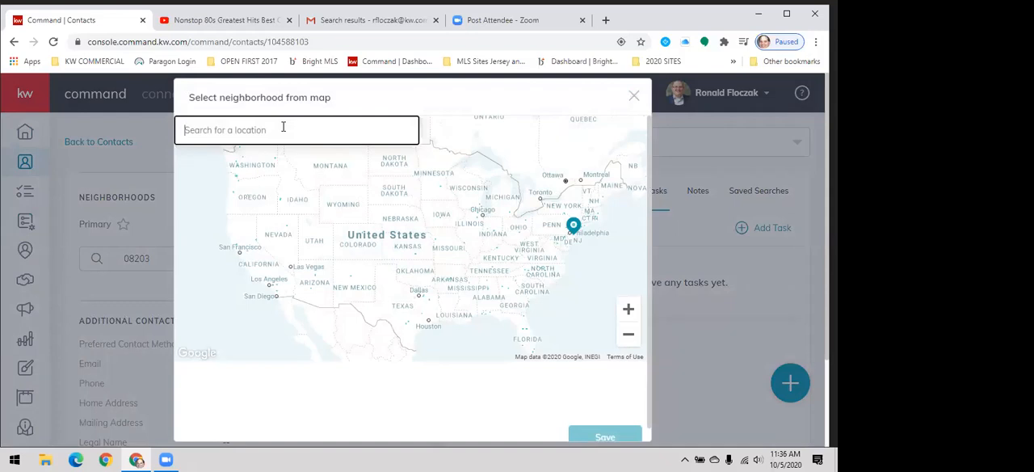
type("08203")
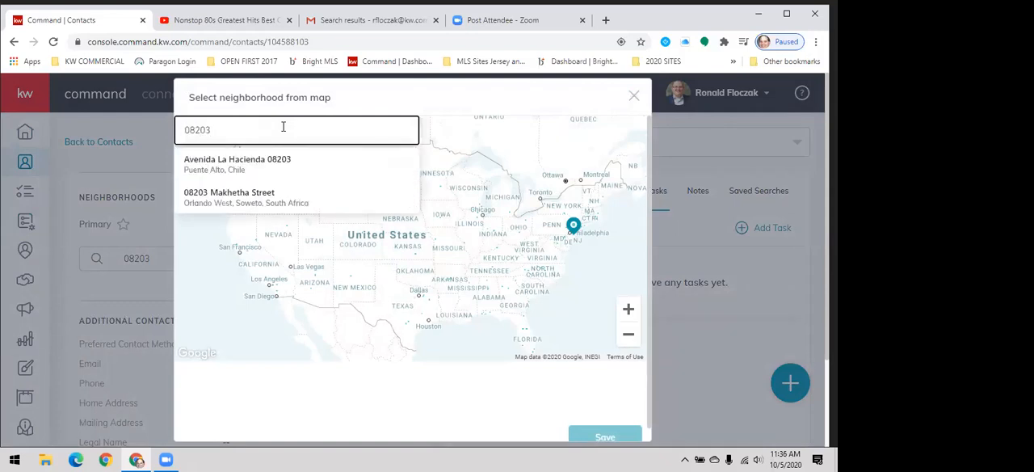
key("BackSpace")
key("BackSpace")
key("BackSpace")
key("BackSpace")
key("BackSpace")
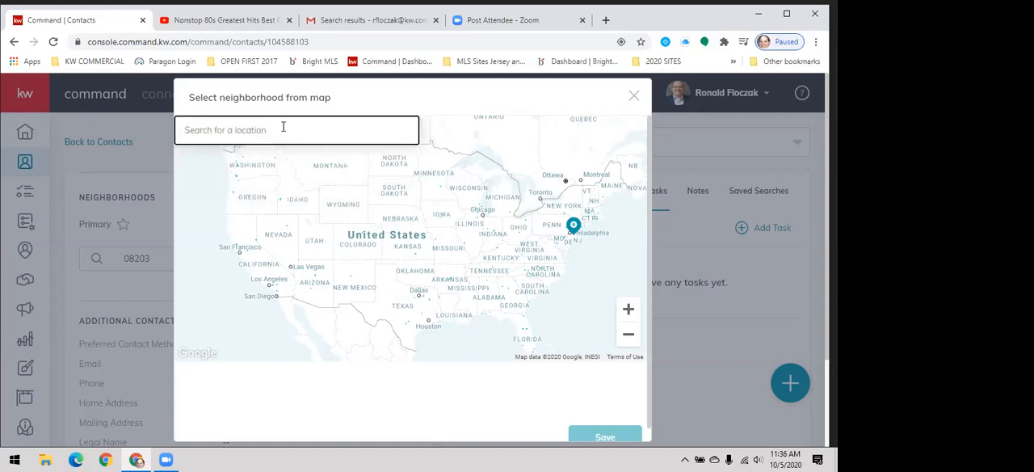
type("0")
key("BackSpace")
type("08203")
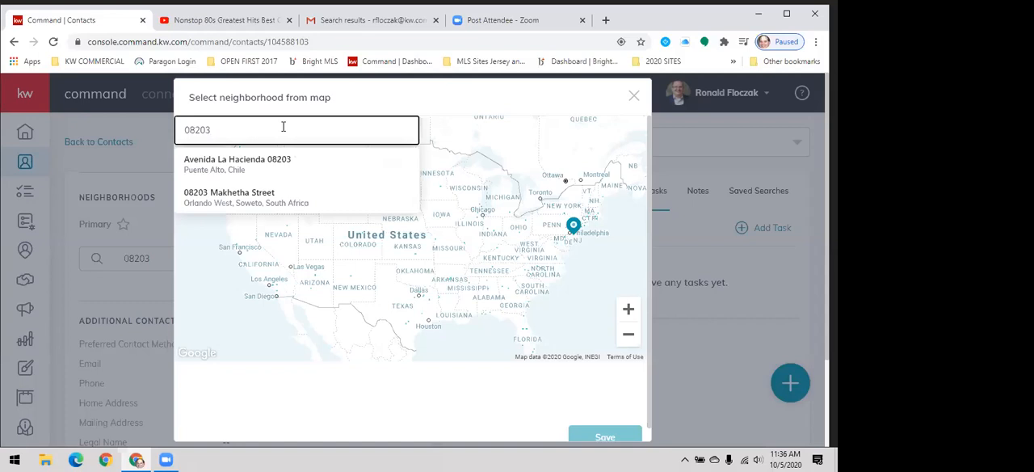
- Search the neighborhood map for Brigantine instead and choose Brigantine Boulevard, Brigantine, NJ, USA
key("BackSpace")
key("BackSpace")
key("BackSpace")
key("BackSpace")
key("BackSpace")
type("Br")
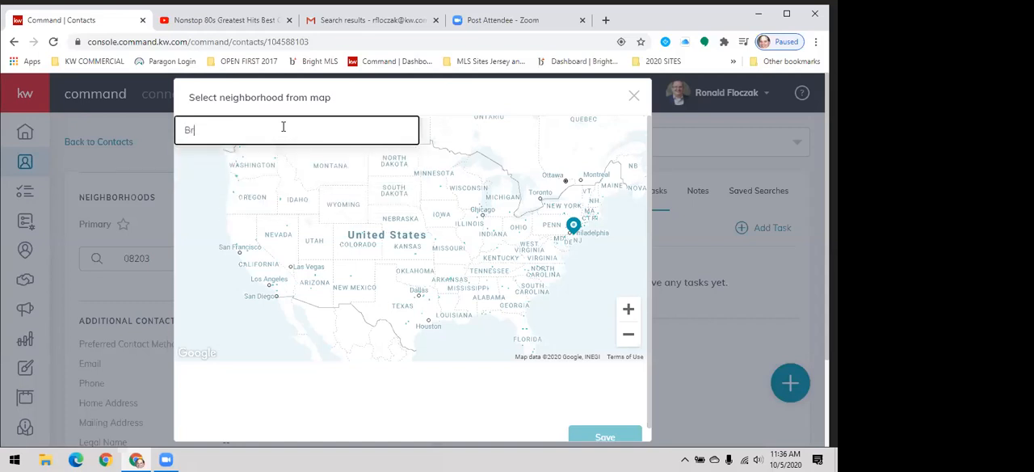
type("igantine")
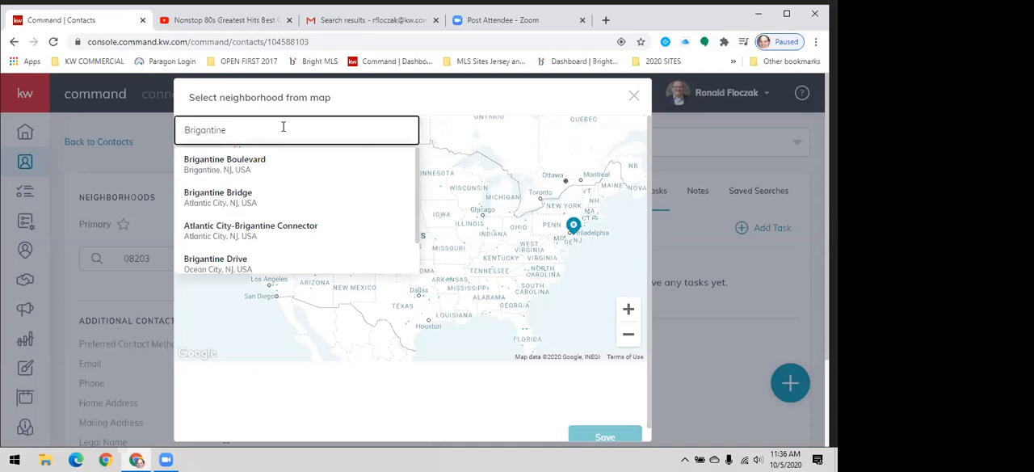
left_click(270, 170)
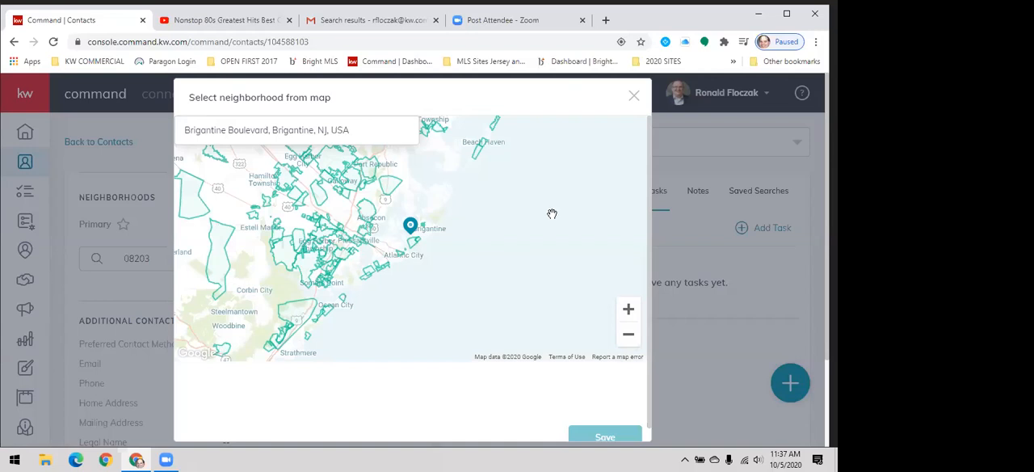
- Try to select 33rd to 44th, Beach Ave, W Shore/Risley/Hackney, Harbour Beach Rd and Shore Drive as the contact's neighborhoods on the map
left_click(629, 309)
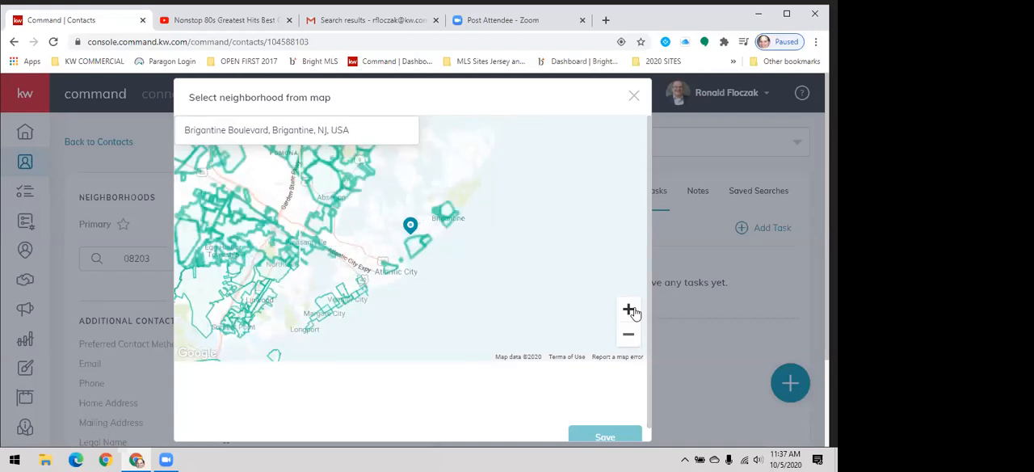
left_click(629, 311)
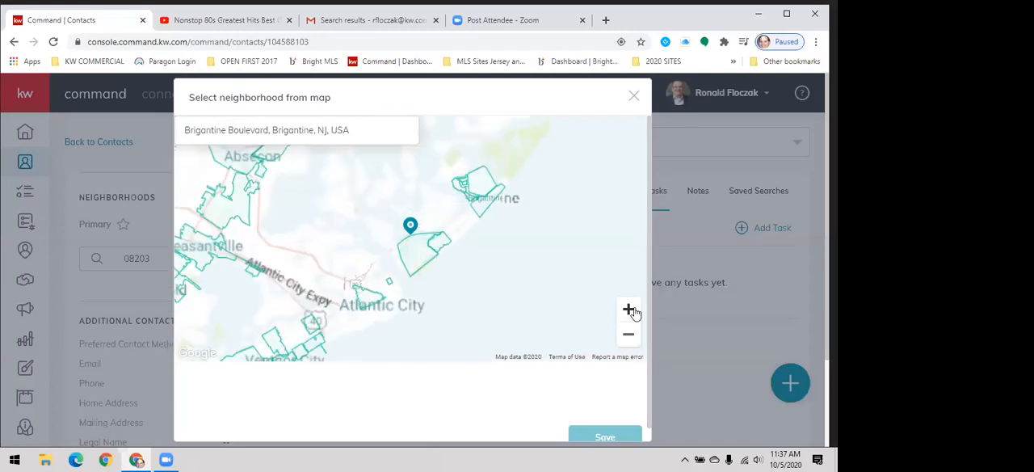
left_click(629, 311)
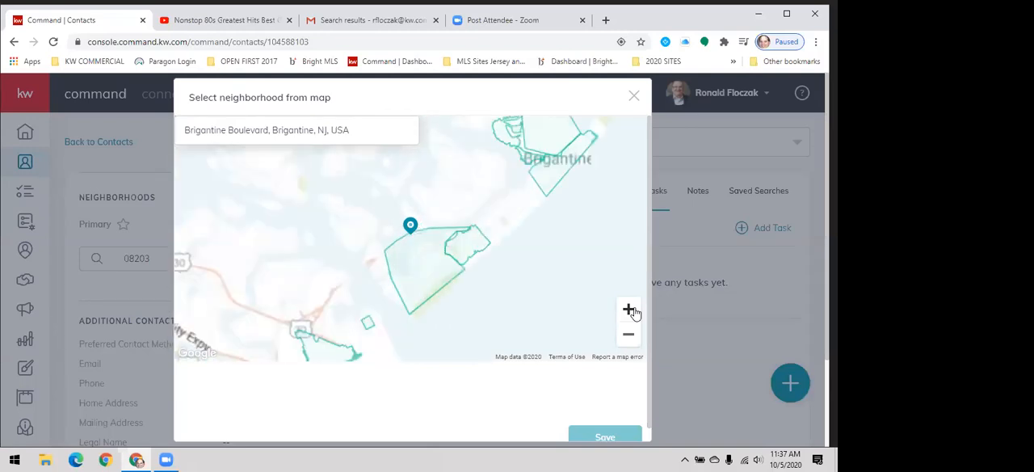
left_click_drag(527, 212, 458, 277)
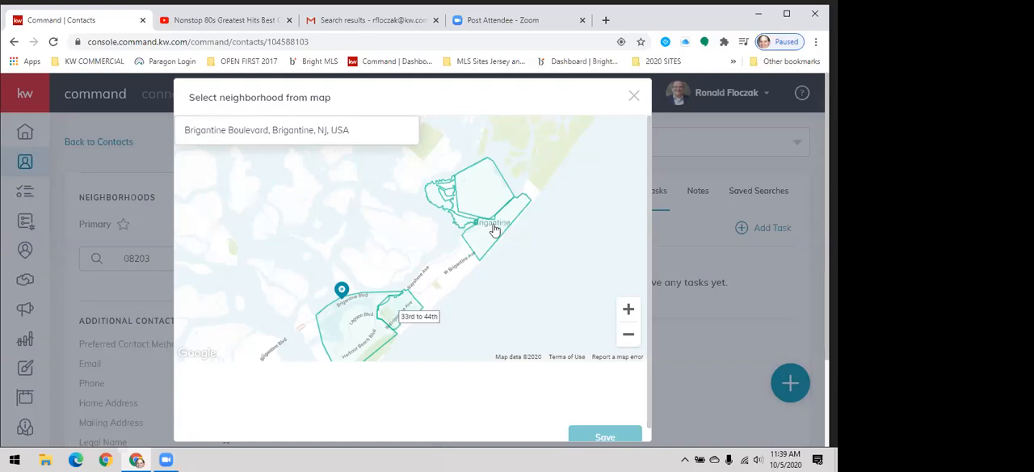
left_click(478, 243)
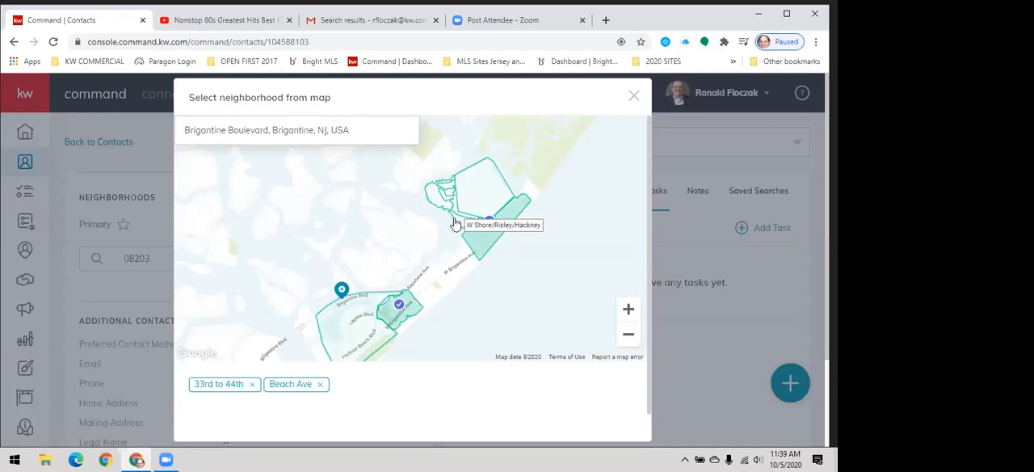
left_click(454, 224)
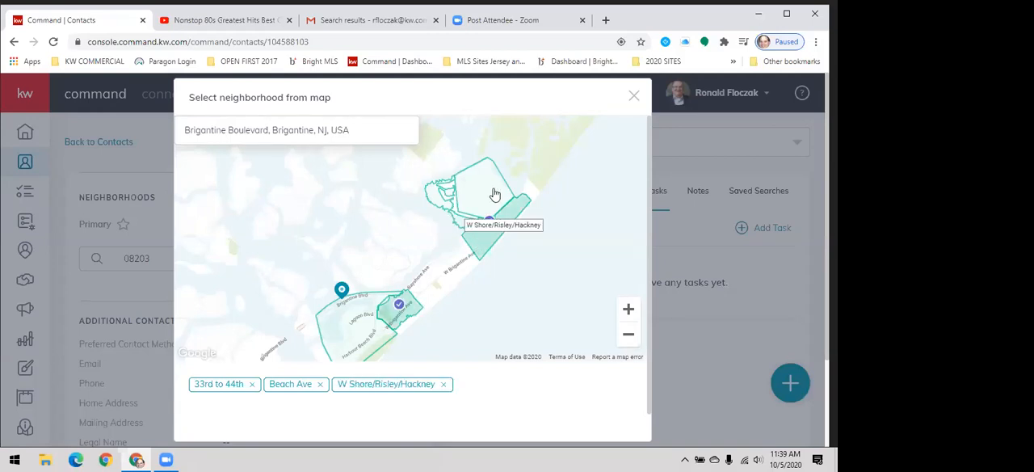
left_click(354, 337)
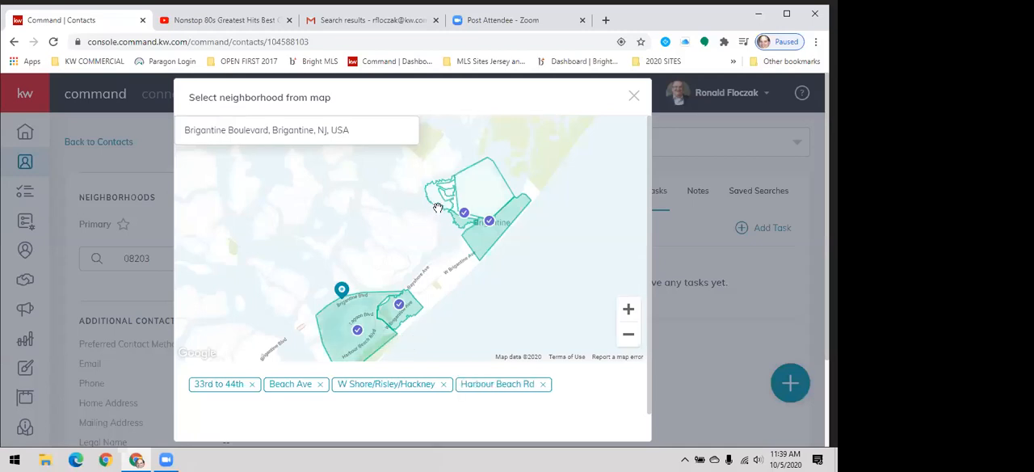
left_click(438, 208)
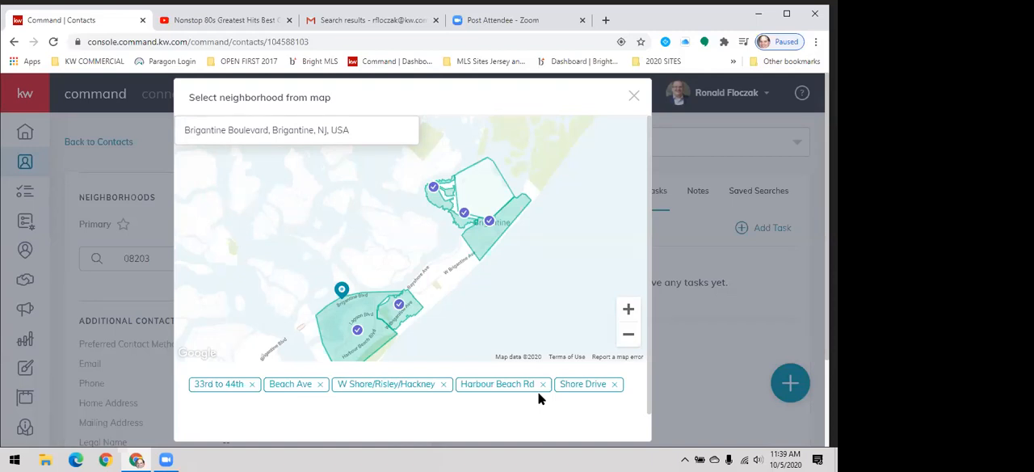
left_click(649, 390)
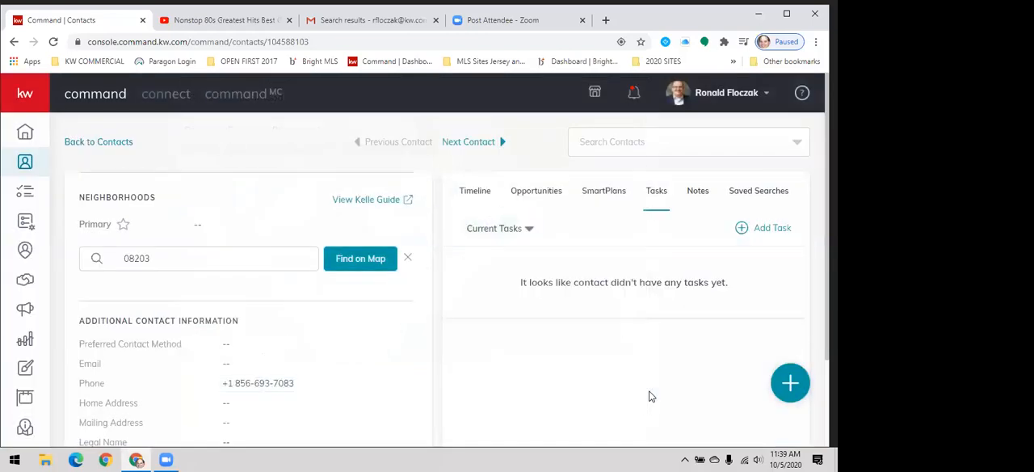
double_click(294, 384)
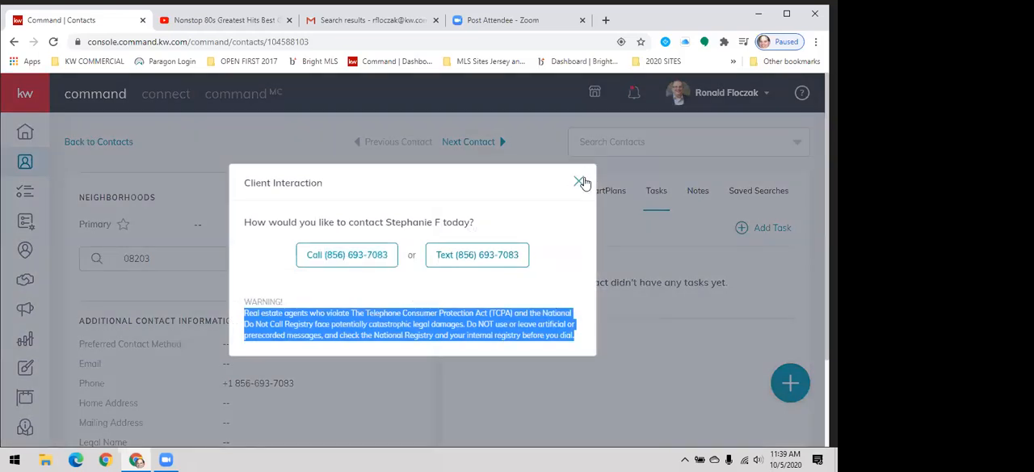
left_click(582, 182)
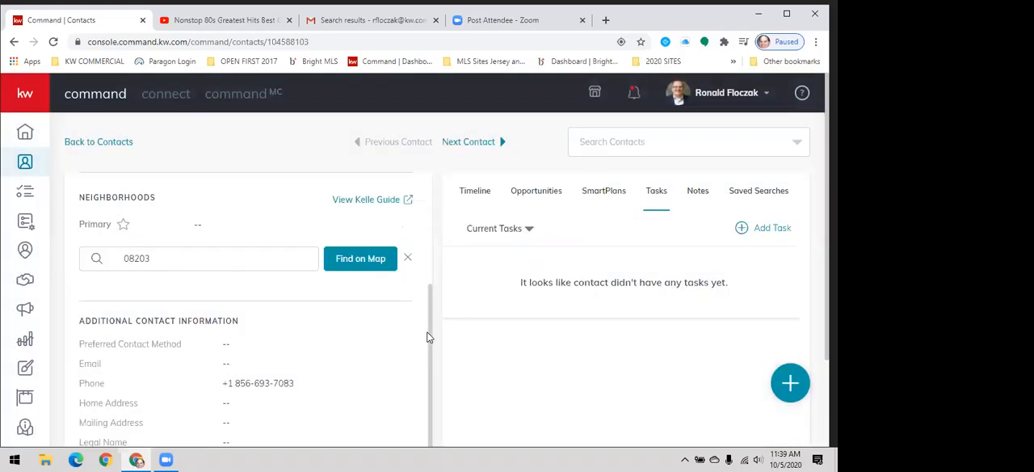
- Reopen the neighborhood map selection and center it on Brigantine Boulevard, Brigantine, NJ, USA by searching for Brigantine
left_click(372, 253)
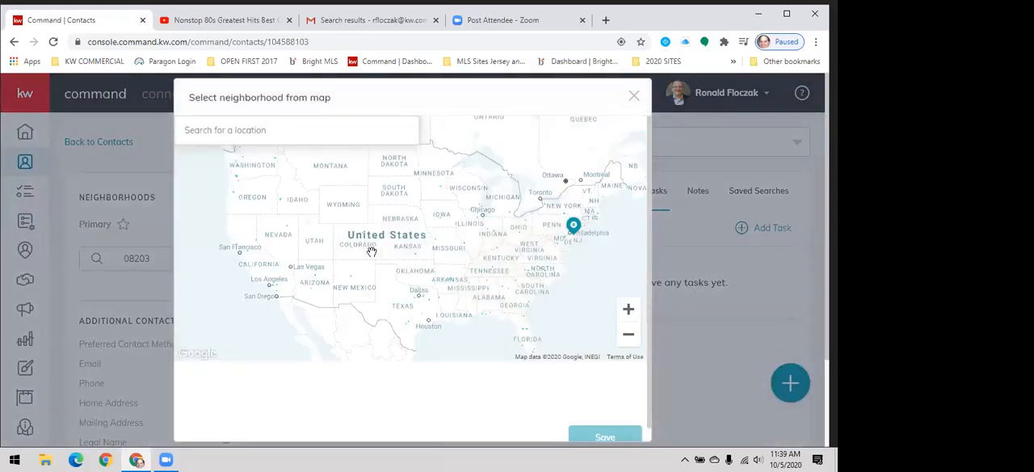
left_click(292, 136)
type("Brigantine")
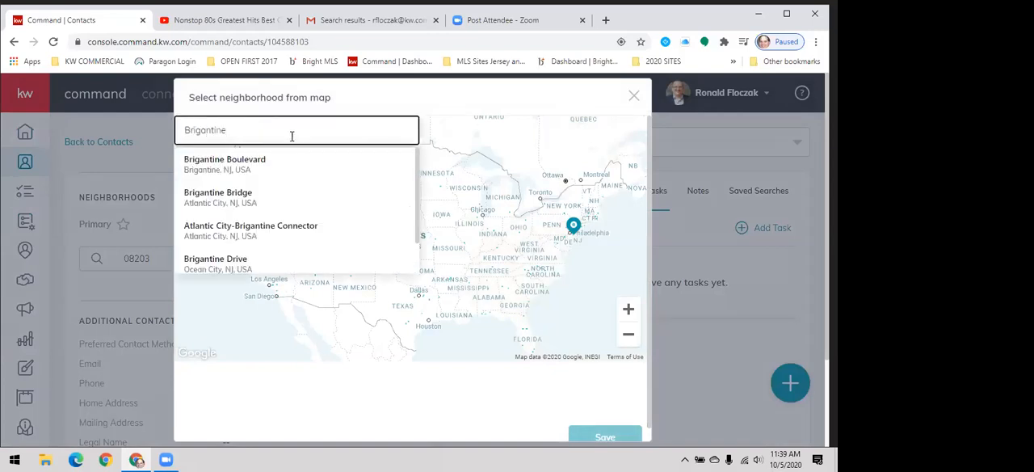
left_click(264, 166)
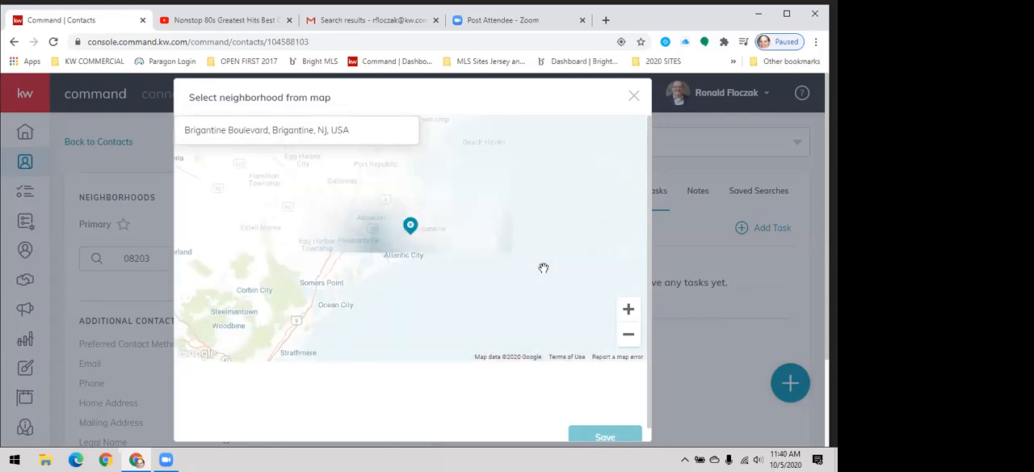
- Select 33rd to 44th, Harbour Beach Rd, Beach Ave, Fownes Ave, W Shore/Risley/Hackney and Shore Drive on the map and save them to the contact
left_click(629, 311)
left_click(630, 311)
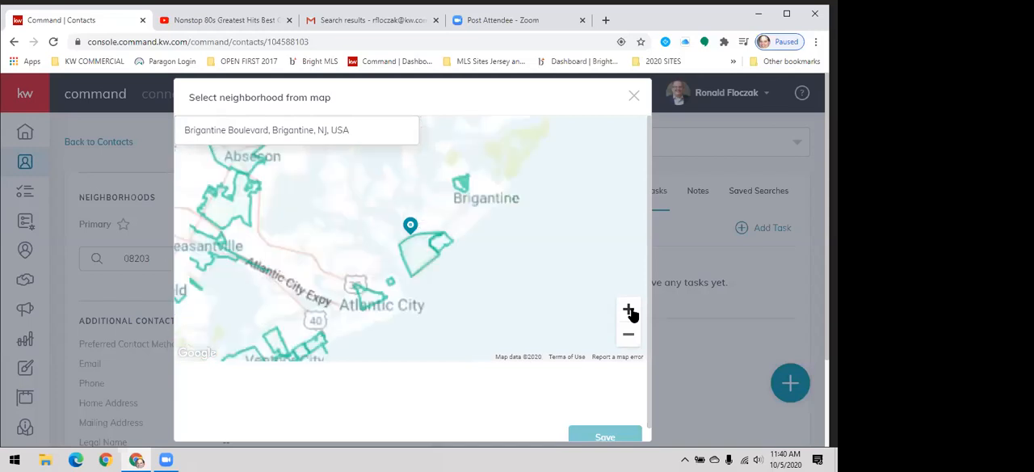
left_click(630, 311)
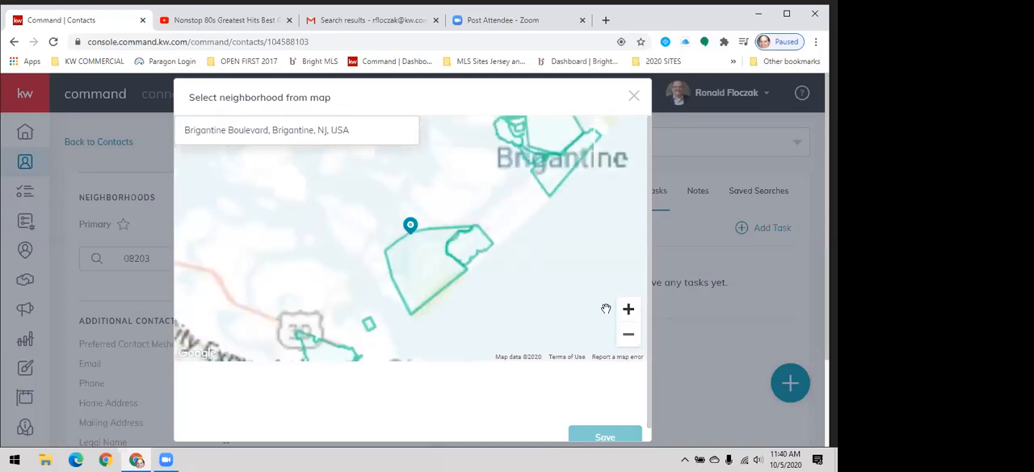
left_click(461, 254)
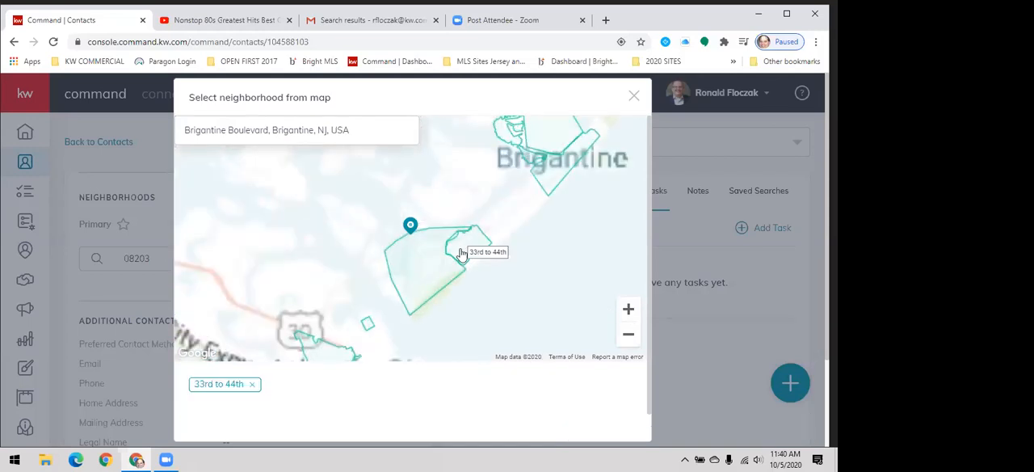
left_click(432, 267)
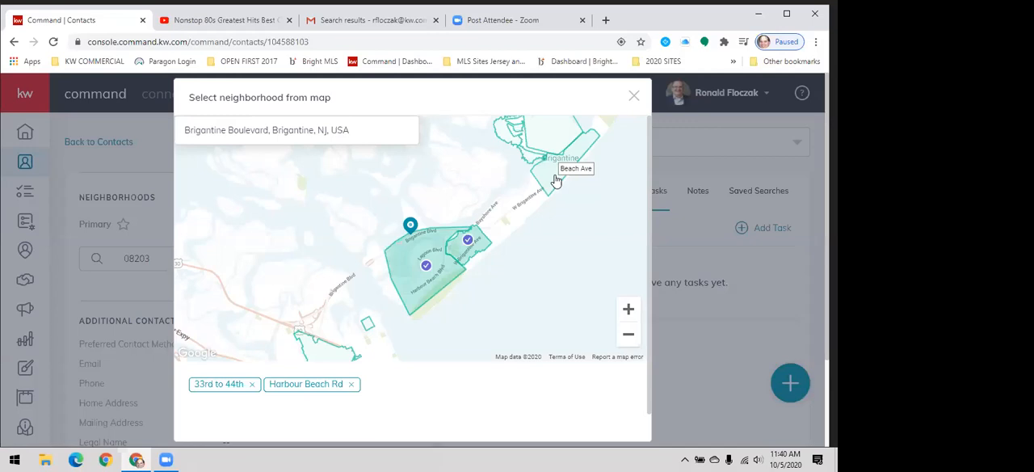
left_click(556, 181)
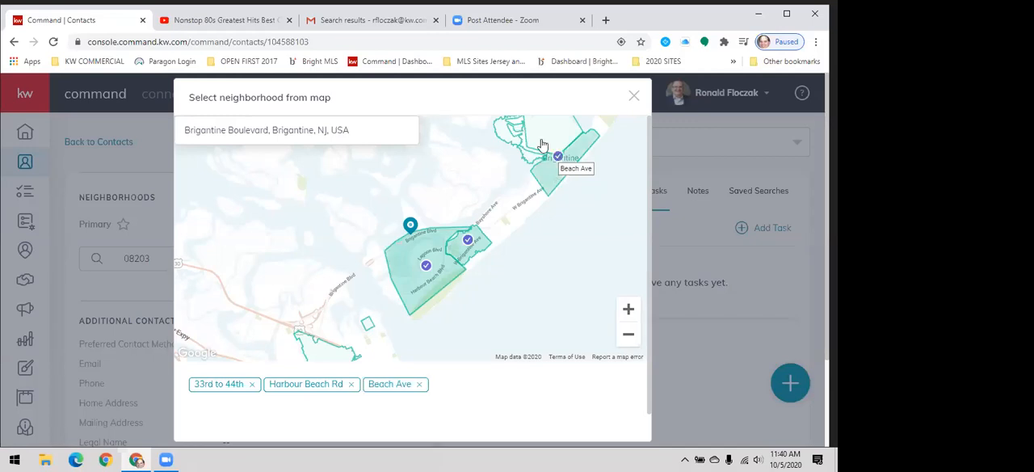
left_click(543, 144)
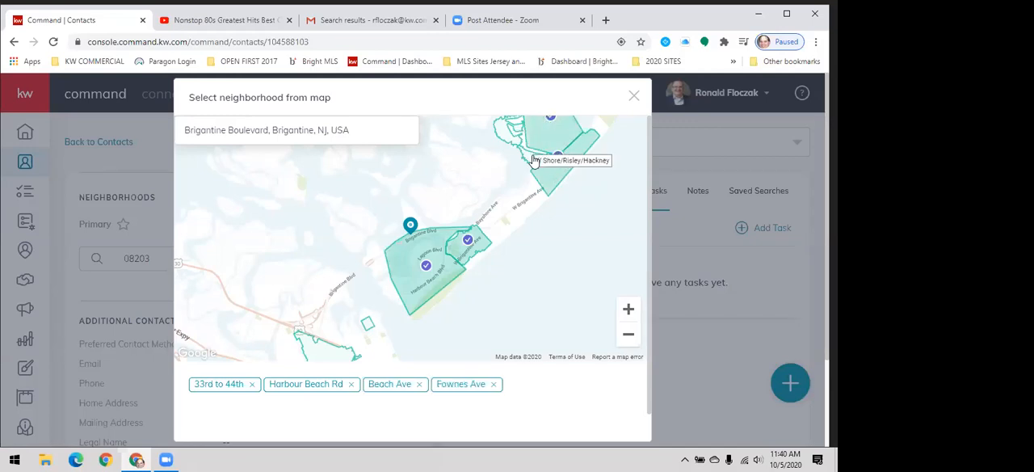
left_click(533, 160)
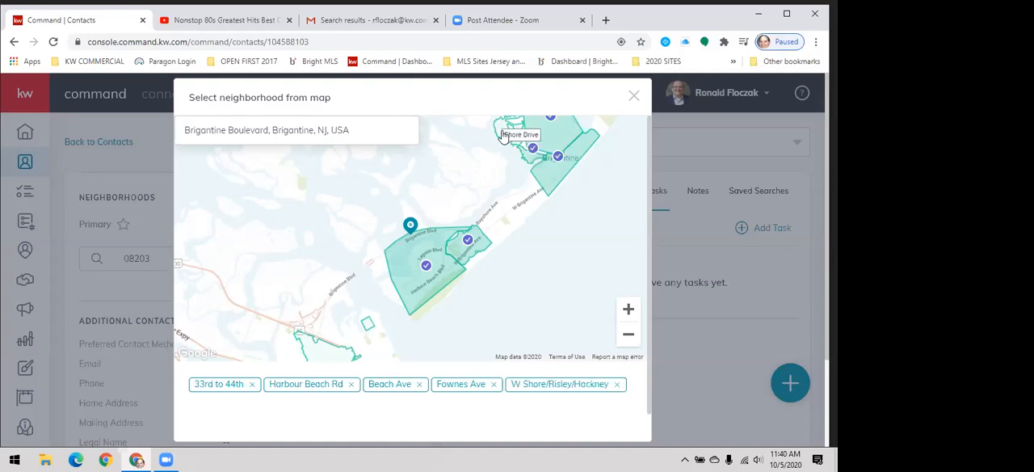
left_click(503, 136)
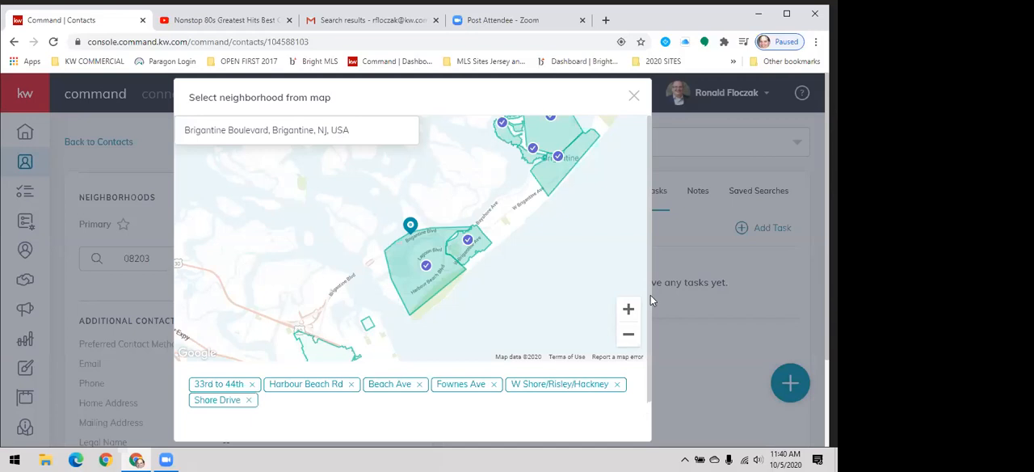
scroll(653, 392, "down", 1)
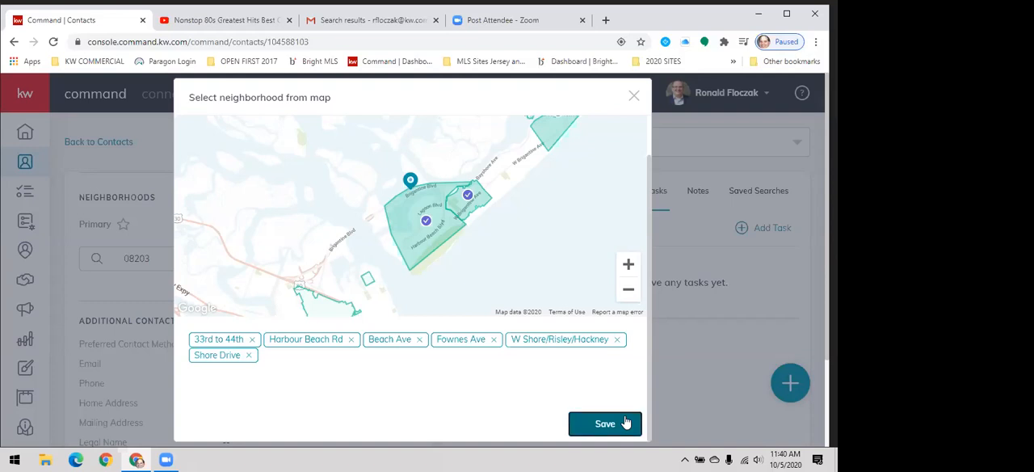
left_click(625, 421)
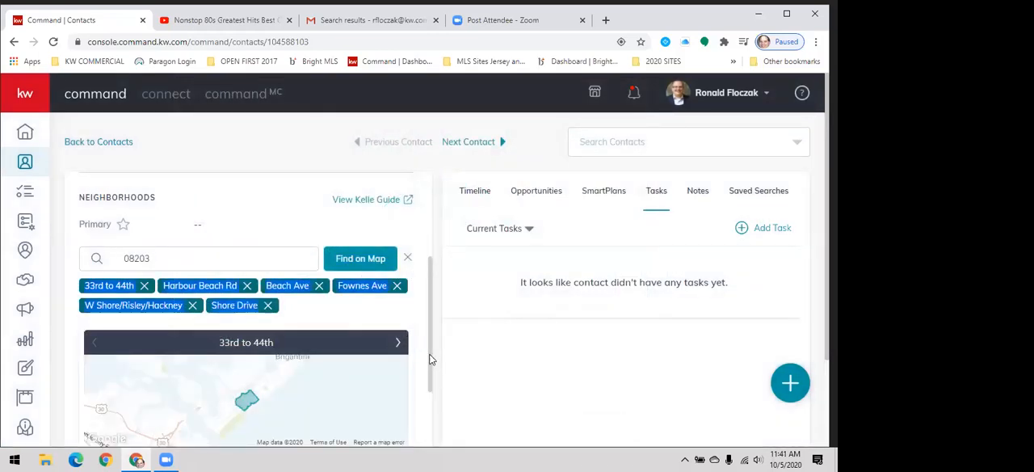
- Look over the contact's saved neighborhoods and open the preview of the 33rd to 44th neighborhood
scroll(426, 391, "down", 3)
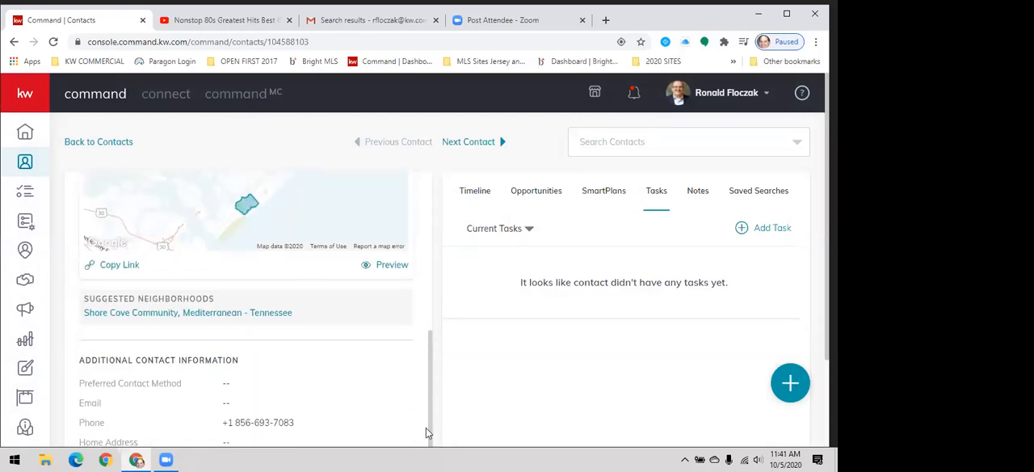
scroll(426, 415, "up", 3)
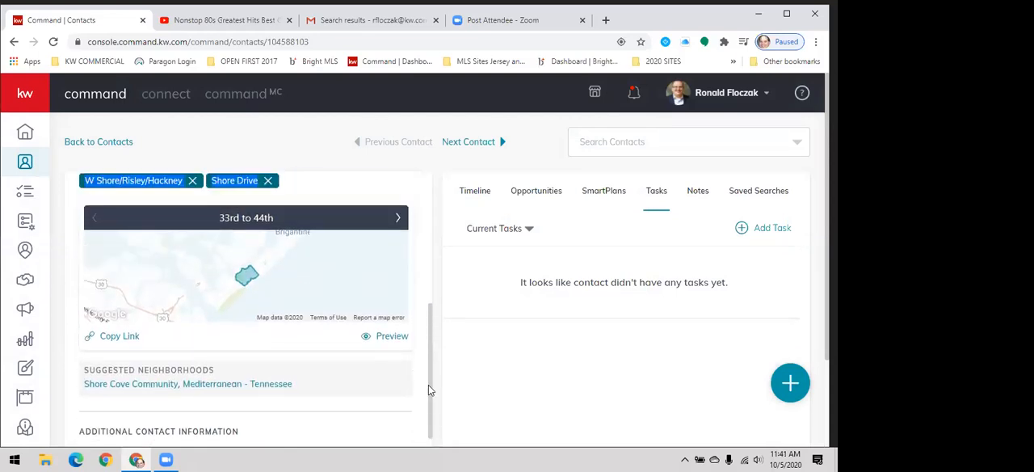
left_click(380, 385)
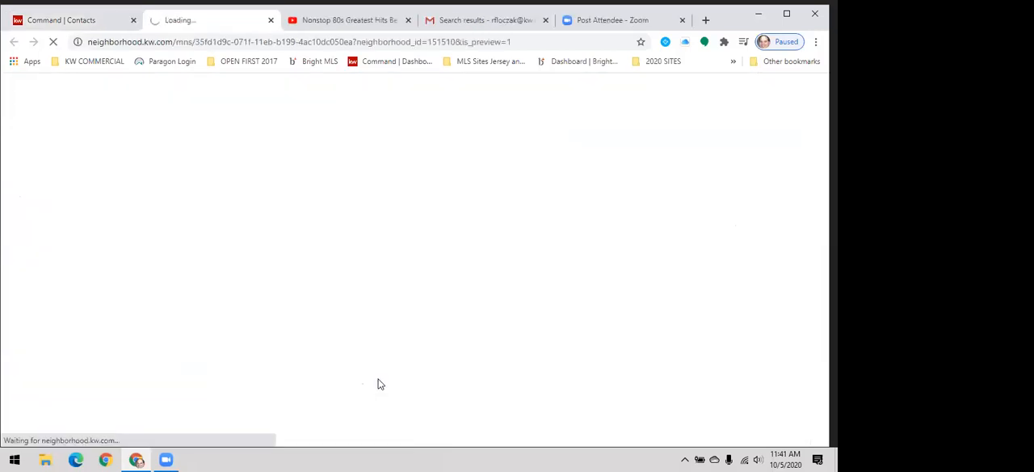
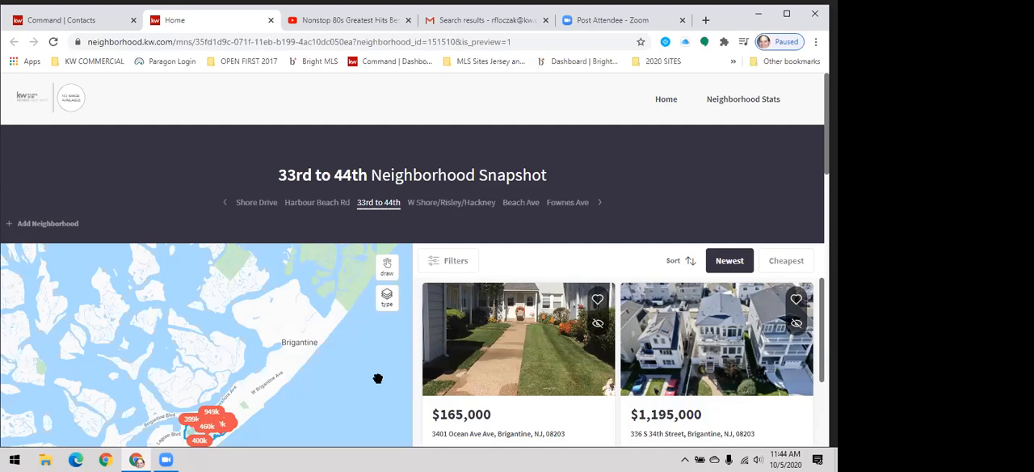
- Return to the contact's record, search its neighborhoods for Myrtle Beach and clear the search
left_click(91, 25)
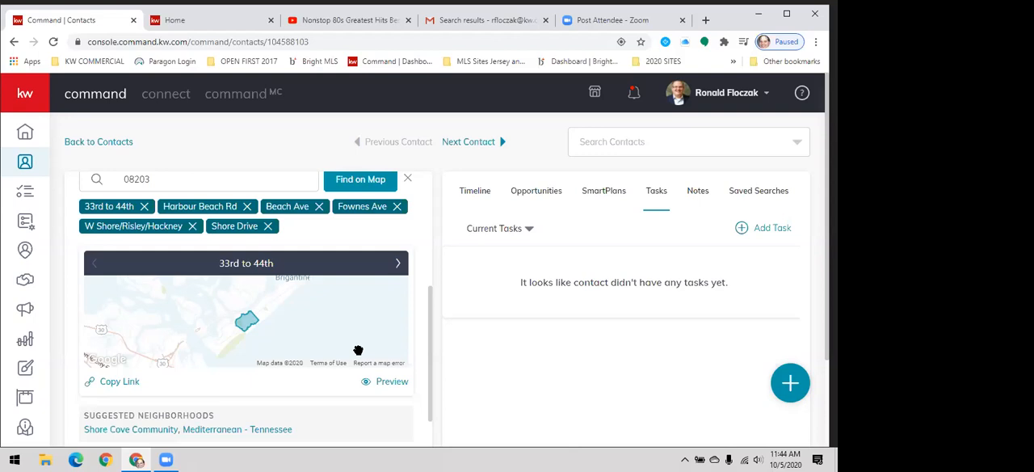
left_click(182, 179)
type("M")
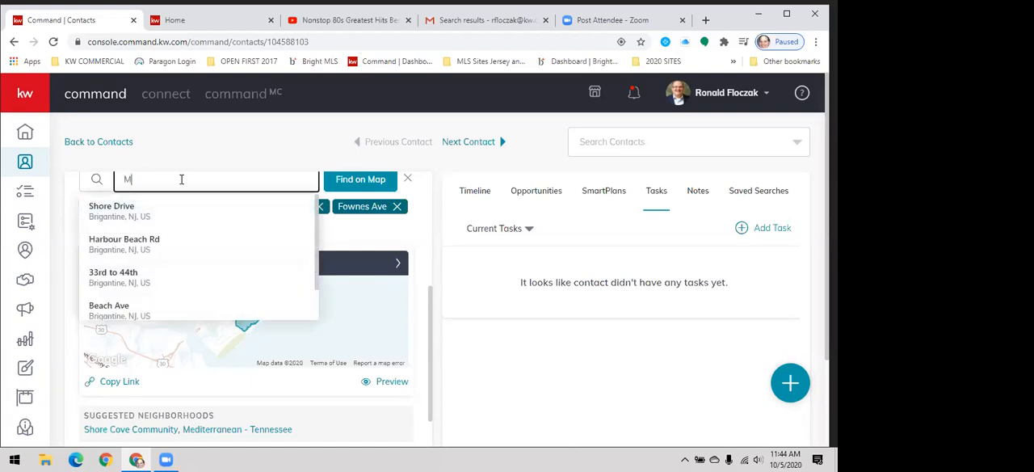
type("yrtle Beach")
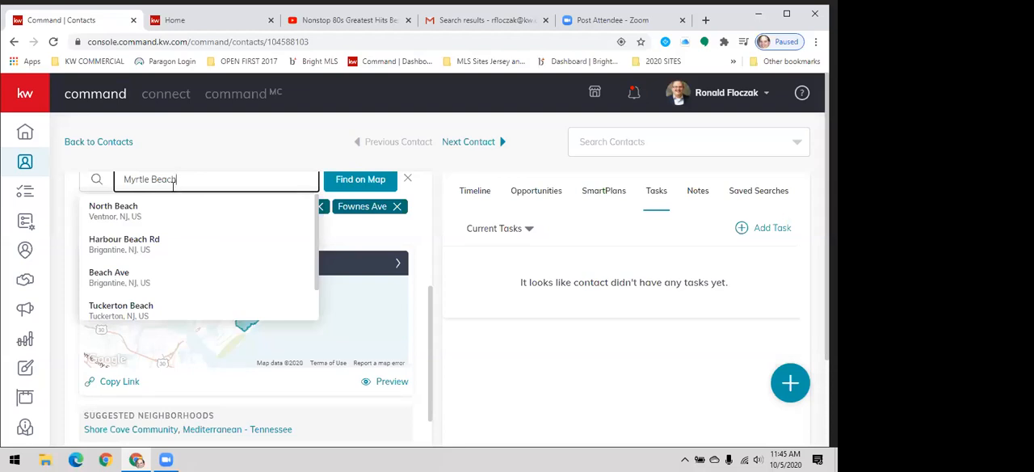
key("BackSpace")
key("BackSpace")
key("BackSpace")
key("BackSpace")
key("BackSpace")
key("BackSpace")
key("BackSpace")
key("BackSpace")
key("BackSpace")
key("BackSpace")
key("BackSpace")
key("BackSpace")
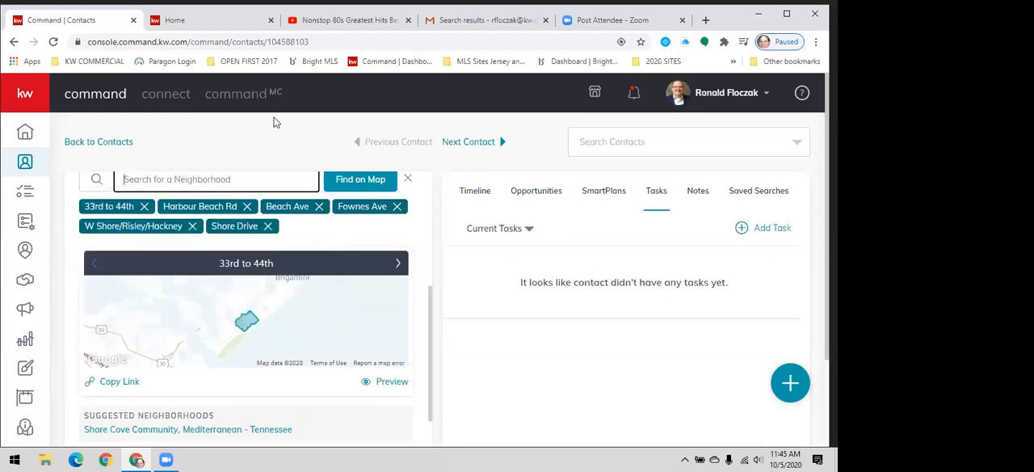
- Search the neighborhoods for Philadelphia and add Sports Complex/Navy Yard to the contact
left_click(242, 181)
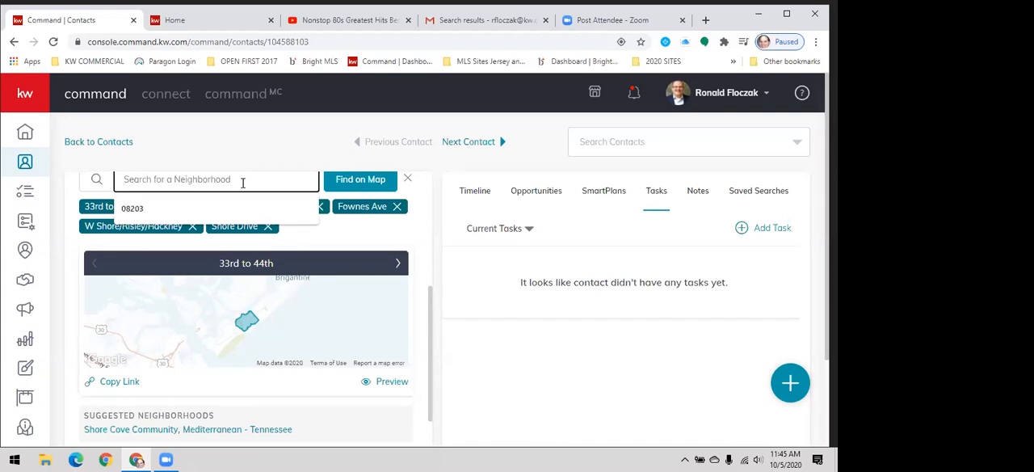
type("Philadelphia")
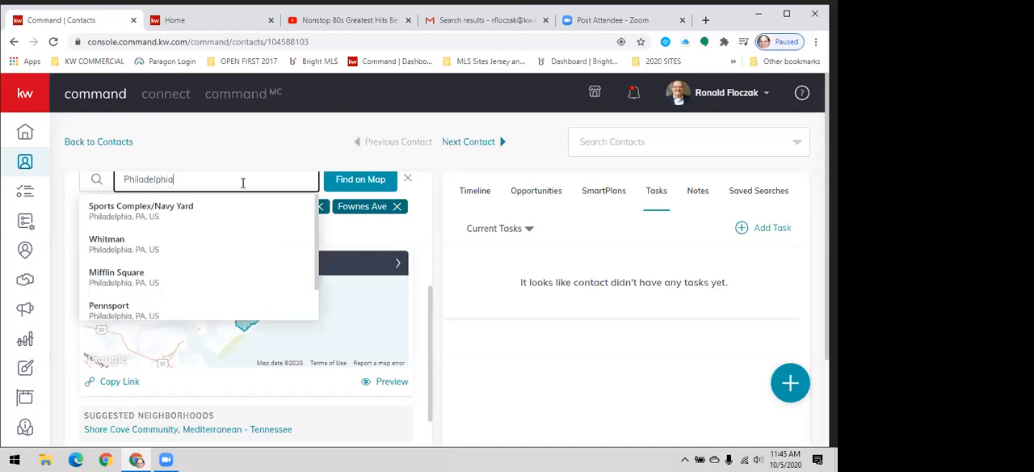
left_click(150, 225)
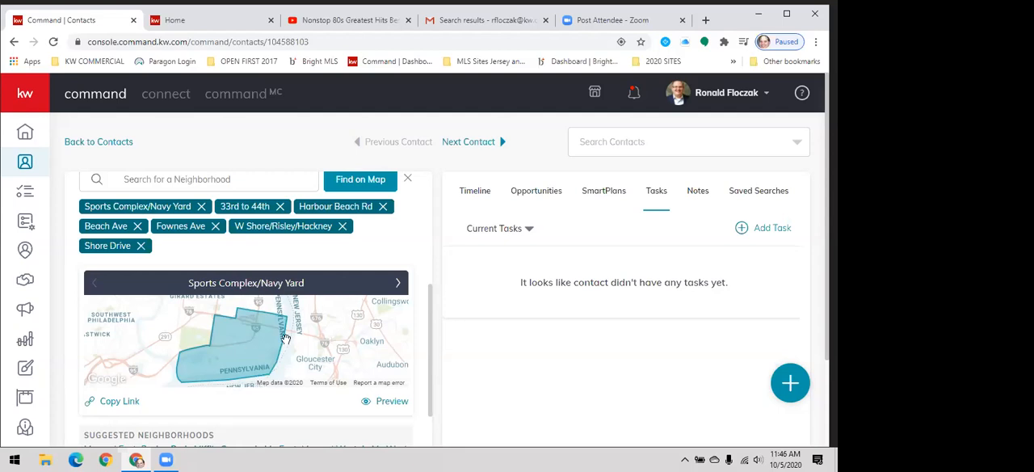
- Preview the Sports Complex/Navy Yard neighborhood and browse through the neighborhoods on the snapshot page
left_click(380, 404)
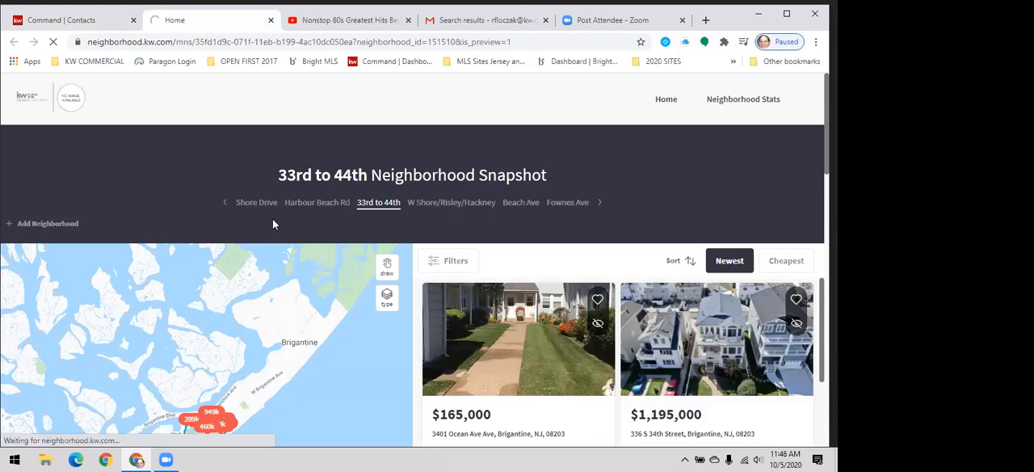
left_click(226, 204)
left_click(601, 203)
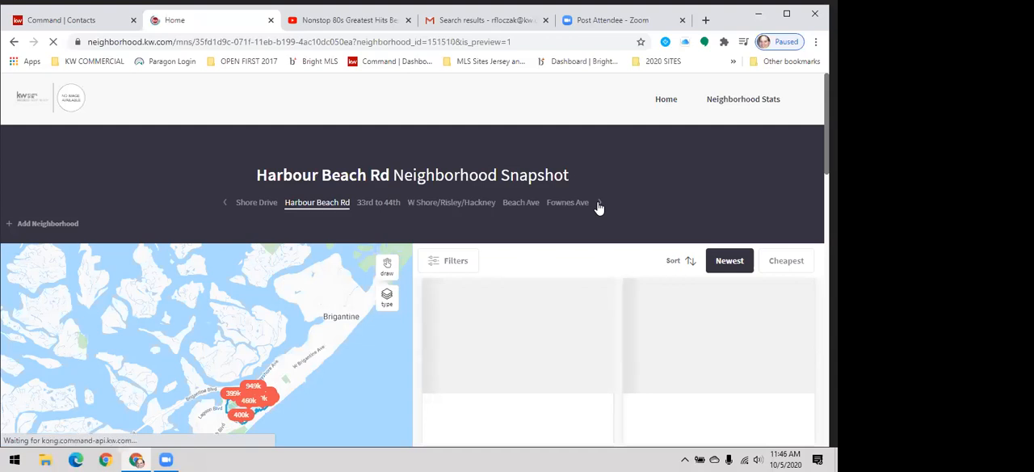
left_click(598, 204)
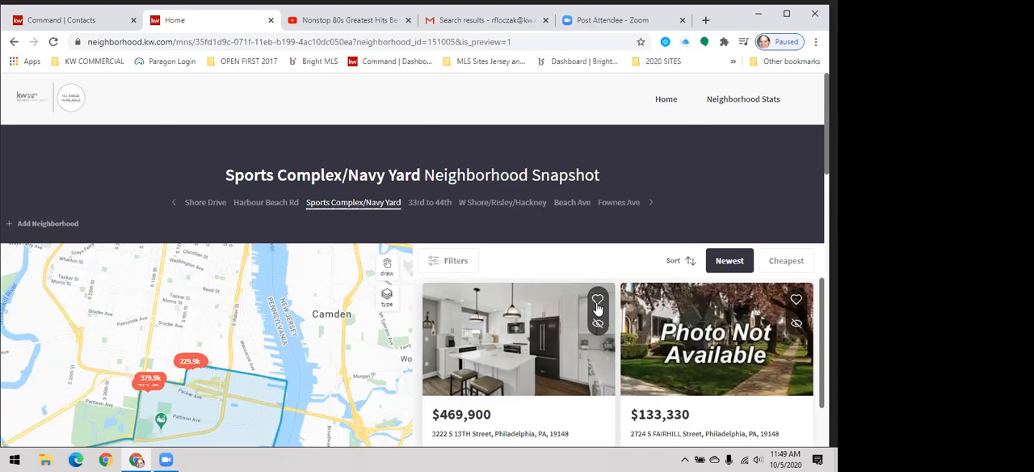
- Return to the contact's record, look at the account notifications and close them
left_click(58, 19)
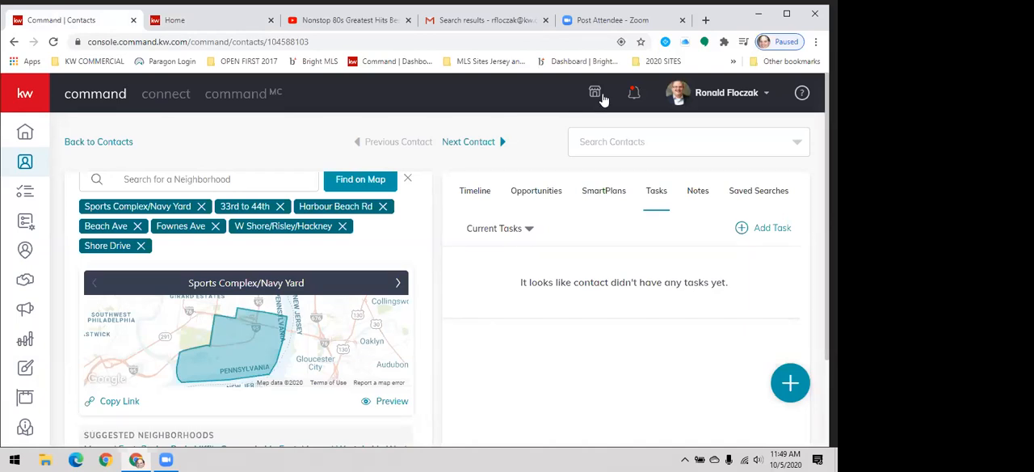
left_click(633, 95)
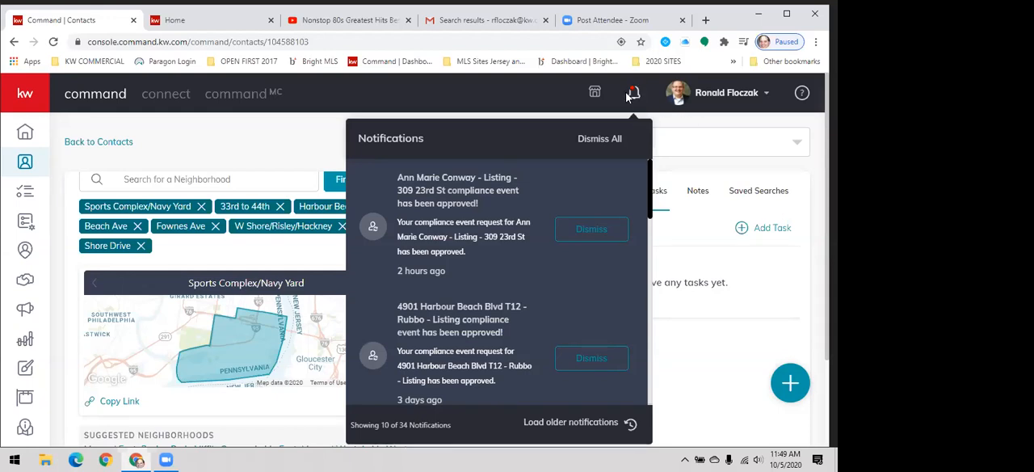
left_click(649, 136)
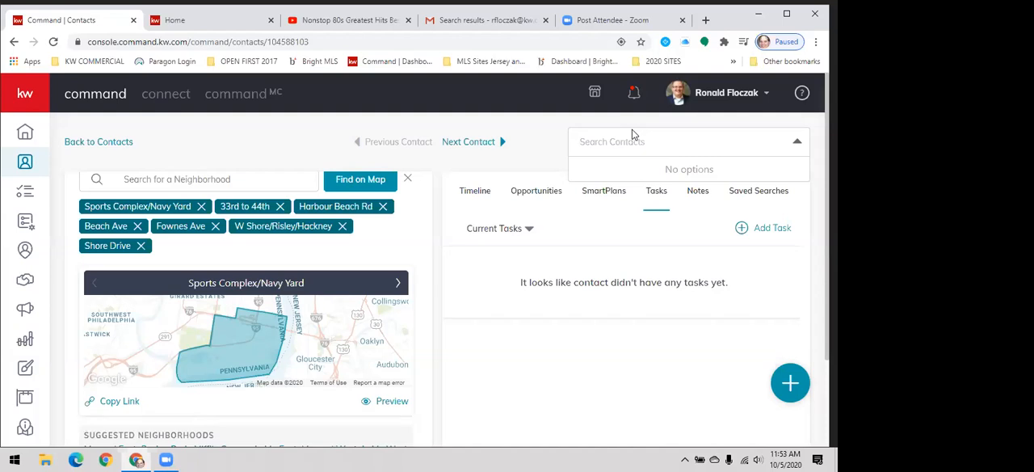
- Show the contact's SmartPlans, view the plans the contact can be added to and close the list without selecting one
left_click(608, 199)
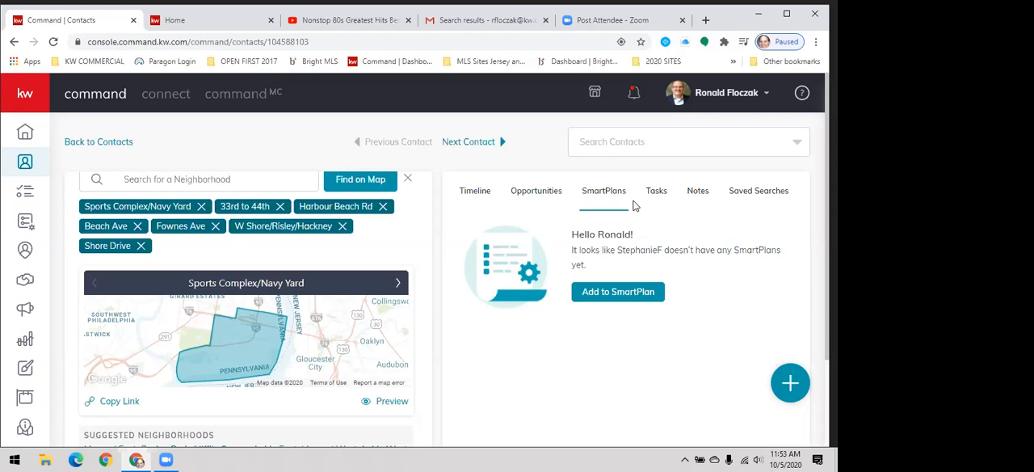
left_click(611, 296)
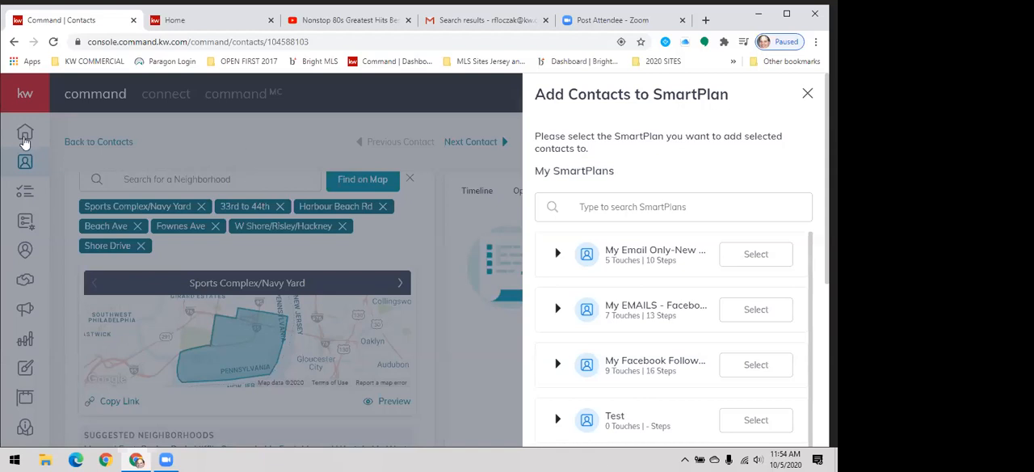
left_click(24, 134)
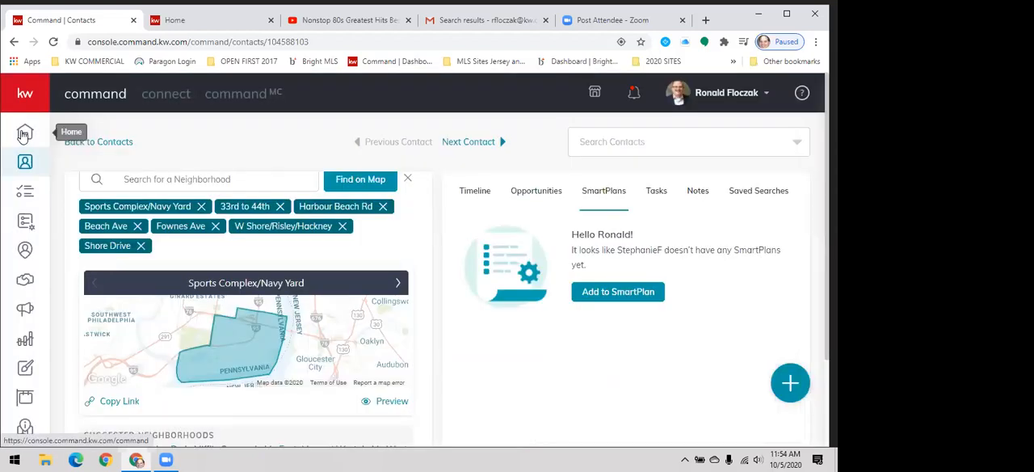
- Open the SmartPlans area, dismiss the new features notice and display the SmartPlan library
left_click(27, 109)
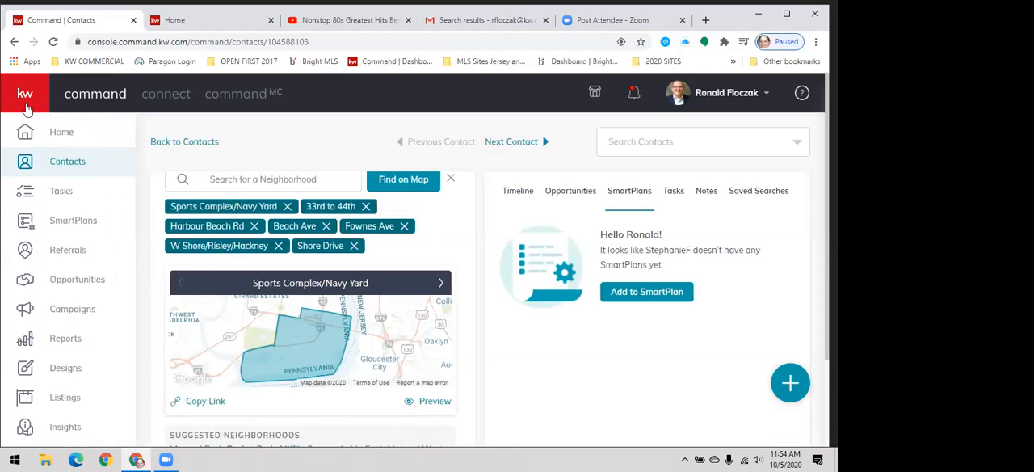
left_click(69, 226)
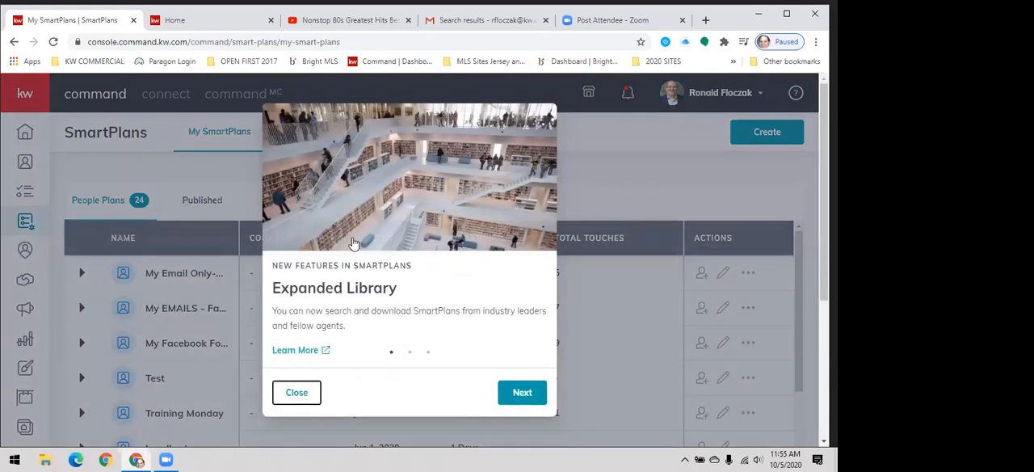
left_click(289, 365)
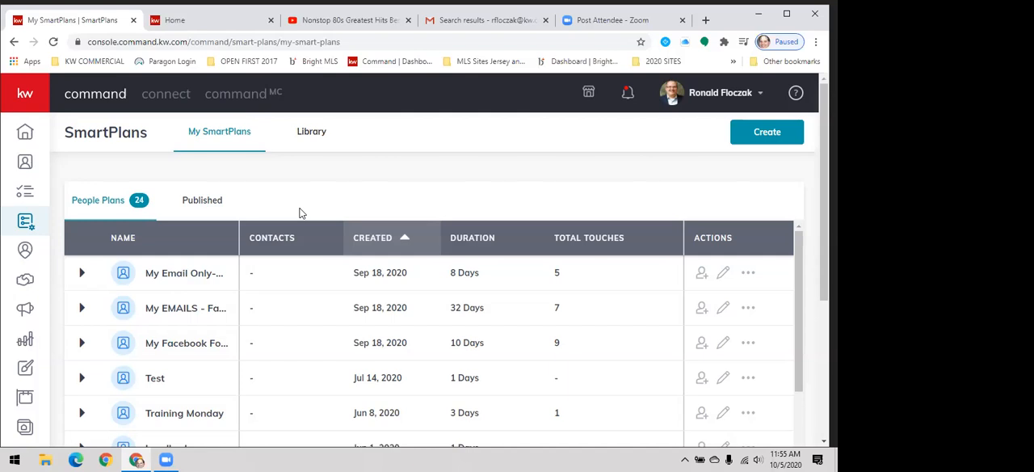
left_click(306, 147)
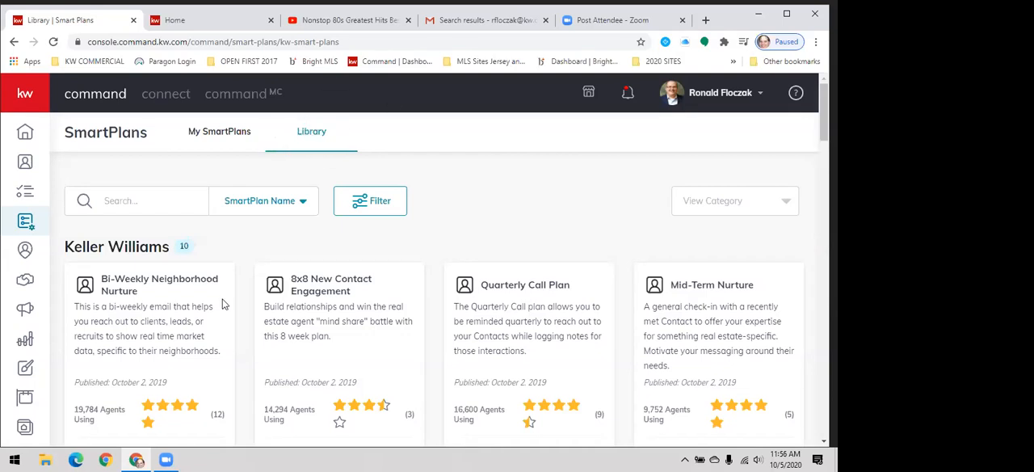
- Examine the steps of the Bi-Weekly Neighborhood Nurture plan in the library and close the step view
scroll(224, 303, "down", 1)
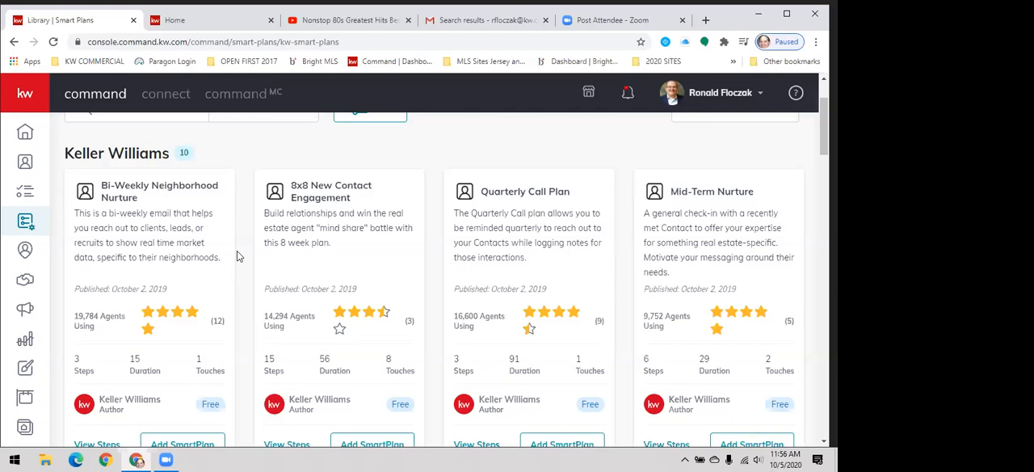
scroll(237, 256, "down", 1)
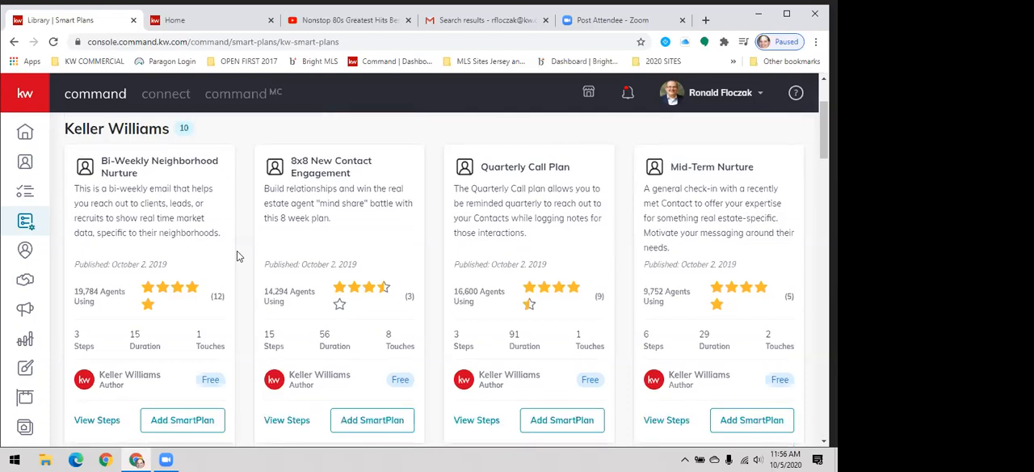
scroll(104, 364, "down", 2)
left_click(101, 370)
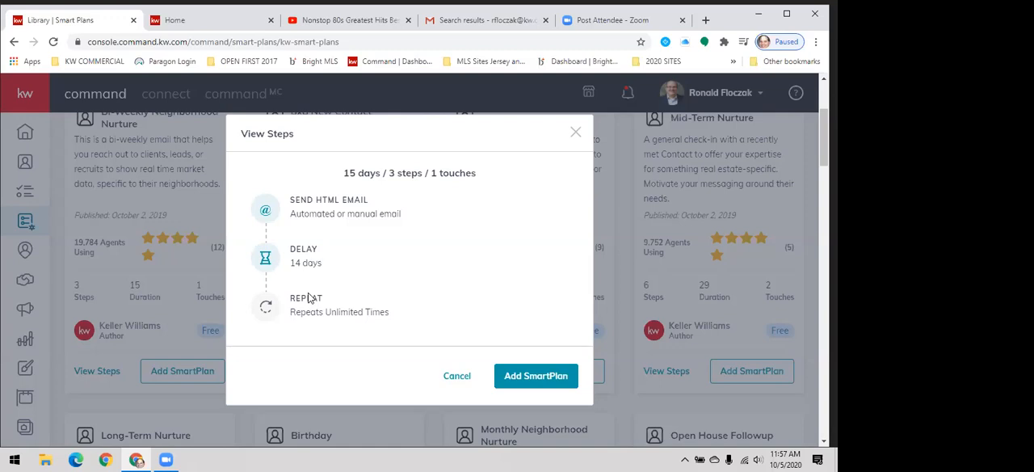
left_click(310, 296)
left_click(511, 375)
left_click(574, 134)
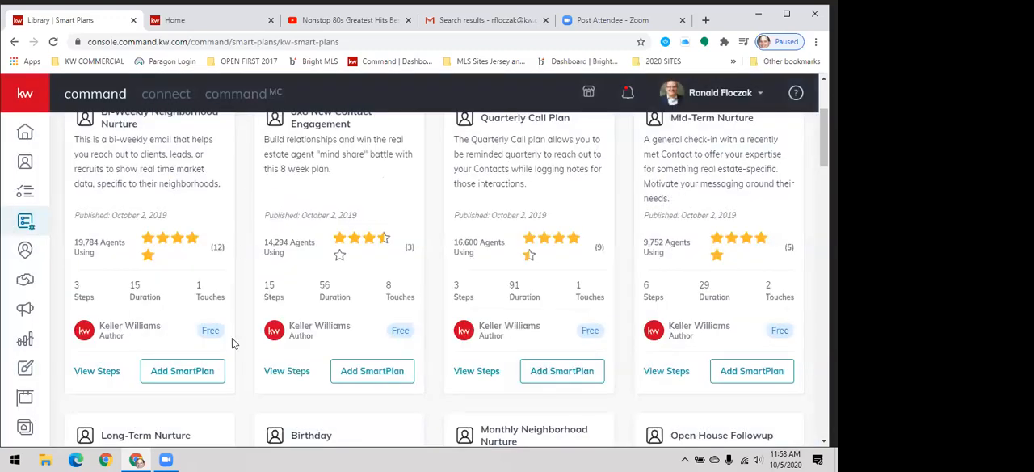
- Return to the personal SmartPlans and look through the list of people plans down to the oldest ones
scroll(232, 338, "up", 1)
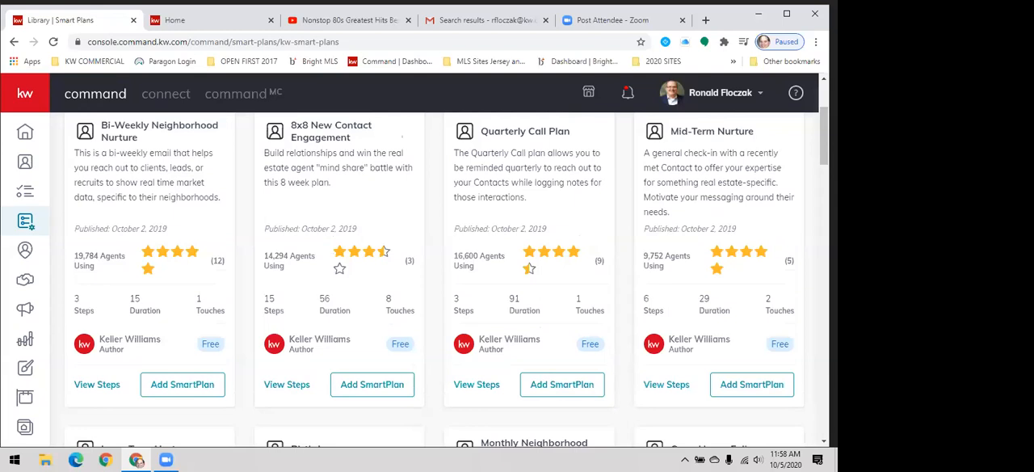
scroll(824, 137, "up", 2)
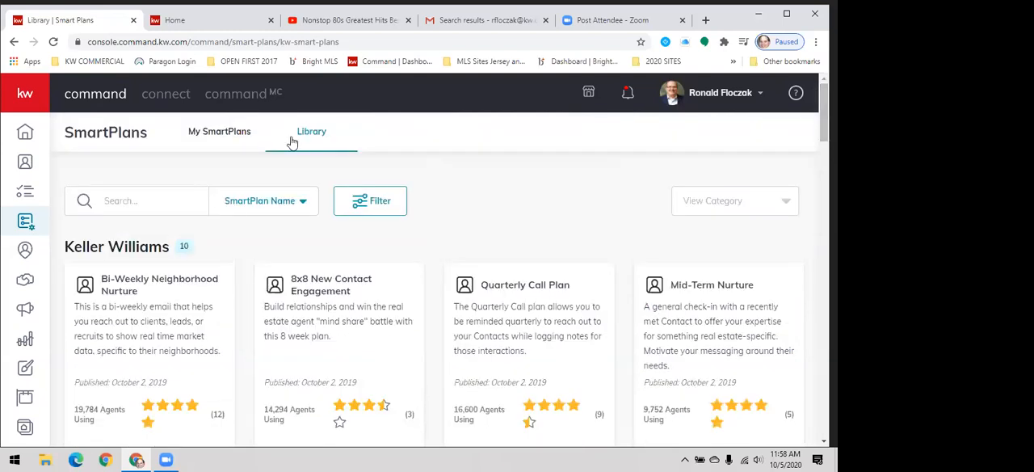
left_click(230, 143)
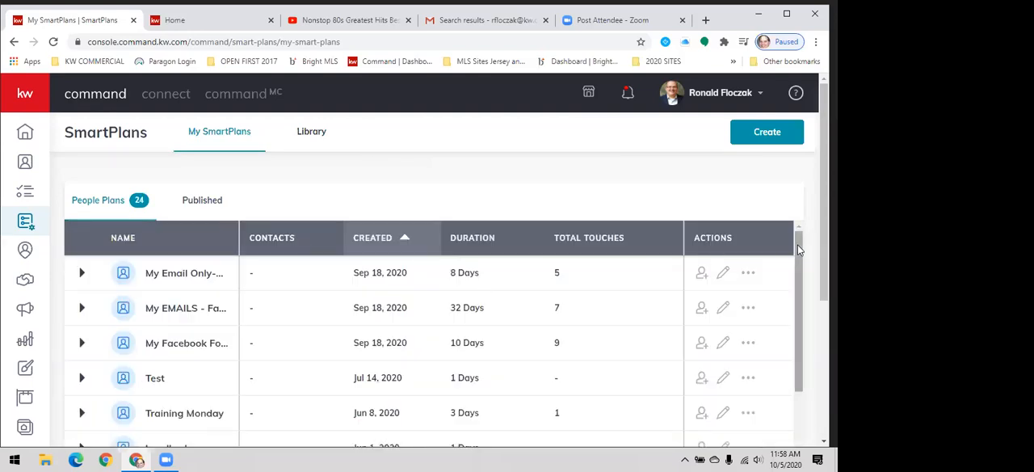
left_click_drag(798, 246, 786, 458)
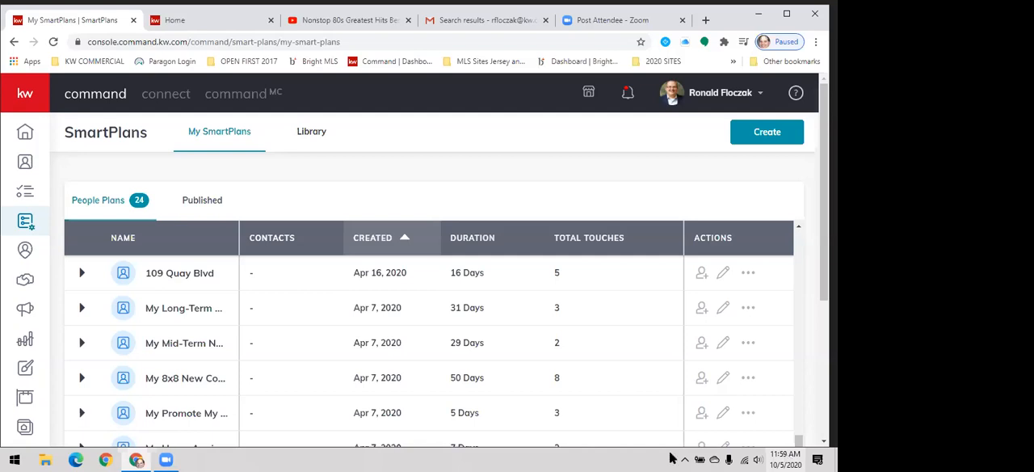
- Open the contacts list
left_click(25, 162)
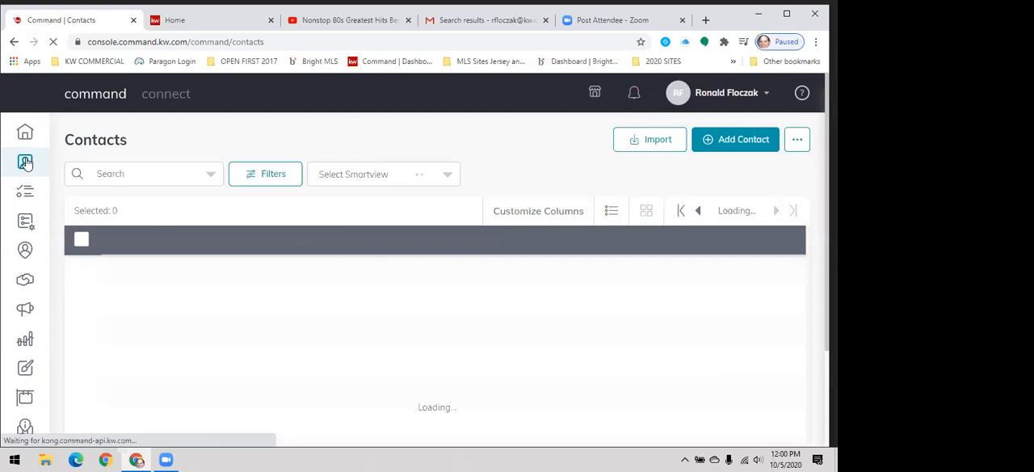
left_click(138, 178)
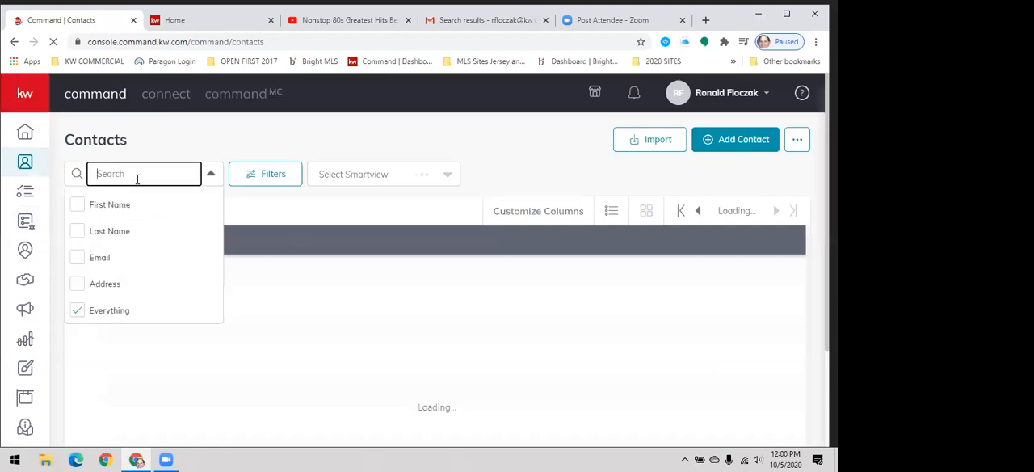
type("Steph")
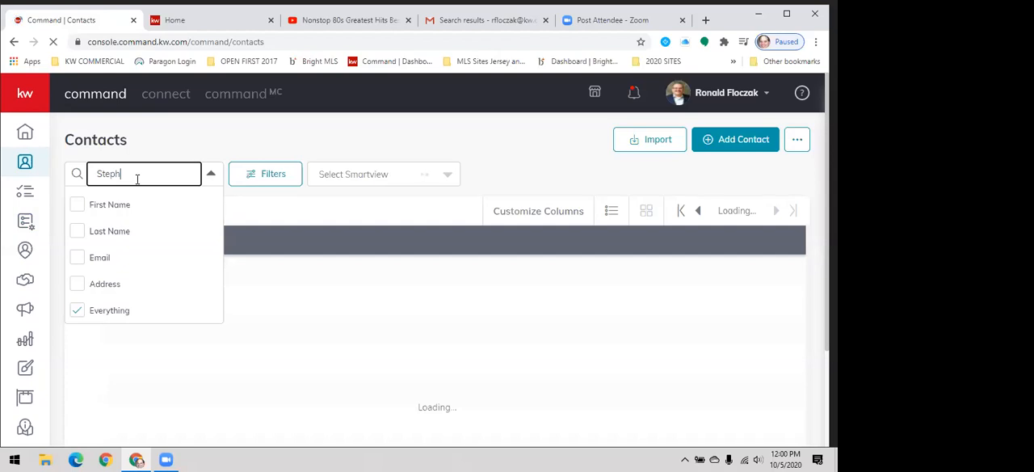
type("anie")
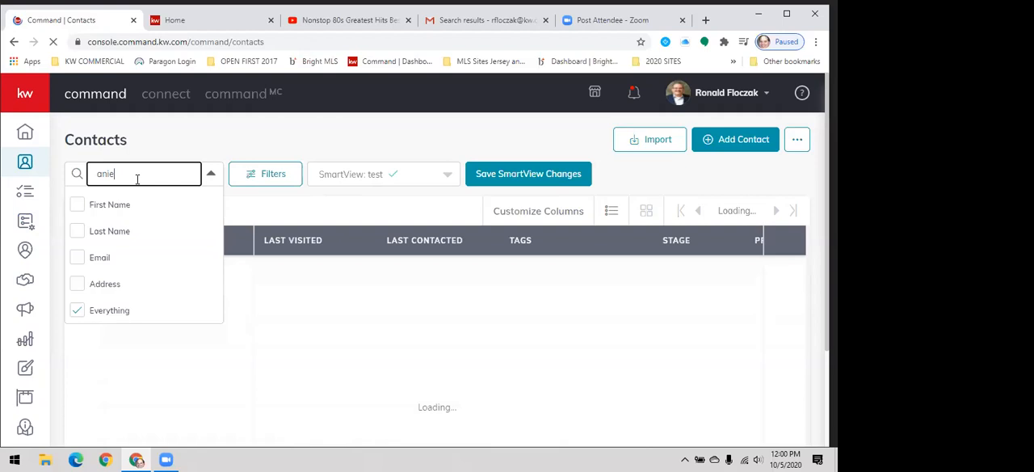
key("ctrl+a")
key("BackSpace")
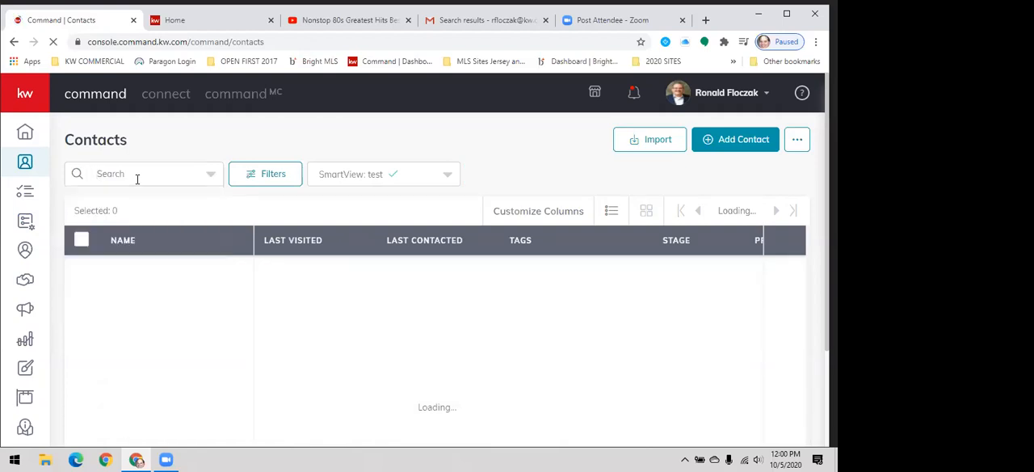
- Search all contact fields for the contact's first name and open the matching contact's record
left_click(138, 177)
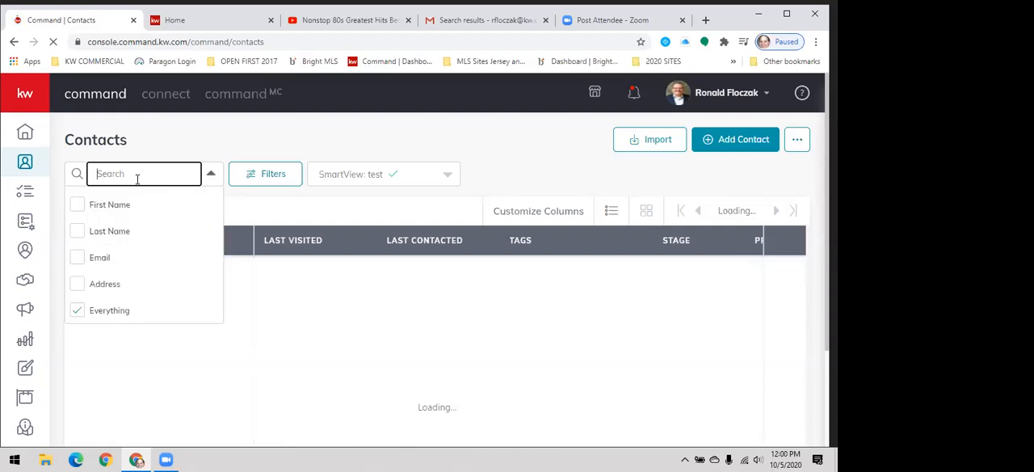
type("Steph")
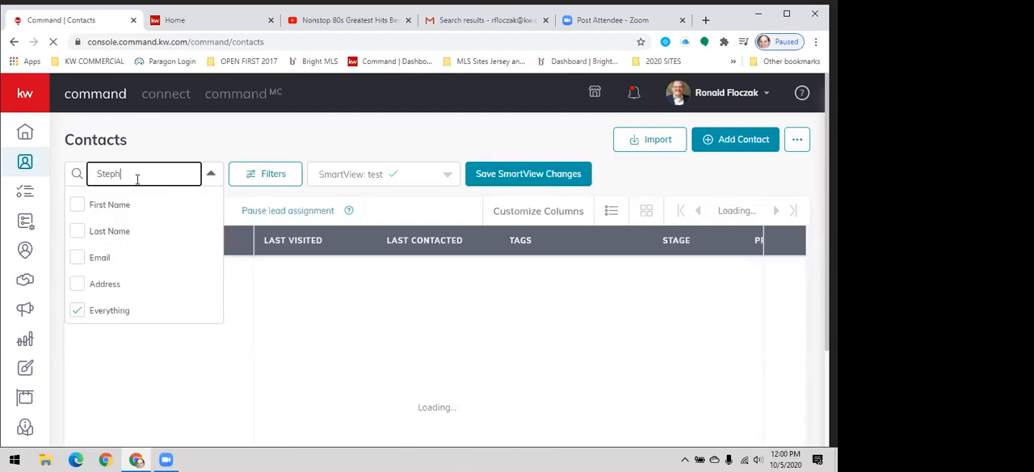
key("Return")
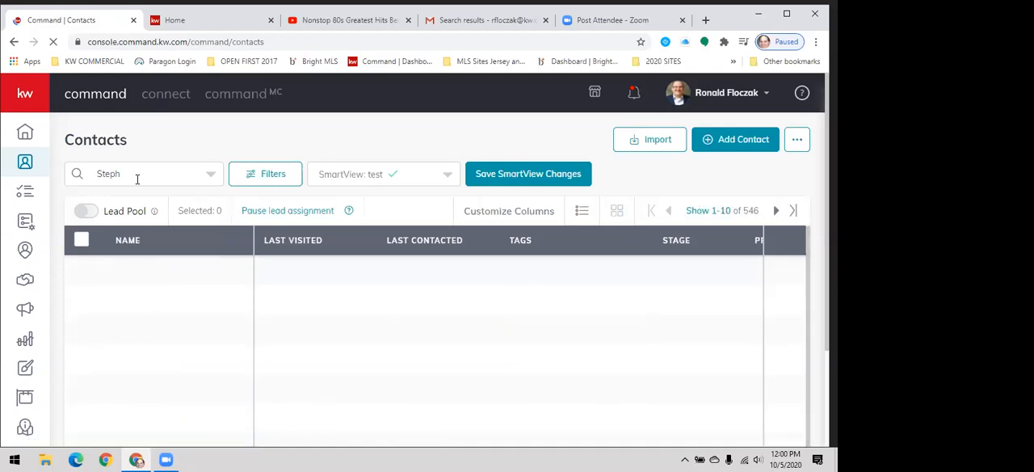
left_click(138, 178)
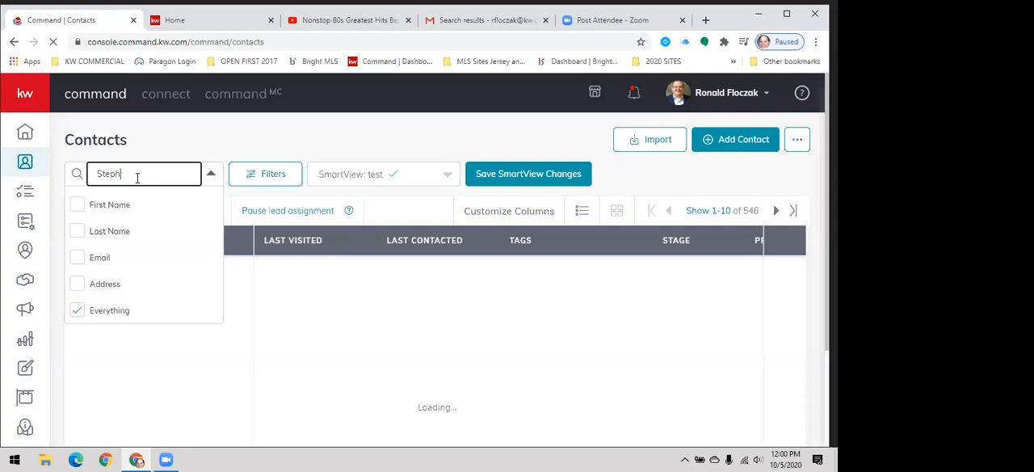
type("anie")
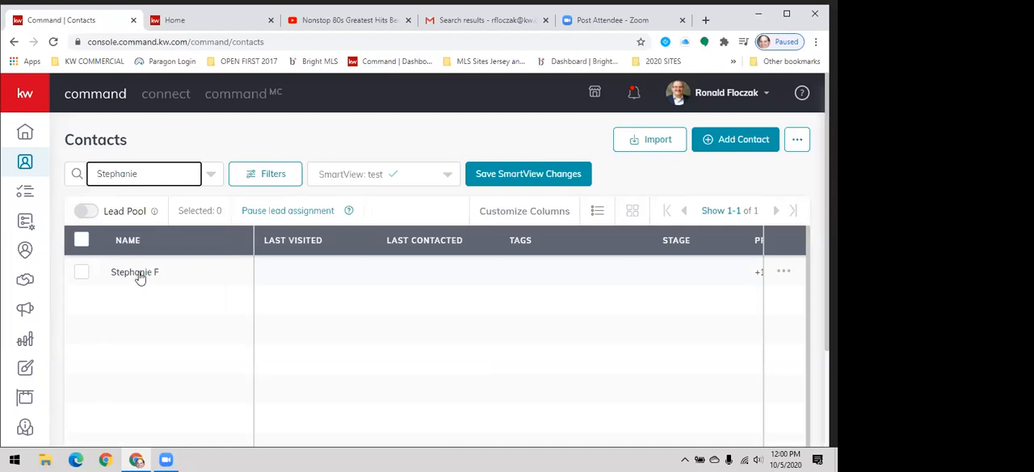
left_click(137, 273)
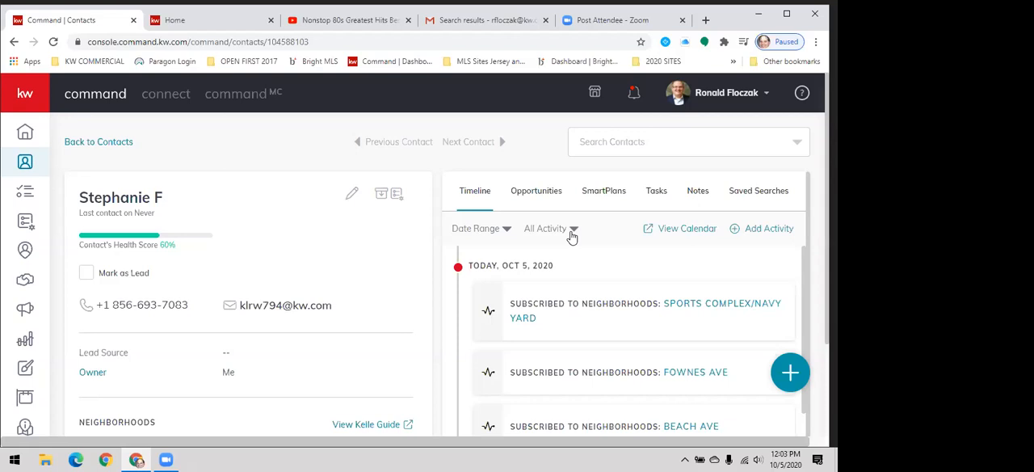
- From the contact's SmartPlans, display the plans the contact can be added to and filter them by "bi"
left_click(604, 194)
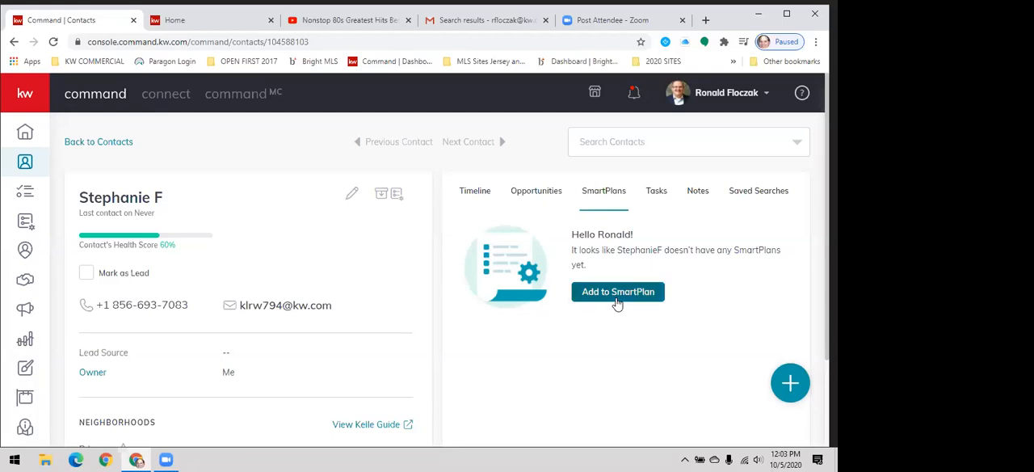
left_click(616, 299)
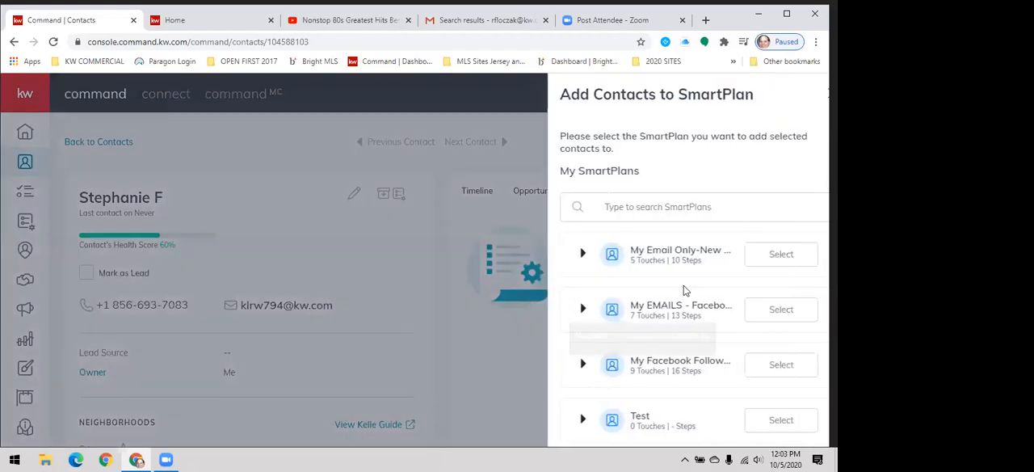
left_click(684, 205)
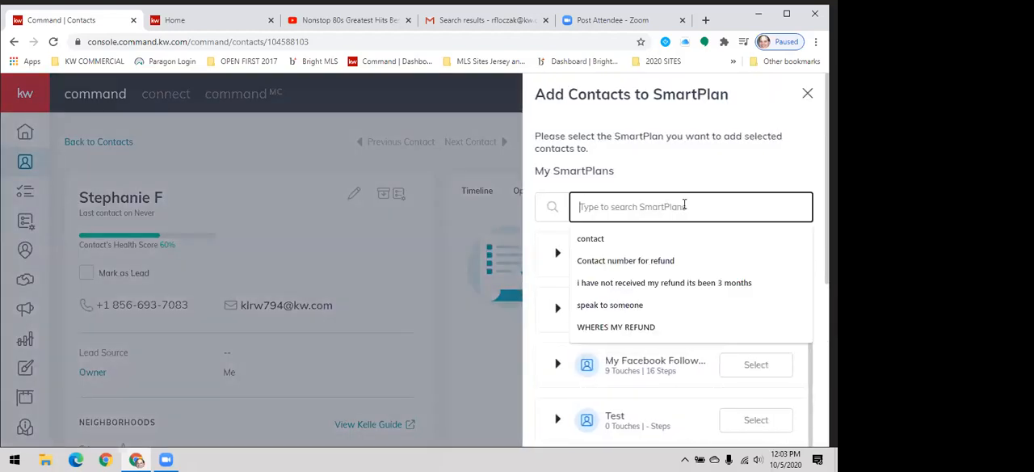
type("bi weekly")
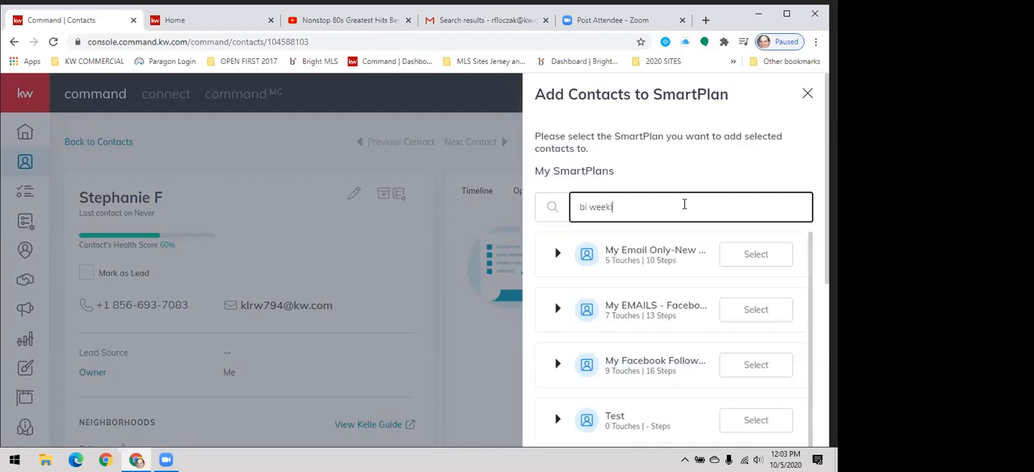
key("BackSpace")
key("BackSpace")
key("BackSpace")
key("BackSpace")
key("BackSpace")
key("BackSpace")
key("BackSpace")
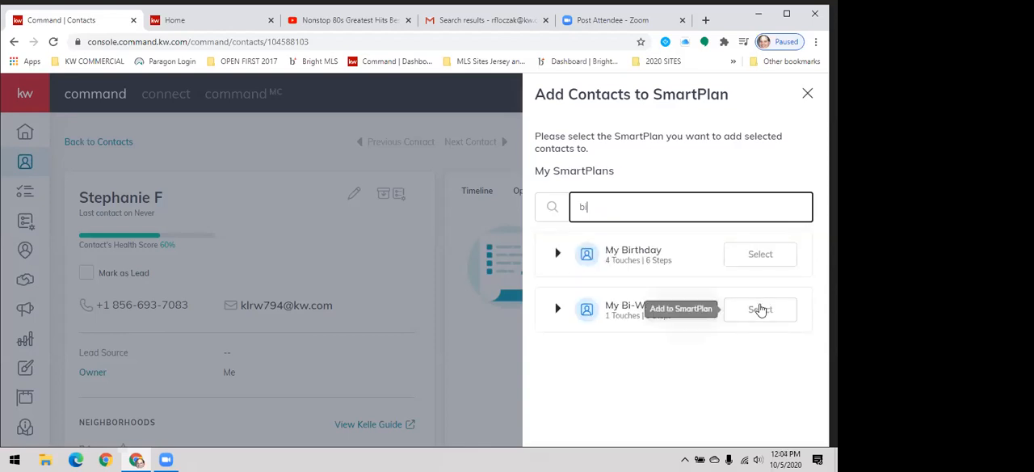
- Add the contact to the My Bi-Weekly Neighborhood Nurture plan with an immediate start, and return to the contact's timeline
left_click(759, 310)
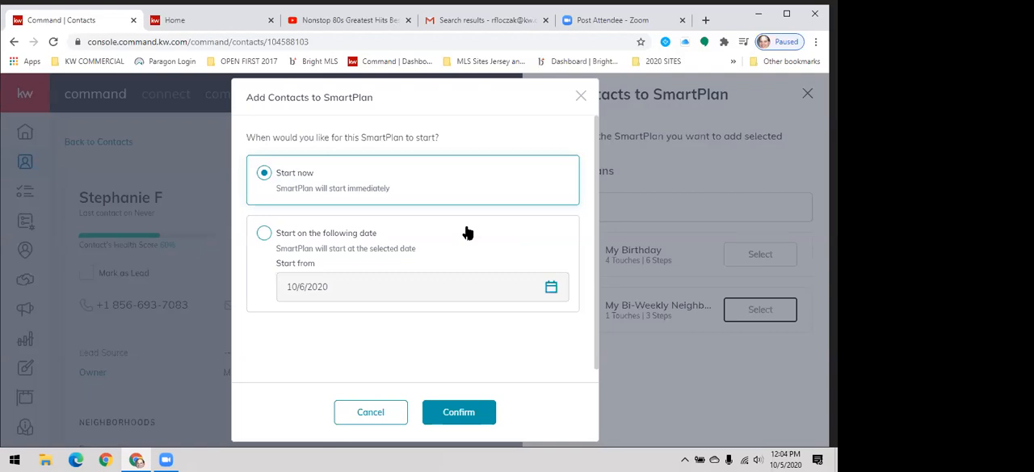
left_click(457, 413)
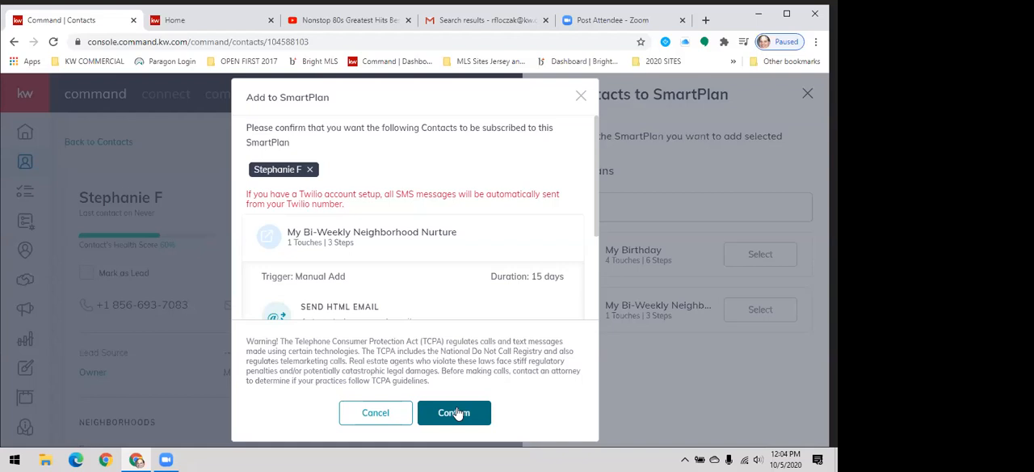
left_click(455, 412)
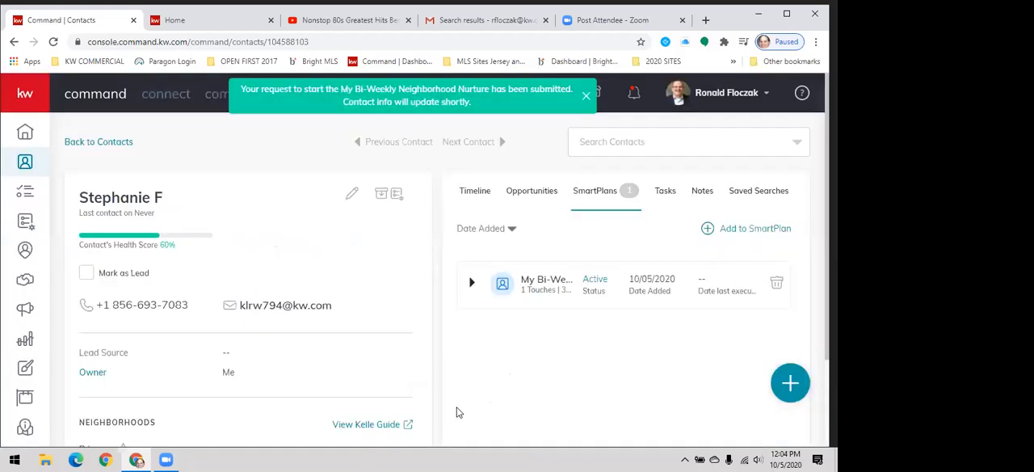
left_click(470, 199)
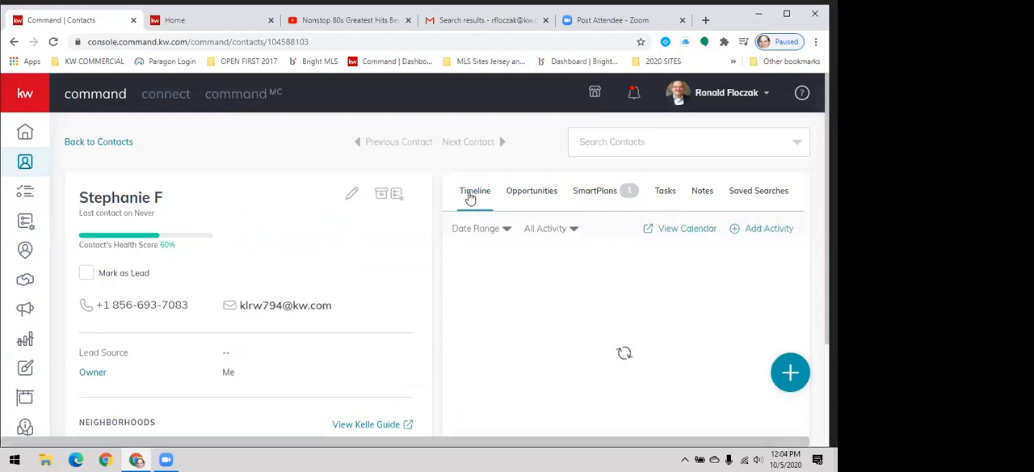
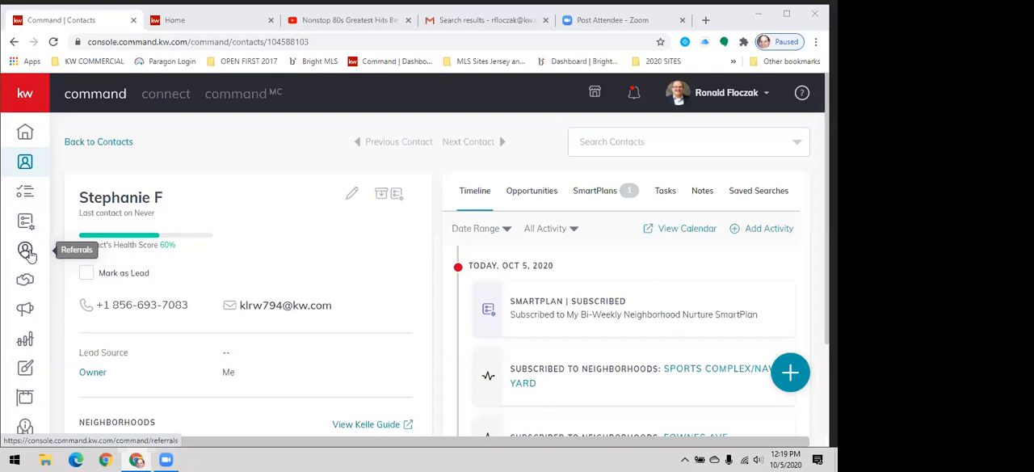
- Open the Referrals area and look through the agents listed in My Network
left_click(27, 252)
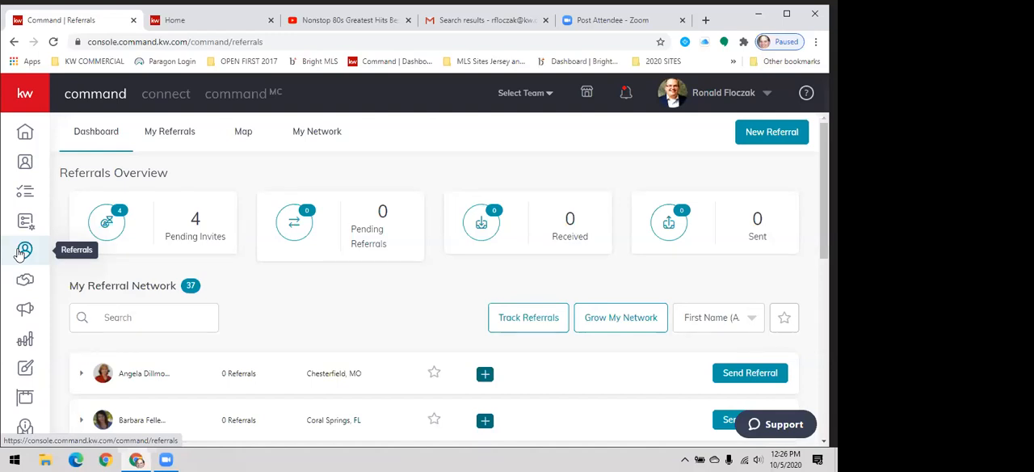
left_click(311, 139)
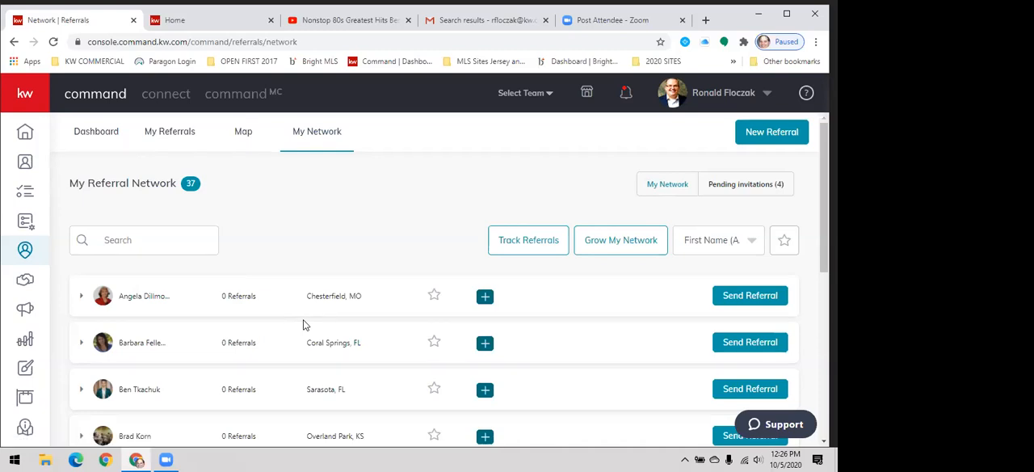
scroll(363, 270, "down", 2)
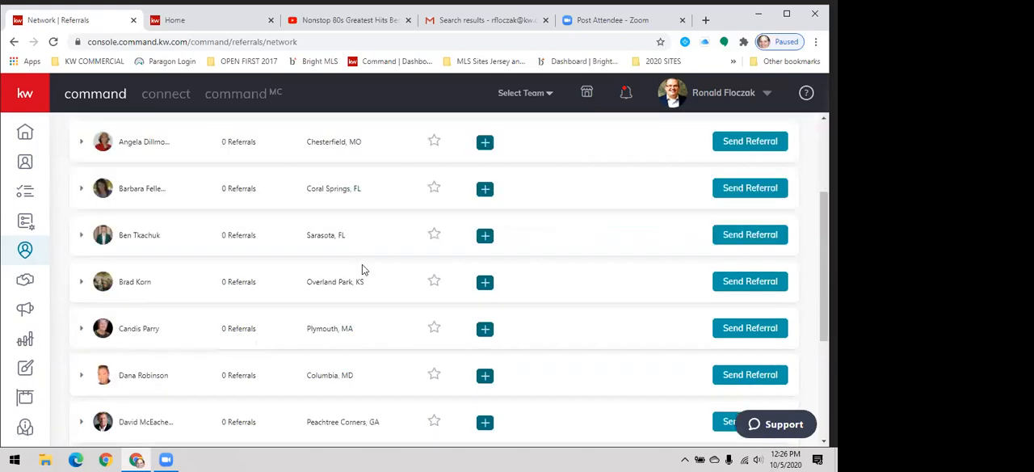
scroll(363, 270, "down", 1)
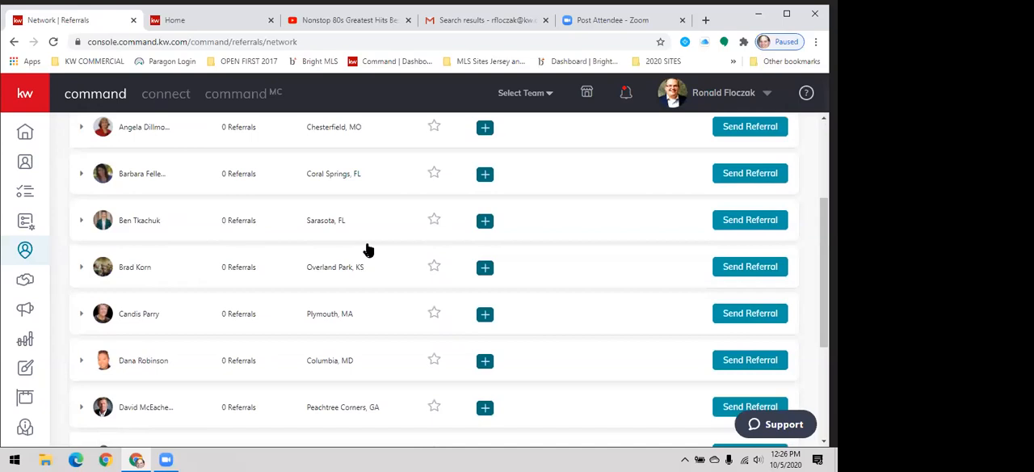
scroll(365, 247, "down", 3)
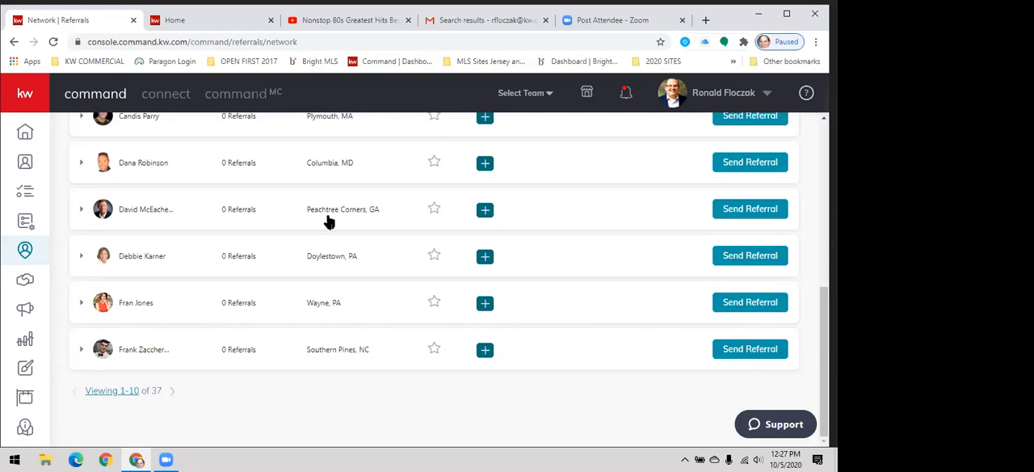
scroll(323, 258, "up", 10)
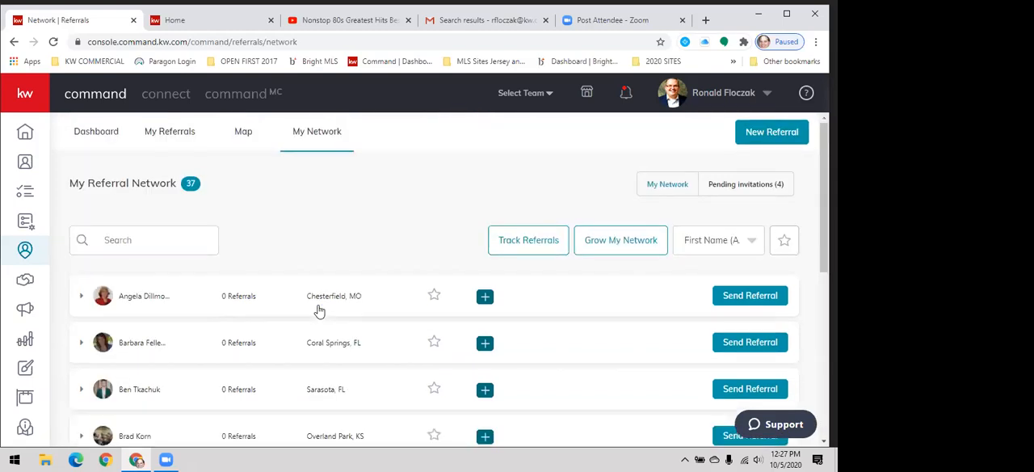
- Display Referral Patterns on the referral map and expand the Northfield, NJ to Cherry Hill, NJ entry
left_click(246, 135)
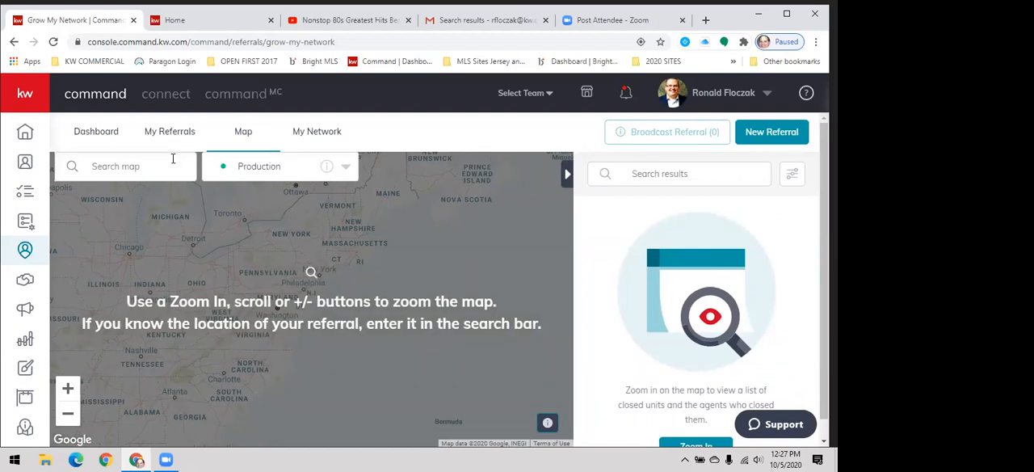
left_click(347, 170)
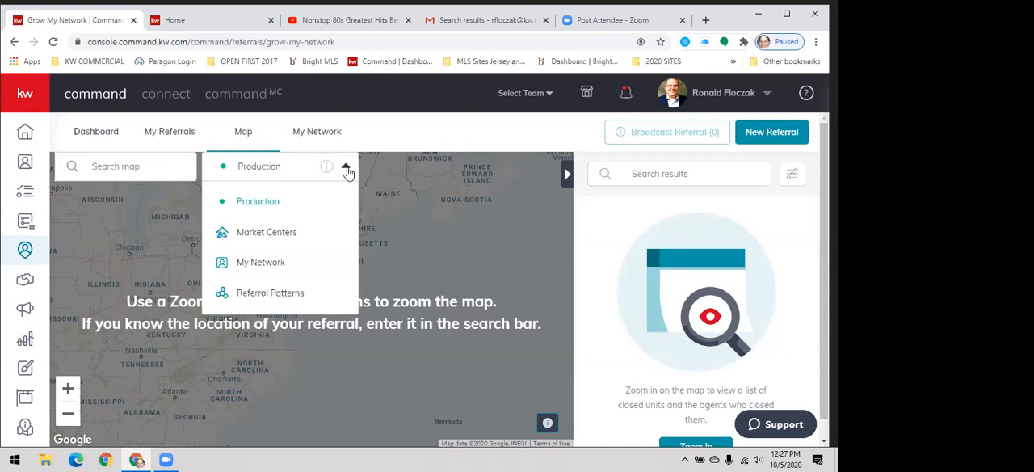
left_click(261, 297)
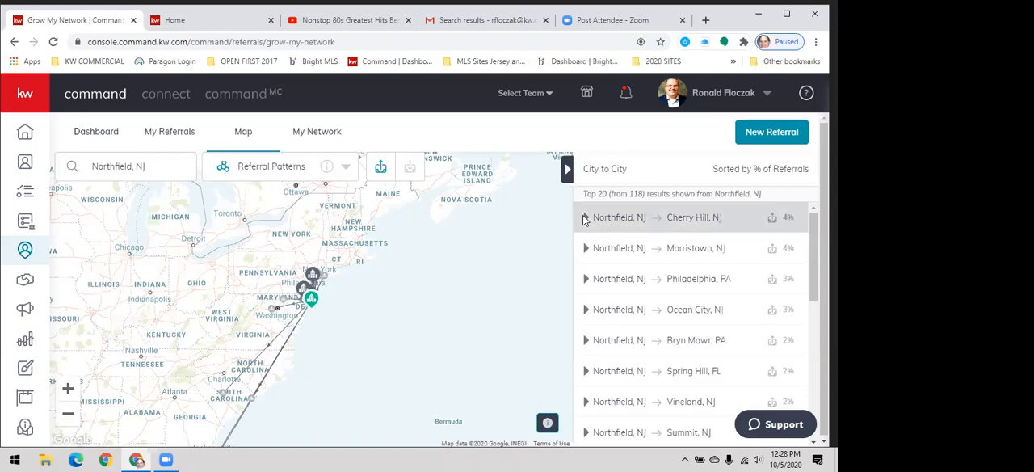
mouse_move(585, 220)
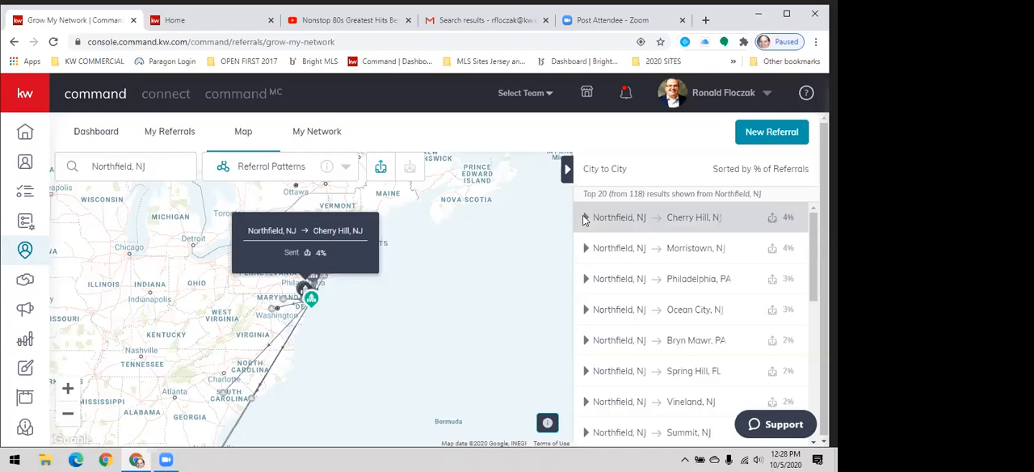
left_click(585, 220)
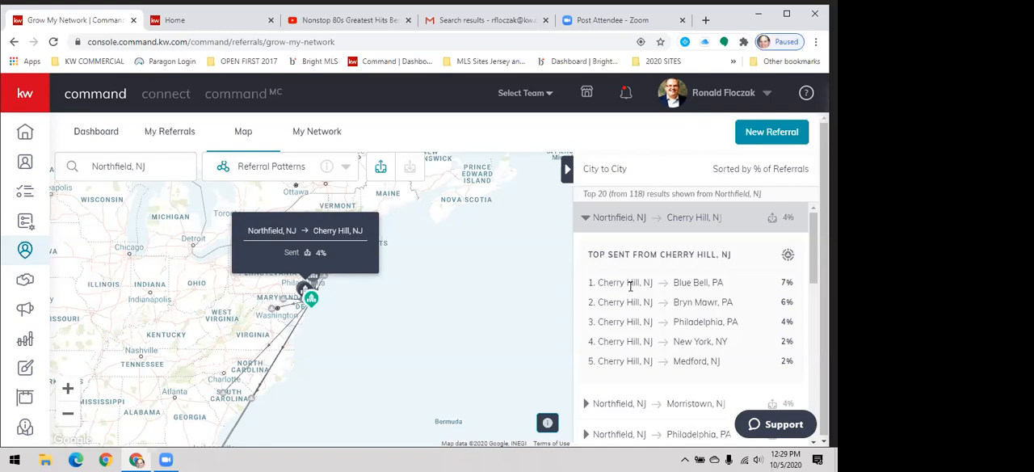
- Switch the patterns to referrals received by Northfield, NJ, and look up the patterns for San Francisco, CA
left_click(413, 174)
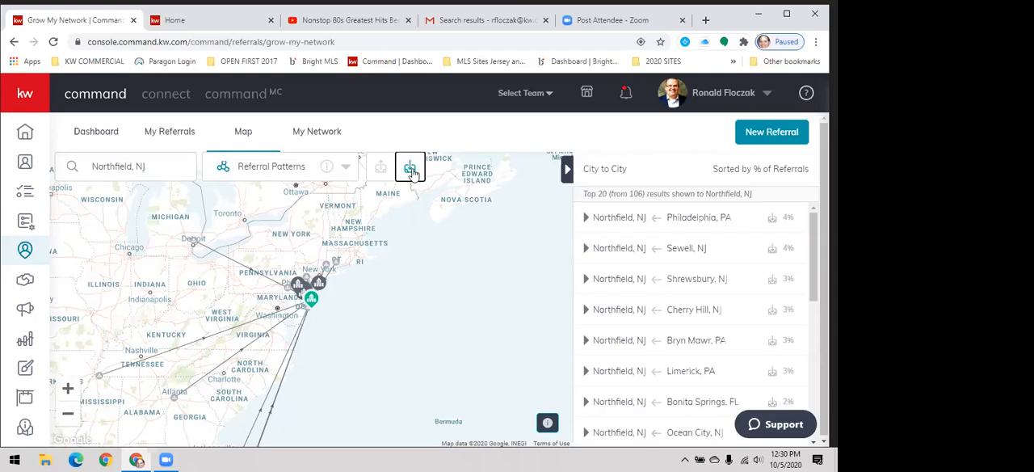
left_click_drag(311, 319, 326, 244)
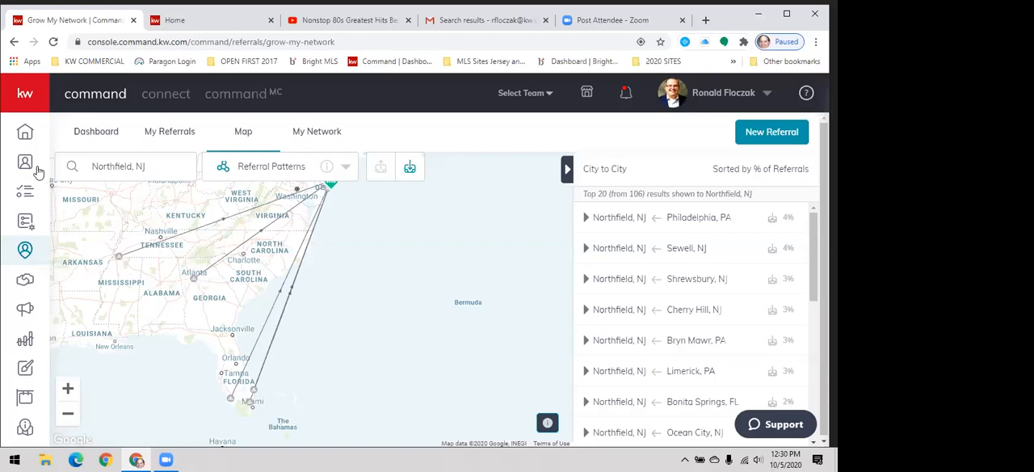
left_click(94, 166)
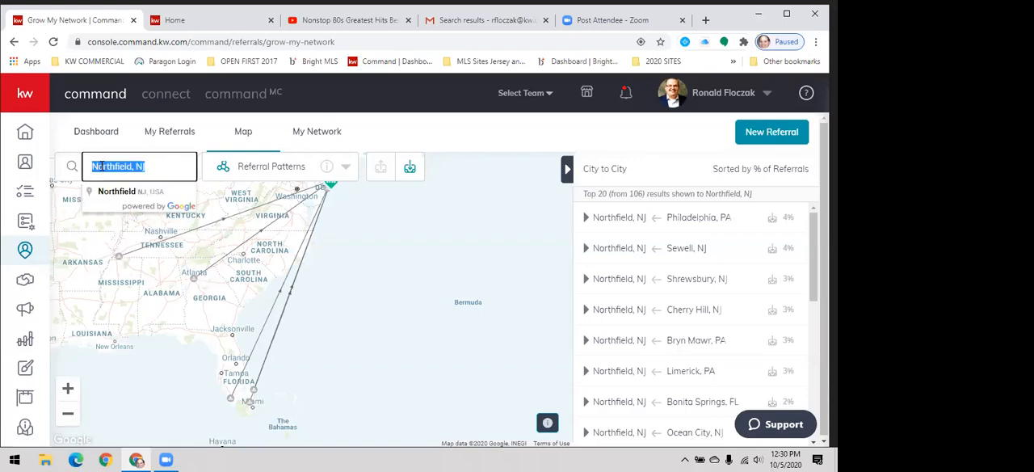
type("sa")
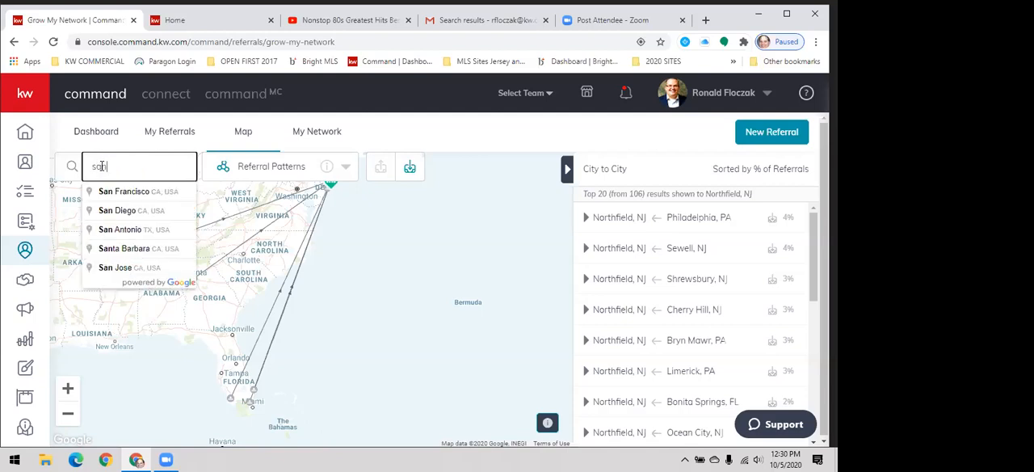
type("n")
left_click(109, 190)
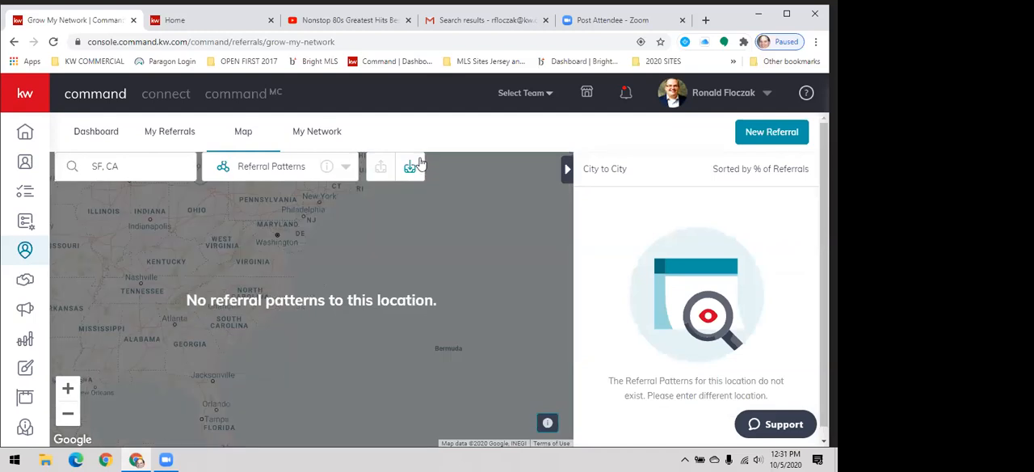
- Display Market Centers on the referral map, and return it to the Production view
left_click(346, 172)
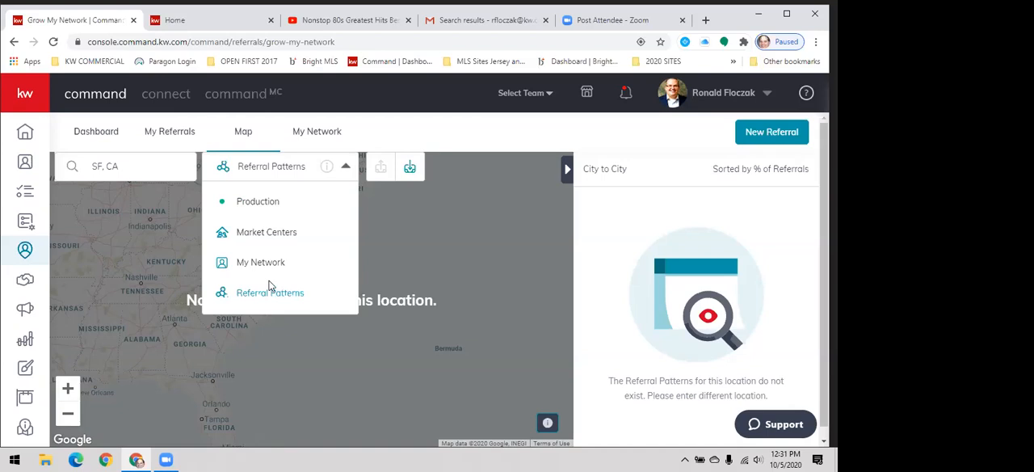
left_click(266, 233)
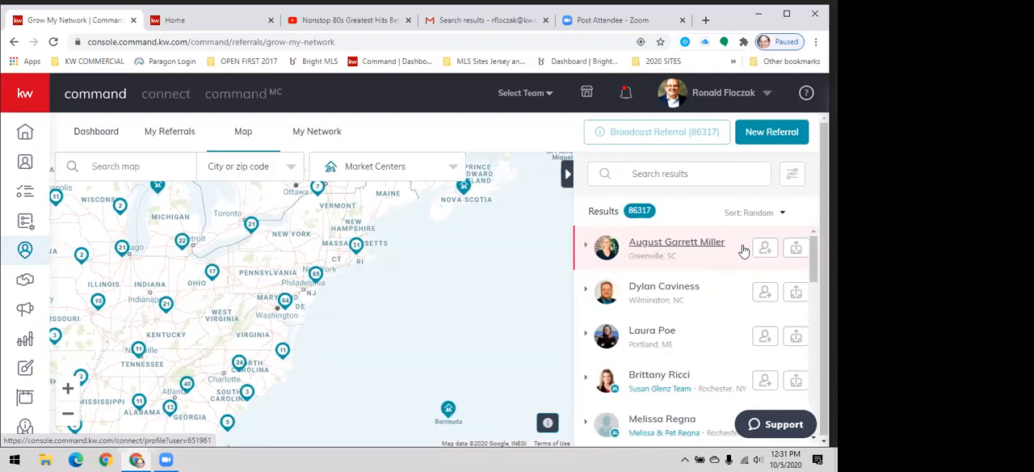
left_click(449, 171)
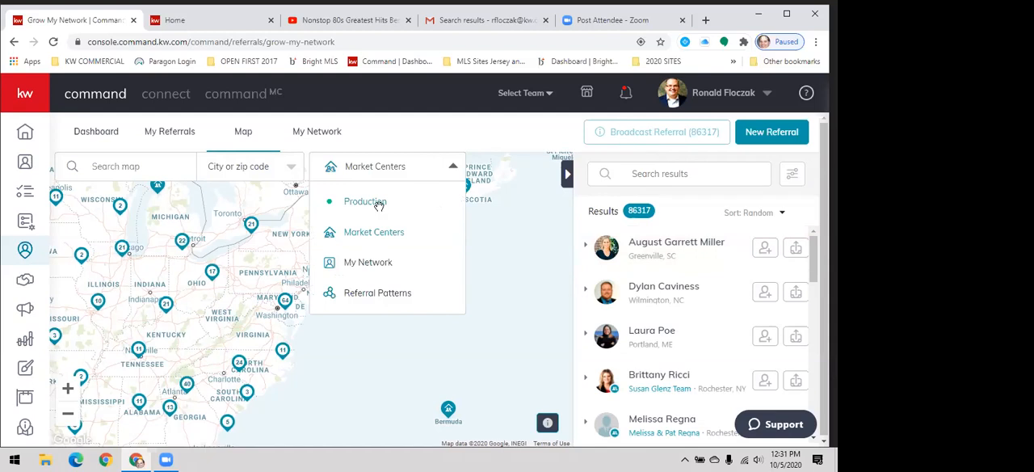
left_click(379, 209)
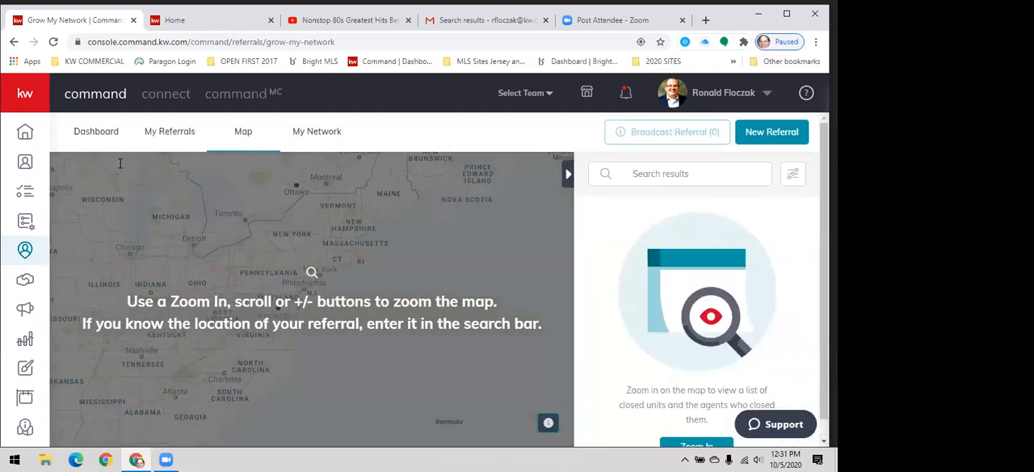
- Search the production map for New York, NY, USA, and narrow it to the agent cluster near the Upper East Side
left_click(116, 164)
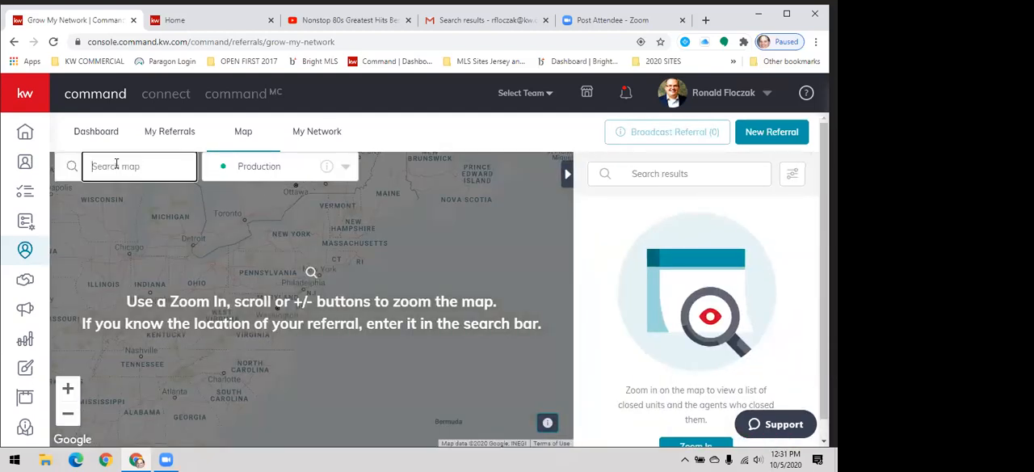
type("New")
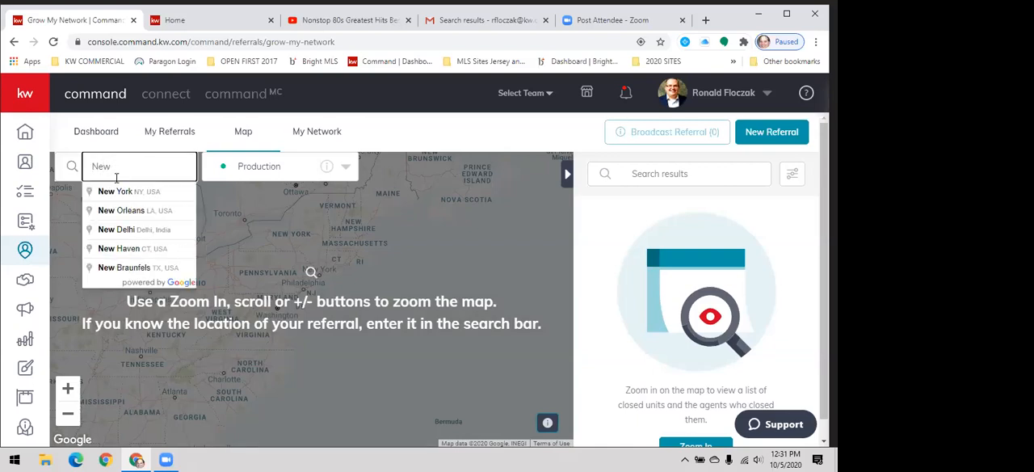
left_click(115, 192)
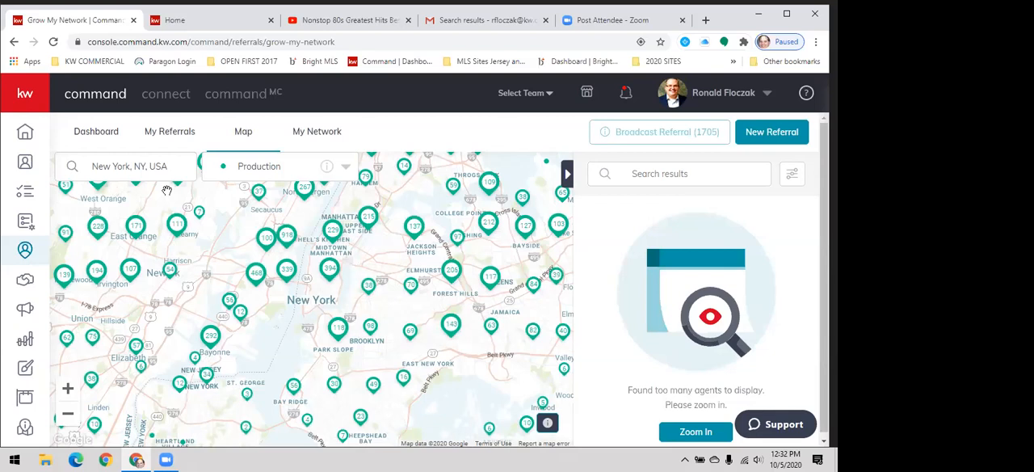
left_click(368, 216)
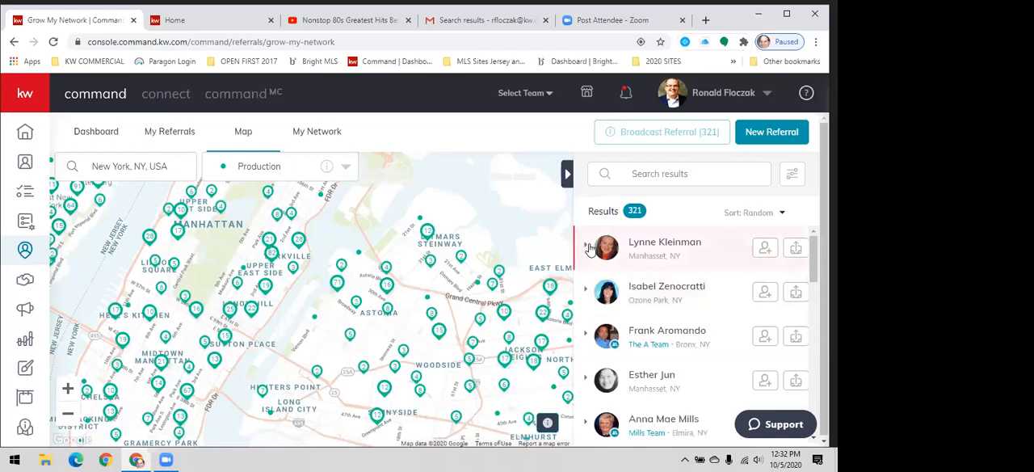
- Expand the first agent in the results and review the contact details and agent stats
left_click(623, 268)
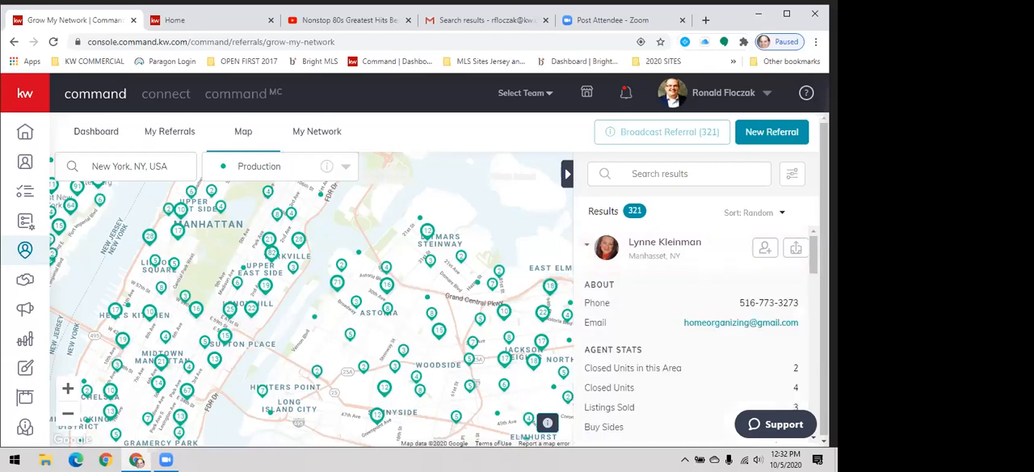
scroll(695, 323, "down", 1)
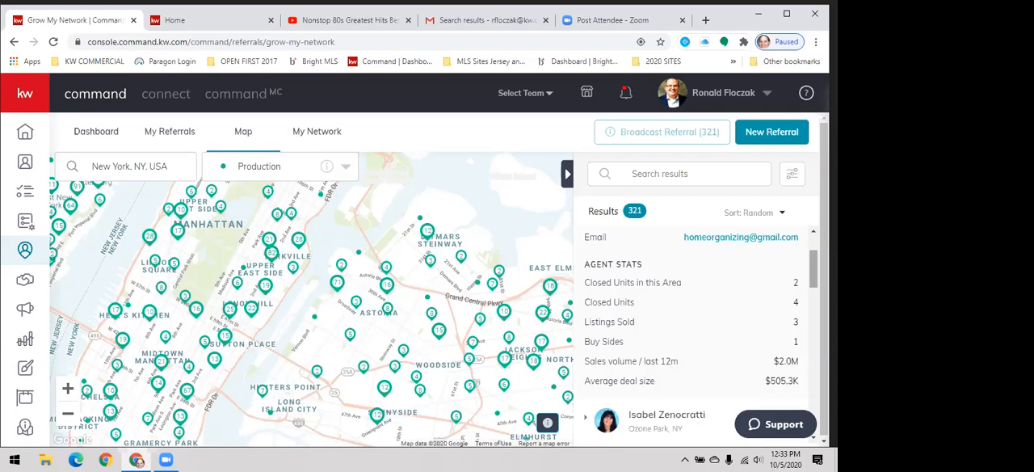
scroll(699, 323, "up", 2)
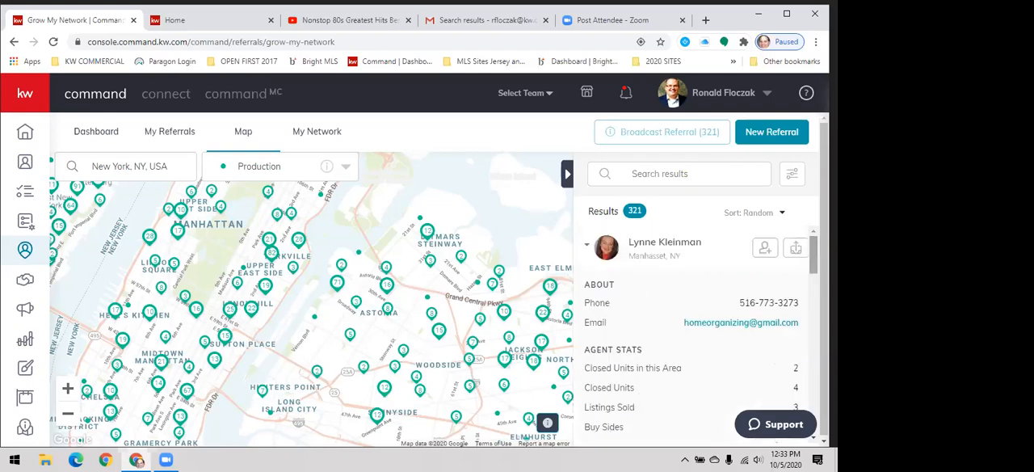
- Send the Manhasset, NY agent a network invitation without a personalized message, and return to the Referrals dashboard
left_click(764, 251)
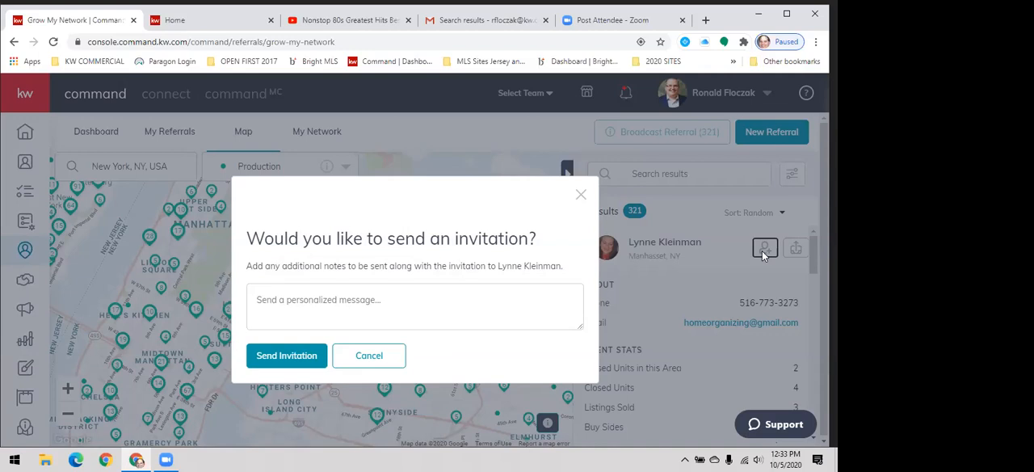
left_click(286, 354)
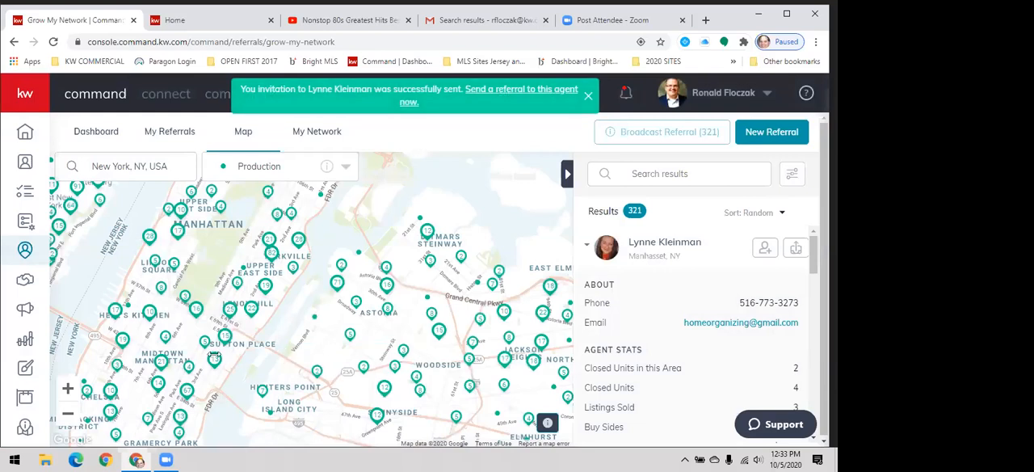
left_click(83, 135)
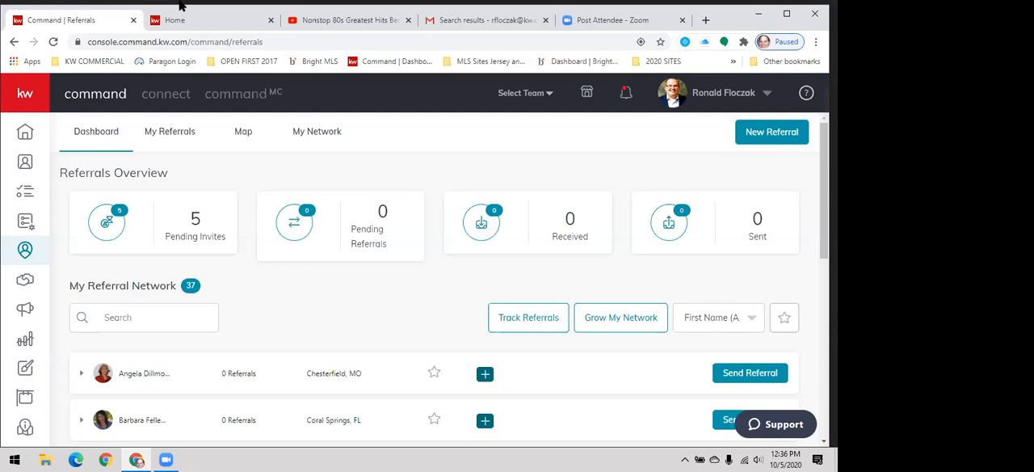
- Open Command Training from the account options and look through the KW Connect tech-enabled agent page
left_click(771, 93)
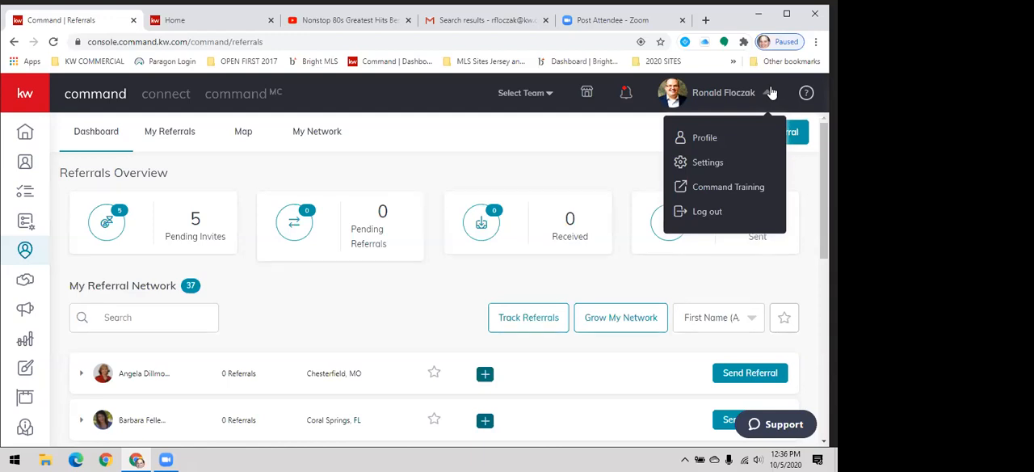
left_click(722, 188)
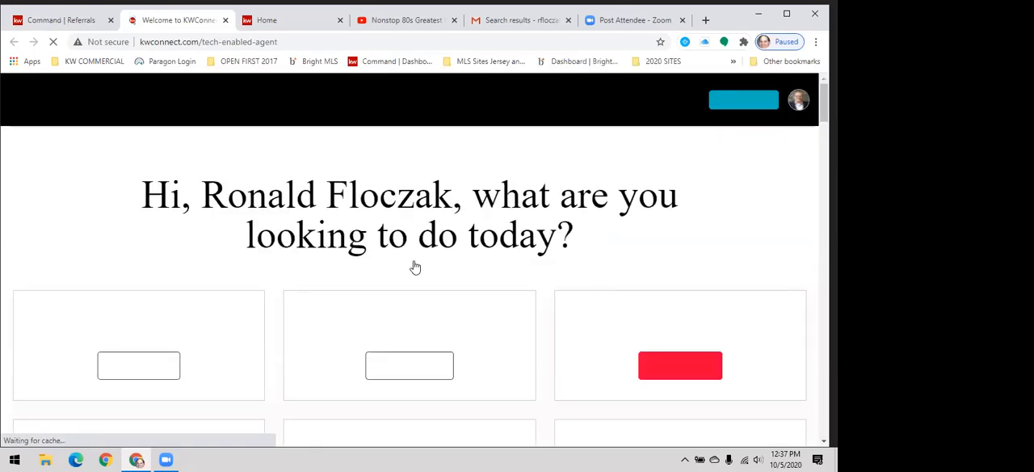
double_click(413, 236)
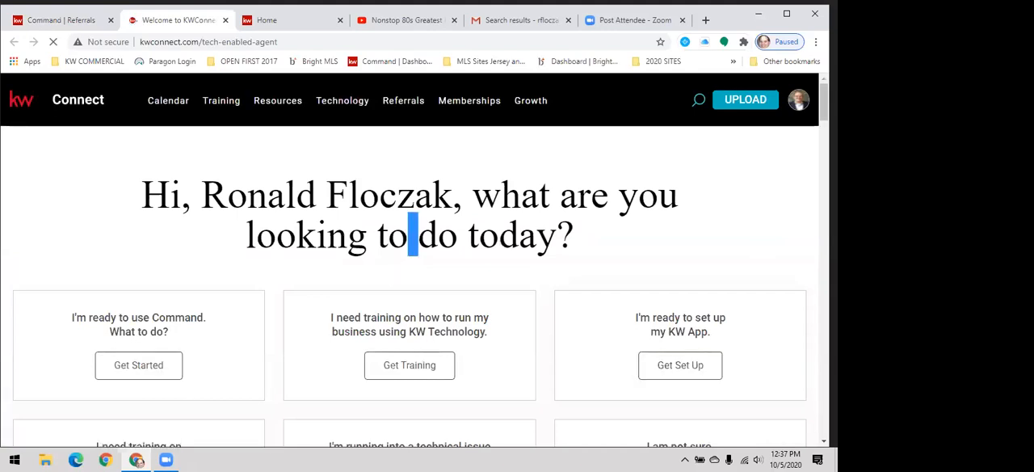
scroll(409, 259, "down", 4)
scroll(410, 259, "down", 5)
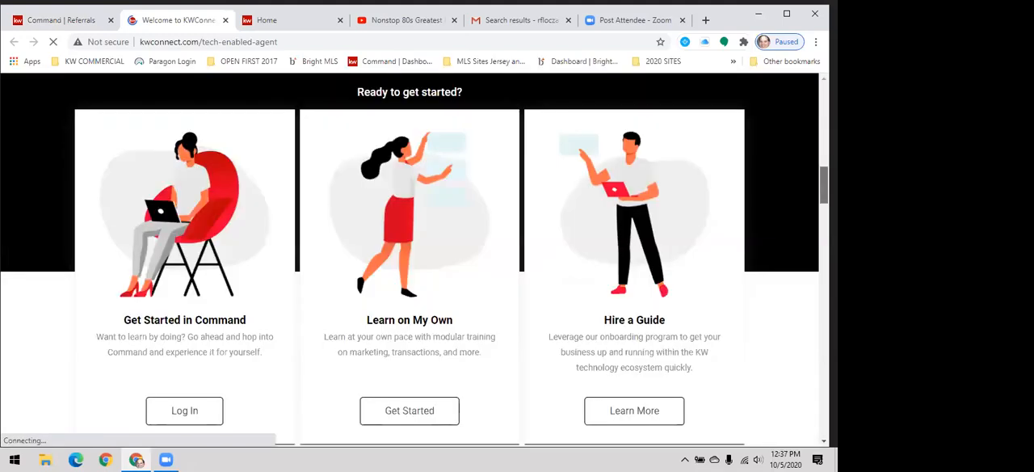
scroll(410, 259, "down", 10)
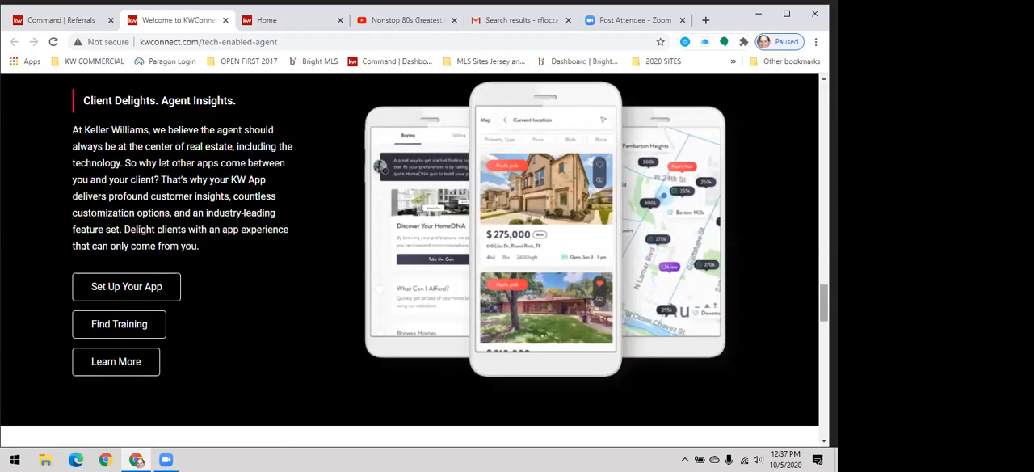
- Search KW Connect for "contacts" across all content
scroll(409, 258, "down", 10)
scroll(410, 259, "down", 5)
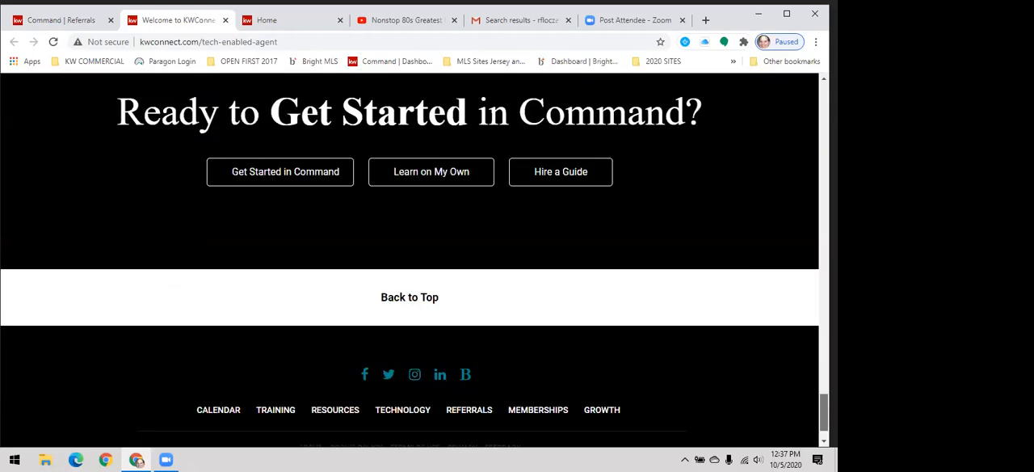
scroll(409, 258, "up", 10)
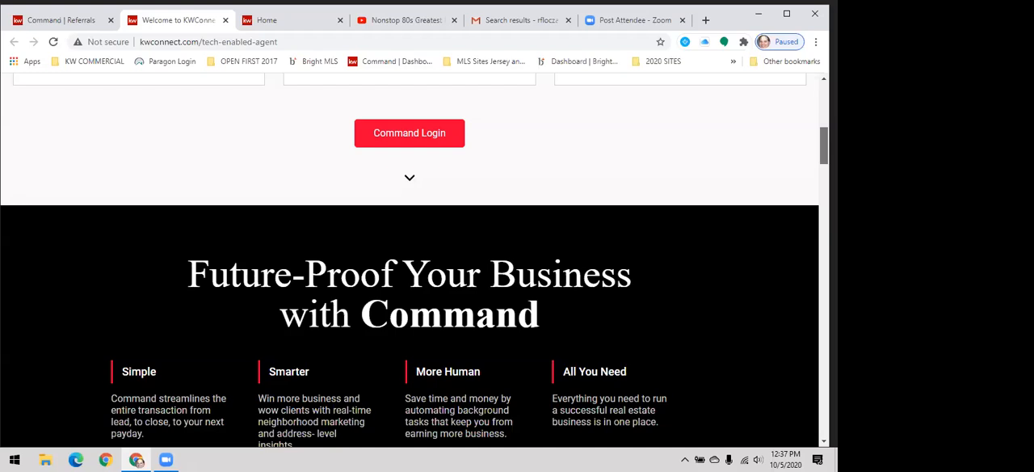
scroll(410, 259, "up", 1)
scroll(409, 259, "up", 5)
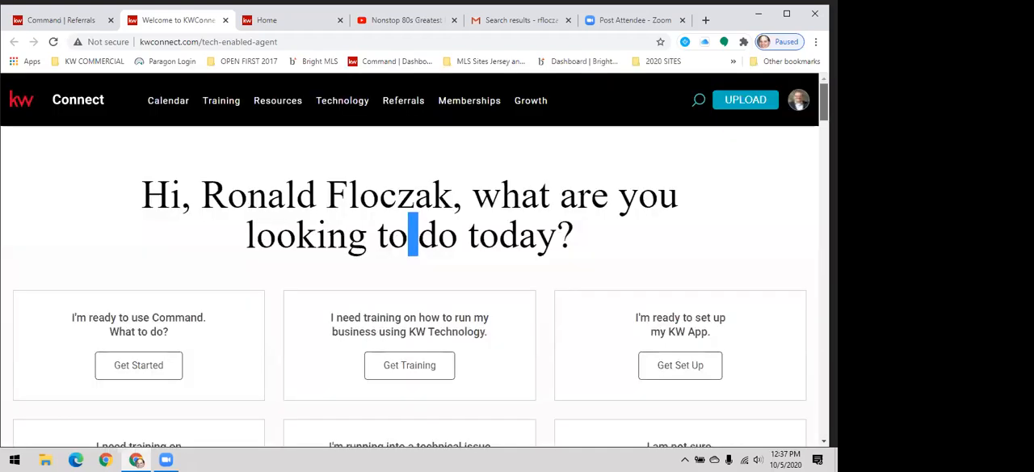
left_click(682, 117)
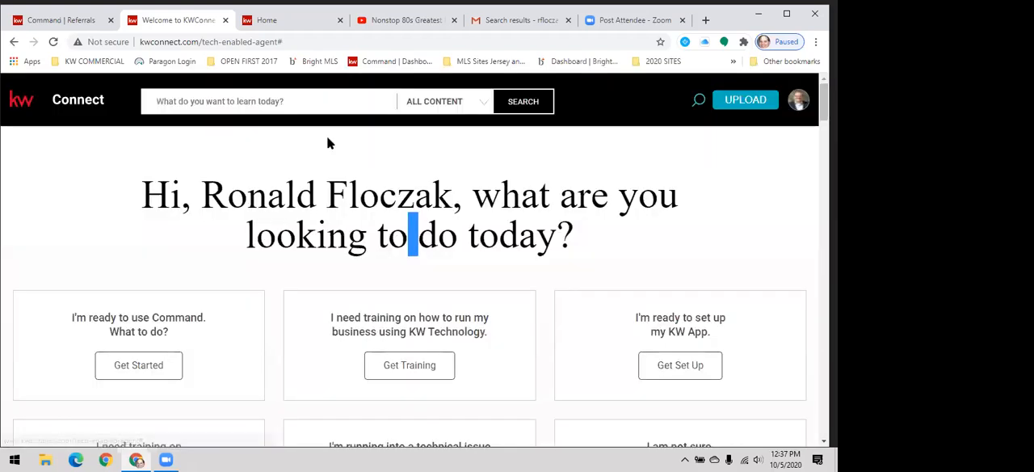
left_click(279, 104)
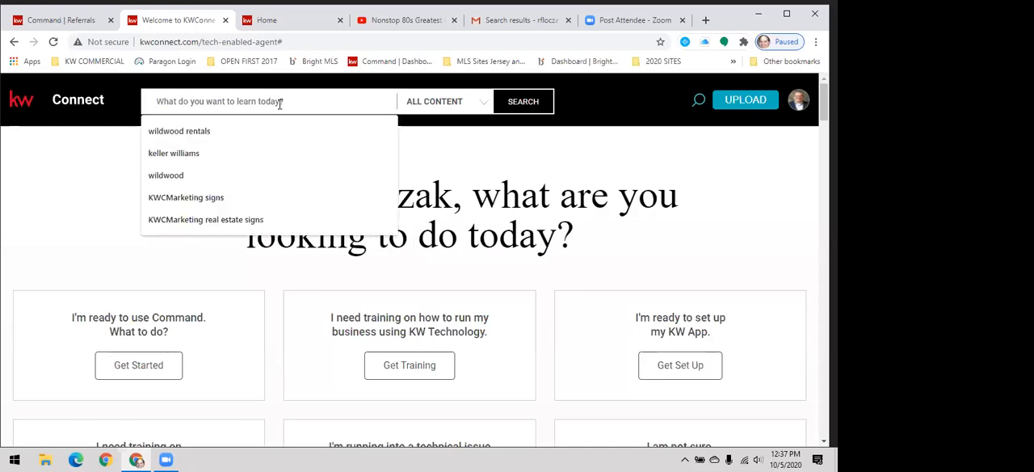
type("conta")
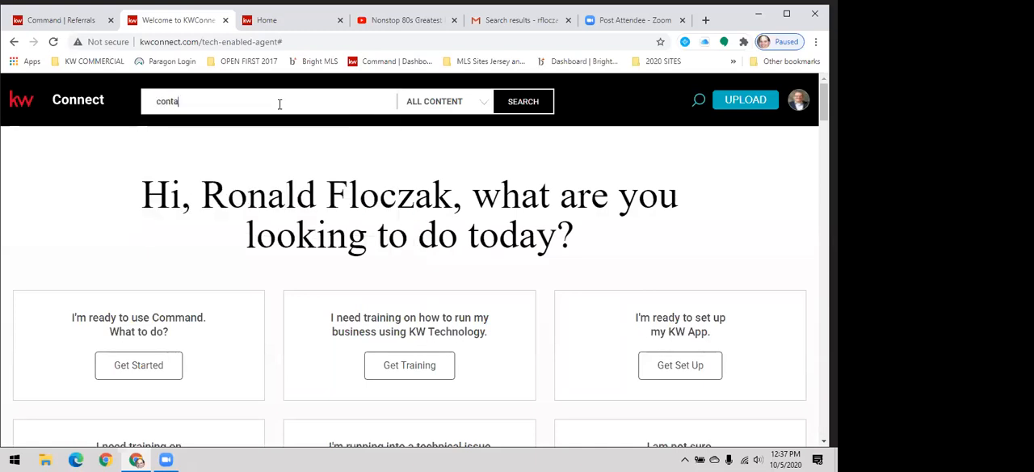
type("cts")
key("Return")
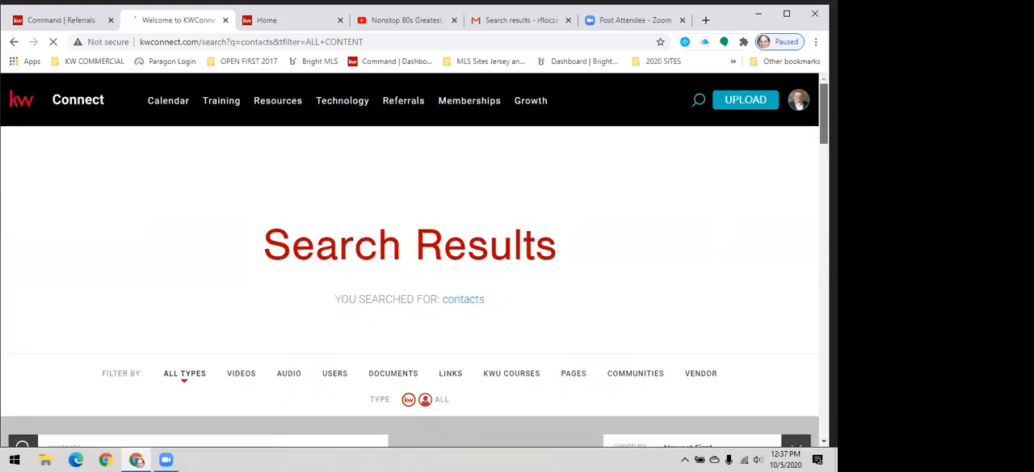
- Look through the search results for training videos and courses about contacts in KW Command
scroll(410, 258, "down", 5)
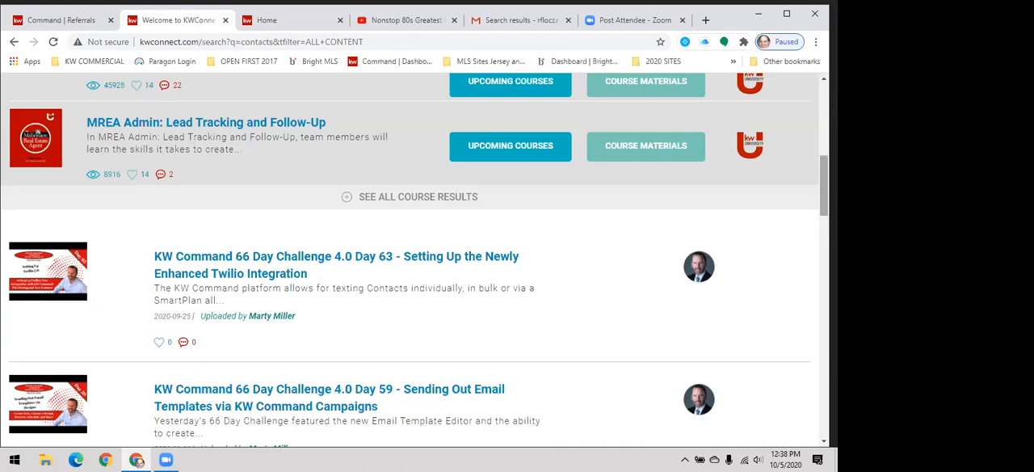
scroll(824, 193, "down", 2)
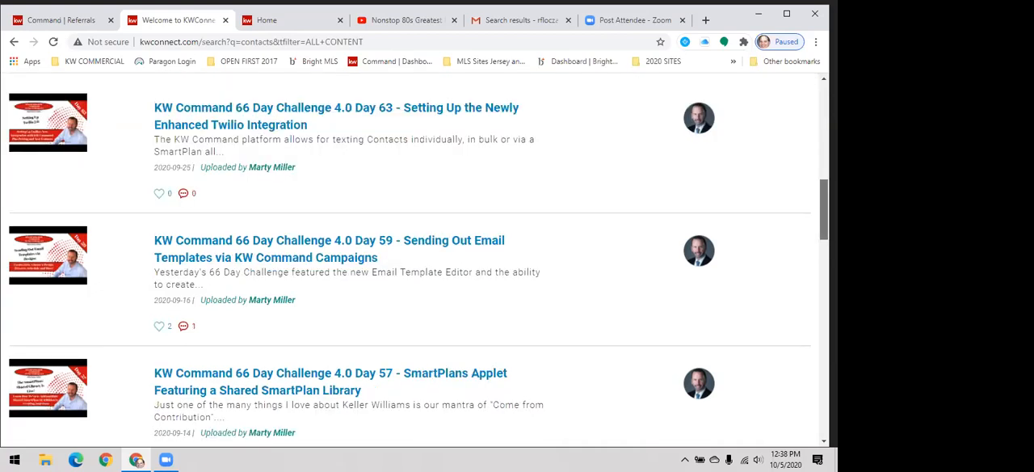
scroll(823, 210, "down", 3)
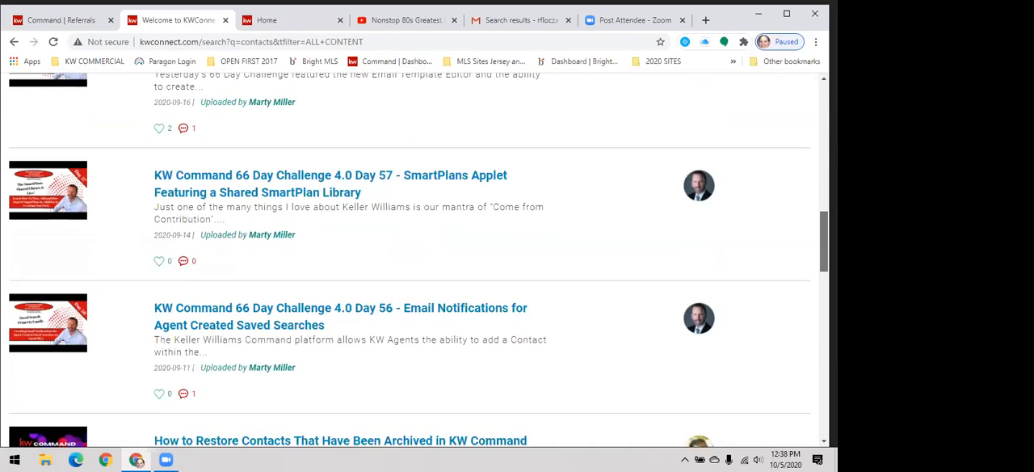
scroll(823, 243, "down", 3)
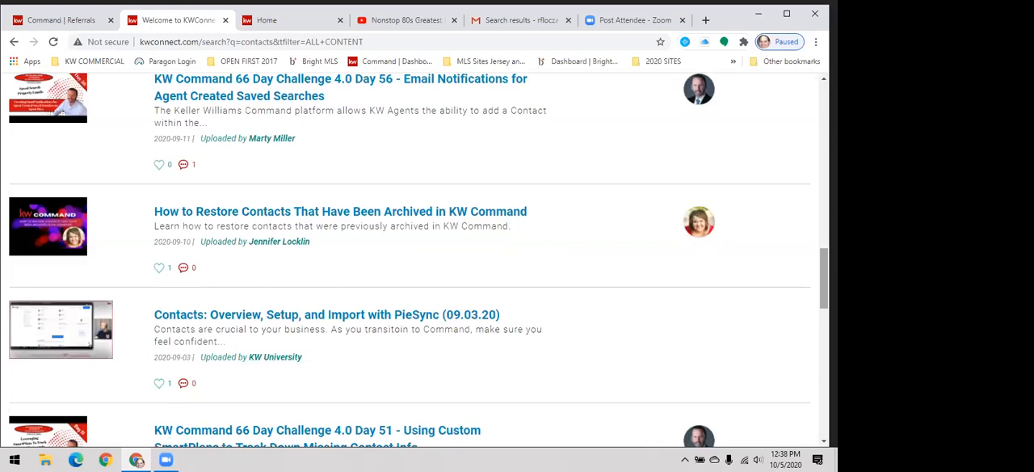